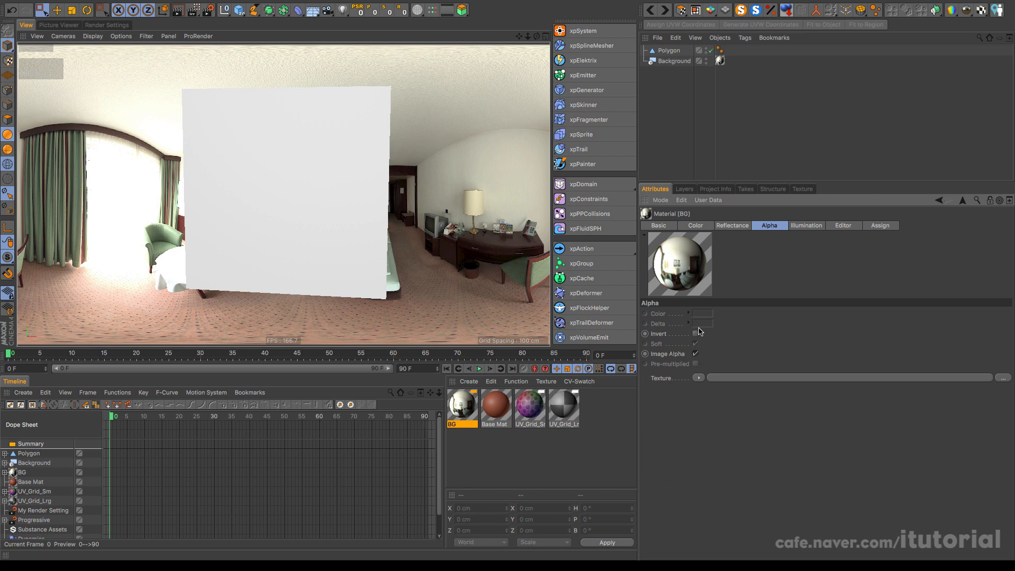
# Step: Turn off the Alpha channel of the BG material
pyautogui.click(670, 229)
pyautogui.click(768, 230)
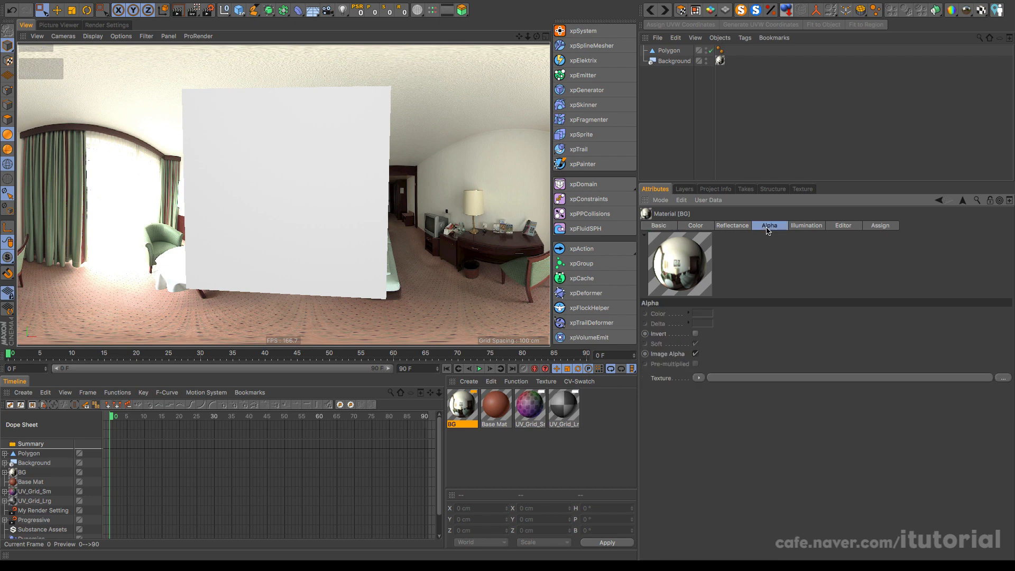
pyautogui.click(665, 229)
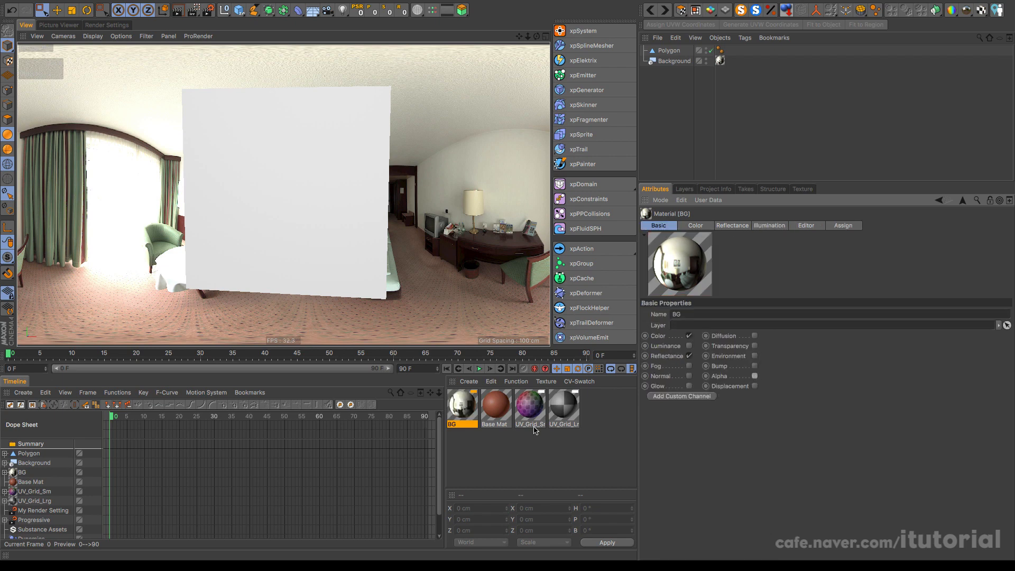
# Step: Select the Polygon object and create a new default material
pyautogui.click(675, 73)
pyautogui.click(674, 61)
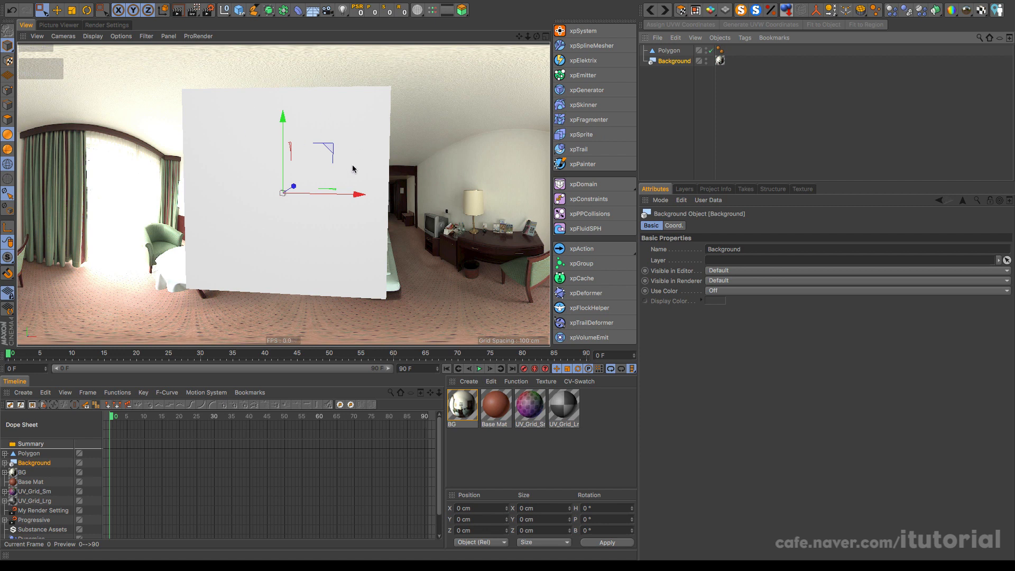
pyautogui.click(671, 51)
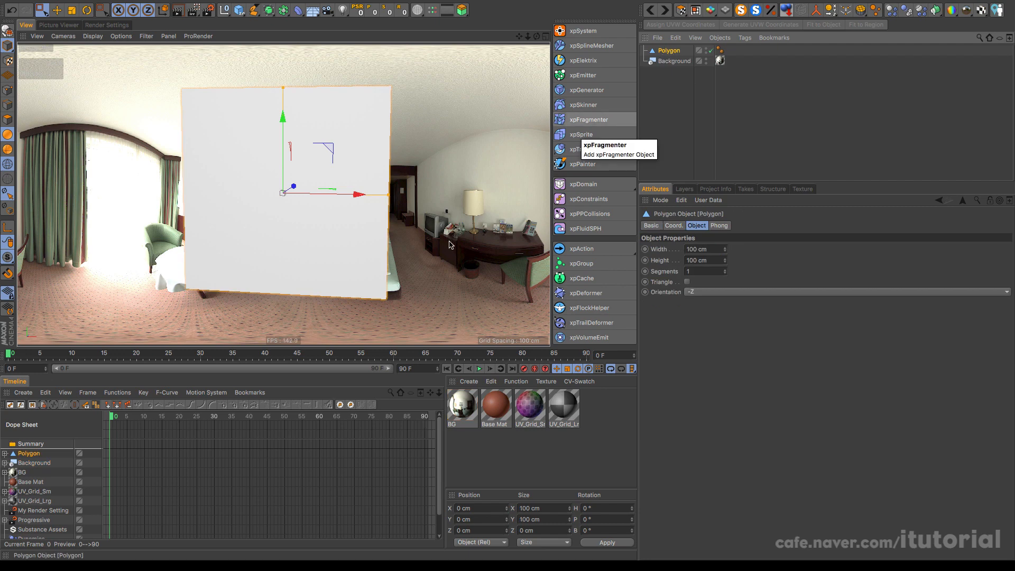
pyautogui.doubleClick(602, 417)
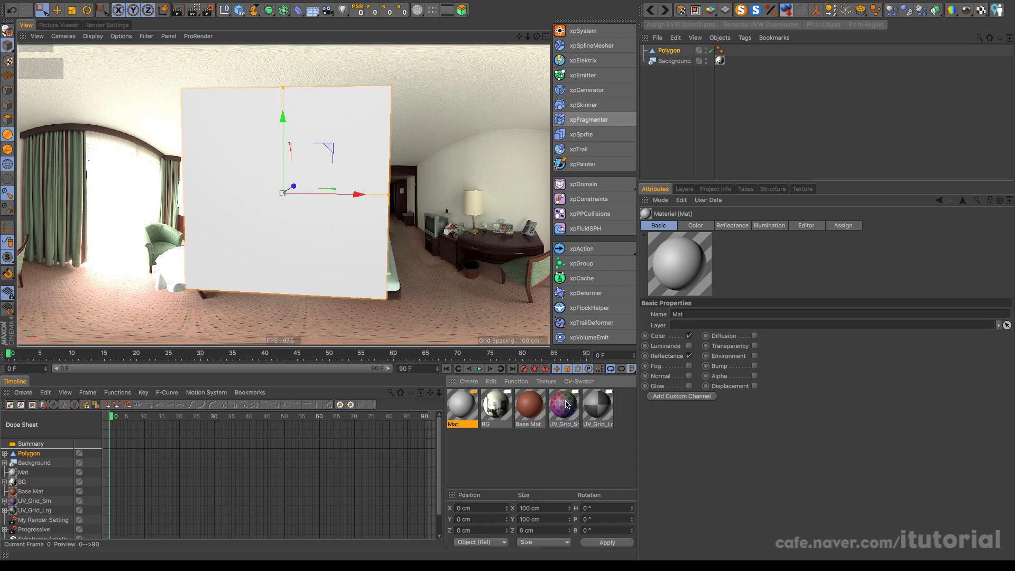
# Step: Switch to Photoshop, examine the Alpha 1 and RGB channels of Alpha Map Test.tga, and return to Cinema 4D
pyautogui.press('super+Tab')
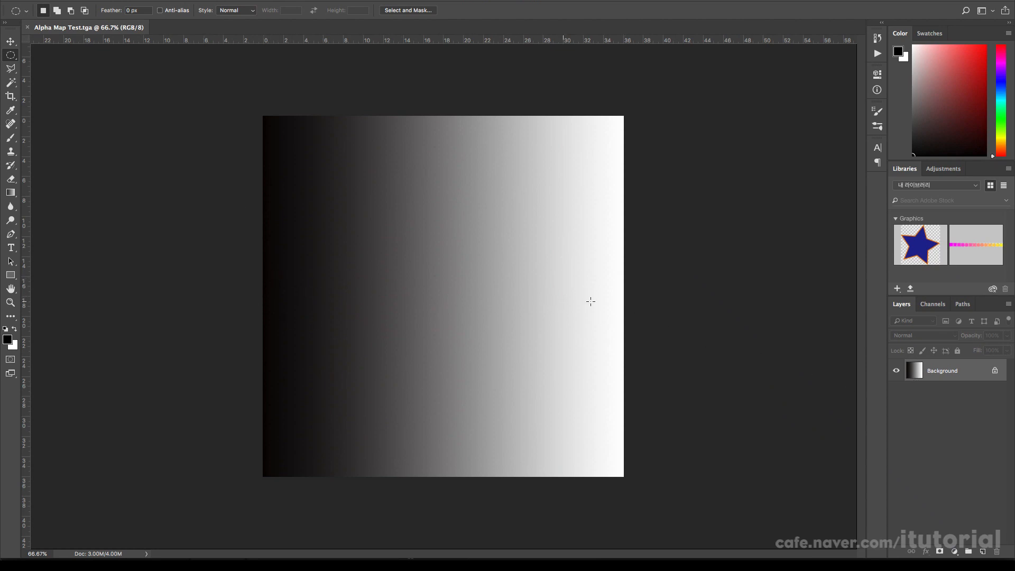
pyautogui.click(932, 305)
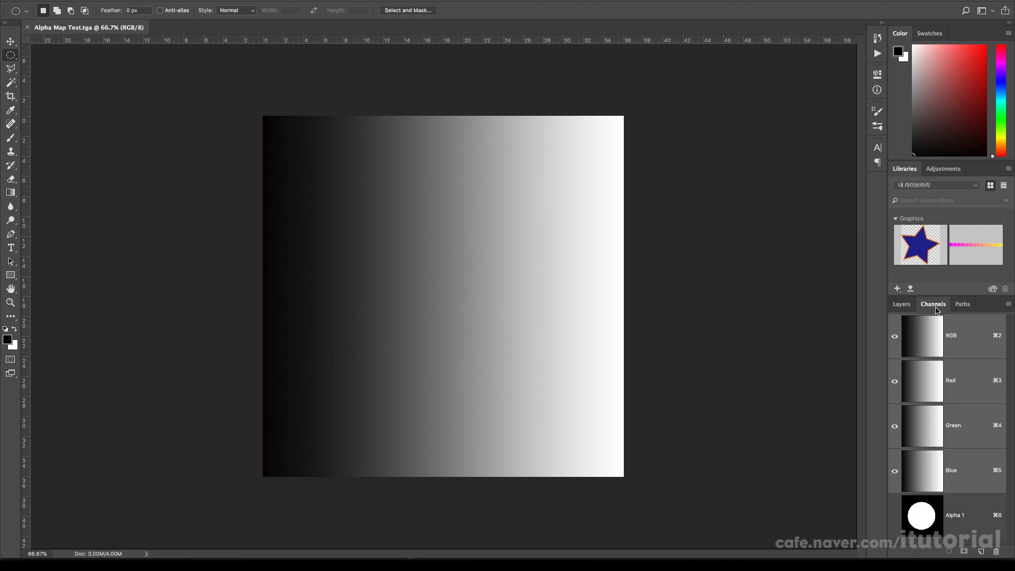
pyautogui.click(957, 517)
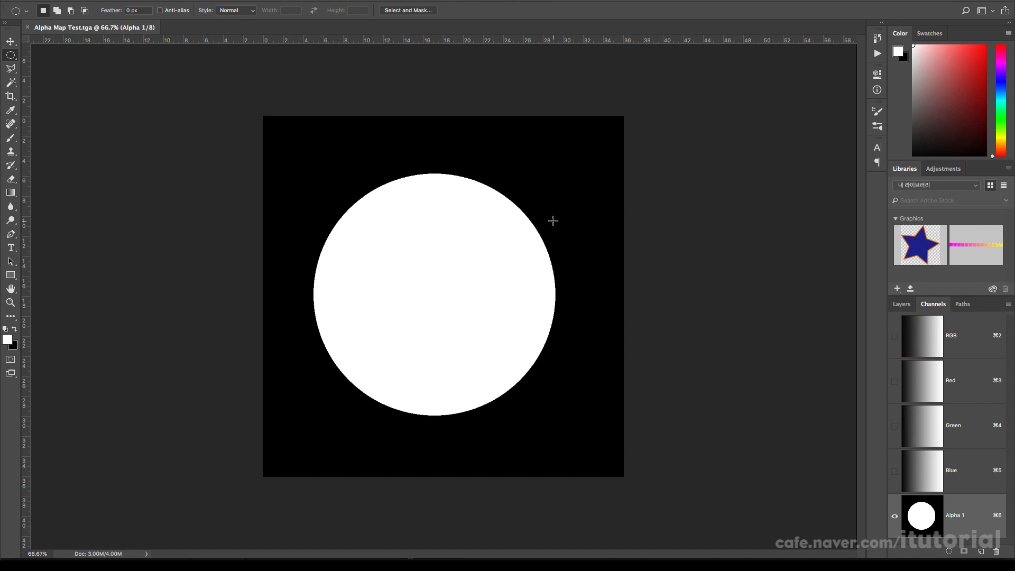
pyautogui.click(954, 338)
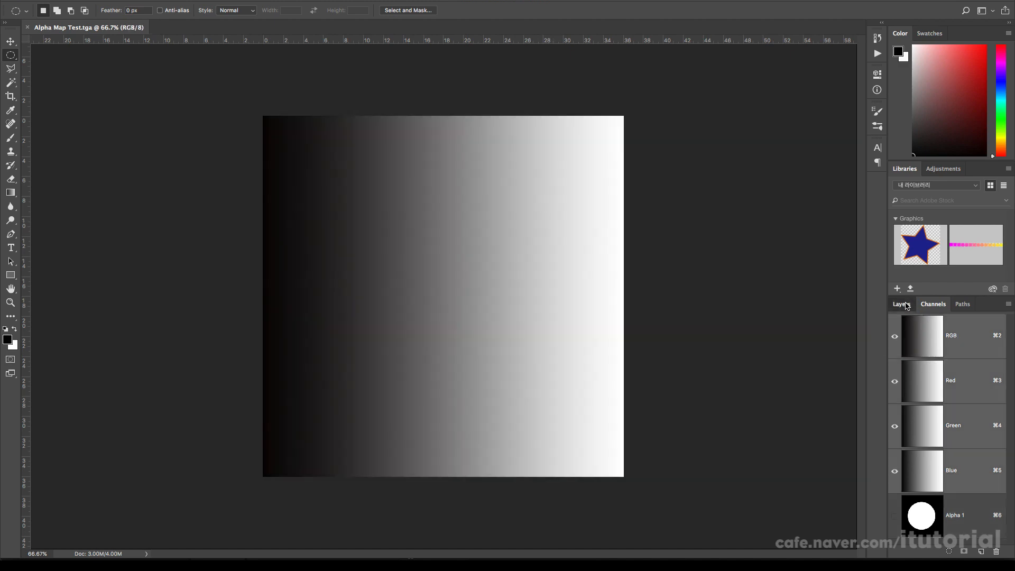
pyautogui.click(902, 304)
pyautogui.press('super+Tab')
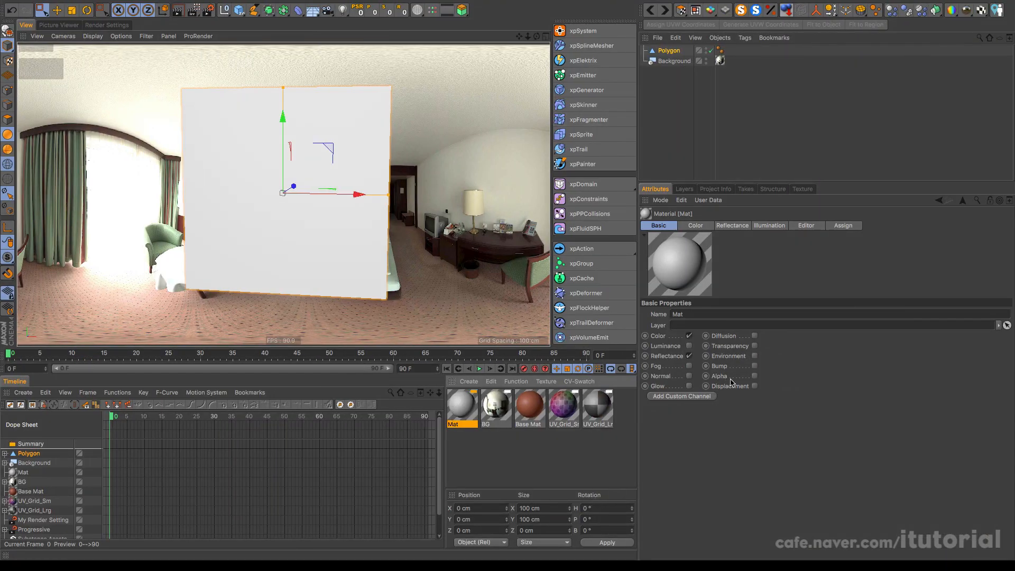
# Step: Enable the Alpha channel of the new material and load Alpha Map Test.tga as its texture
pyautogui.click(754, 376)
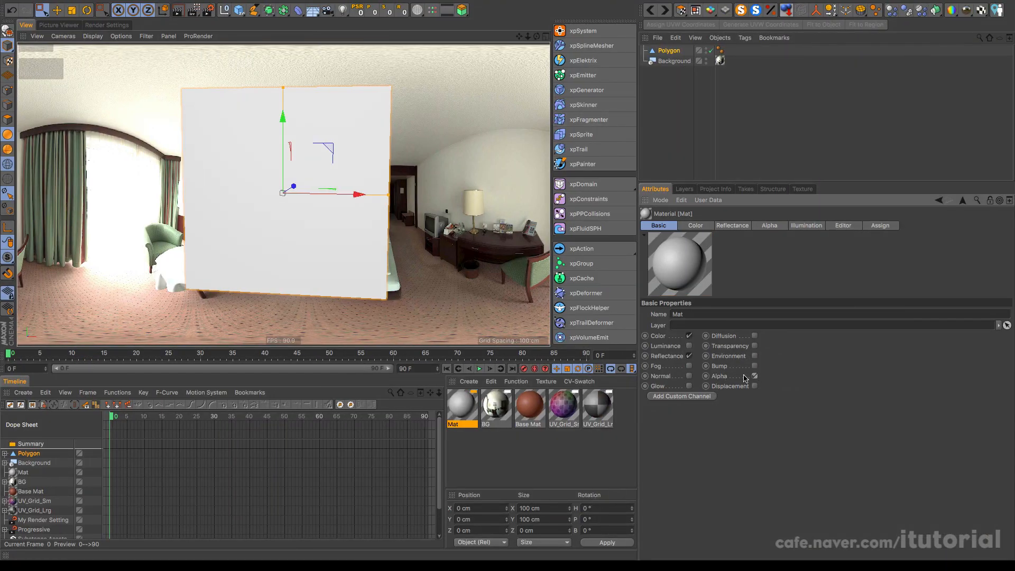
pyautogui.click(767, 226)
pyautogui.click(722, 378)
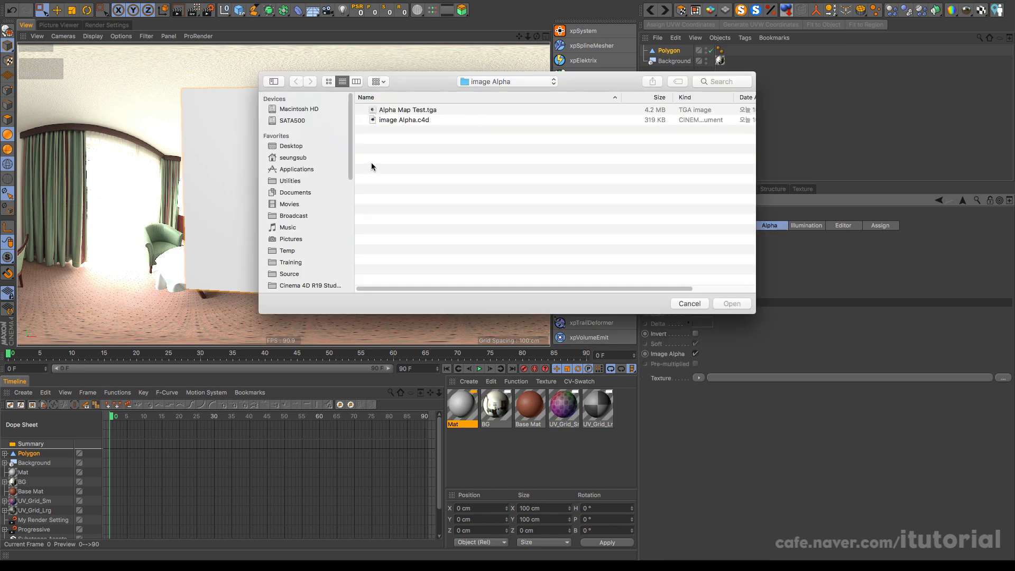
pyautogui.click(415, 111)
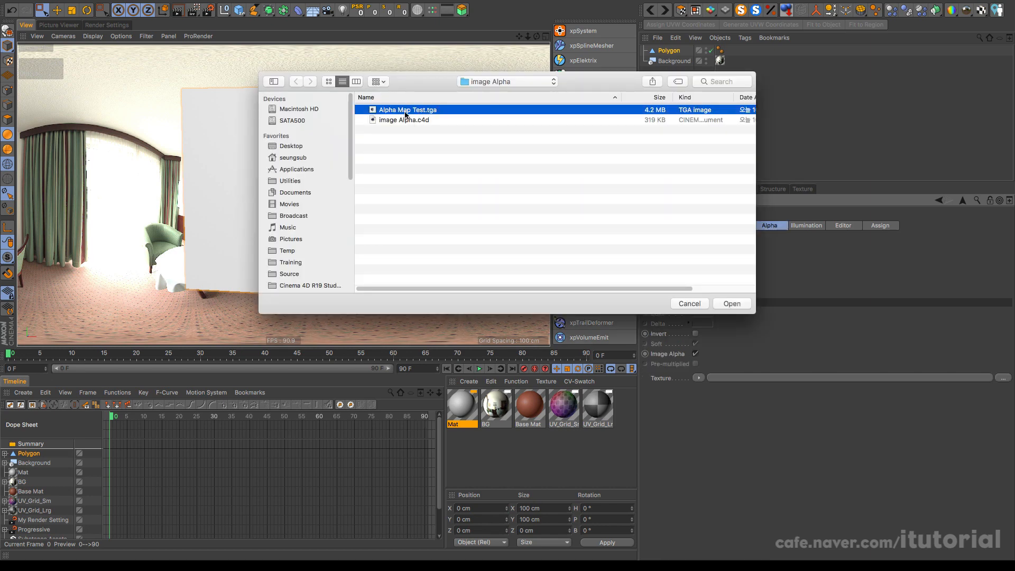
pyautogui.click(732, 304)
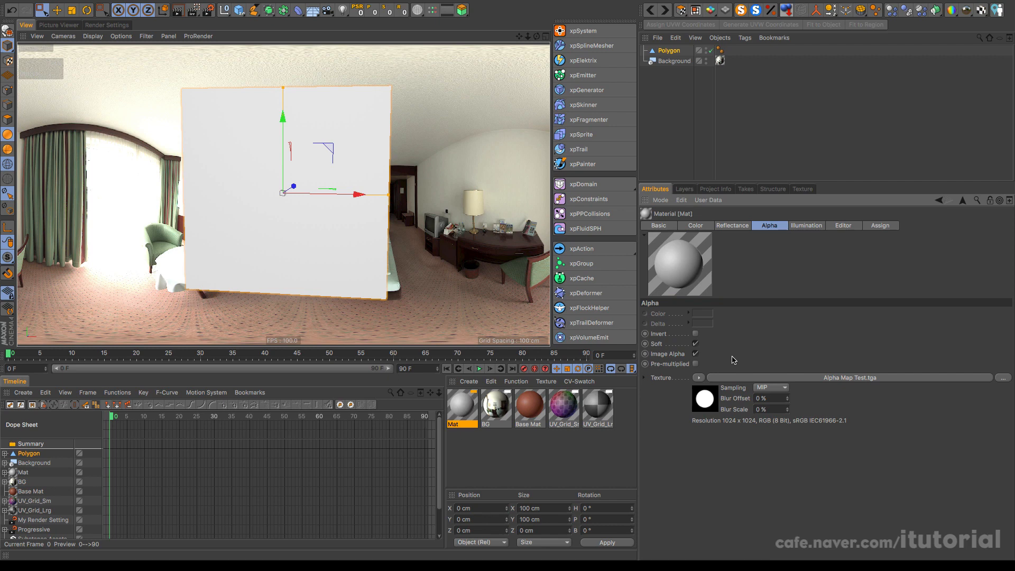
# Step: Apply the new material to the polygon and turn on the Interactive Render Region
pyautogui.moveTo(461, 407); pyautogui.dragTo(352, 256)
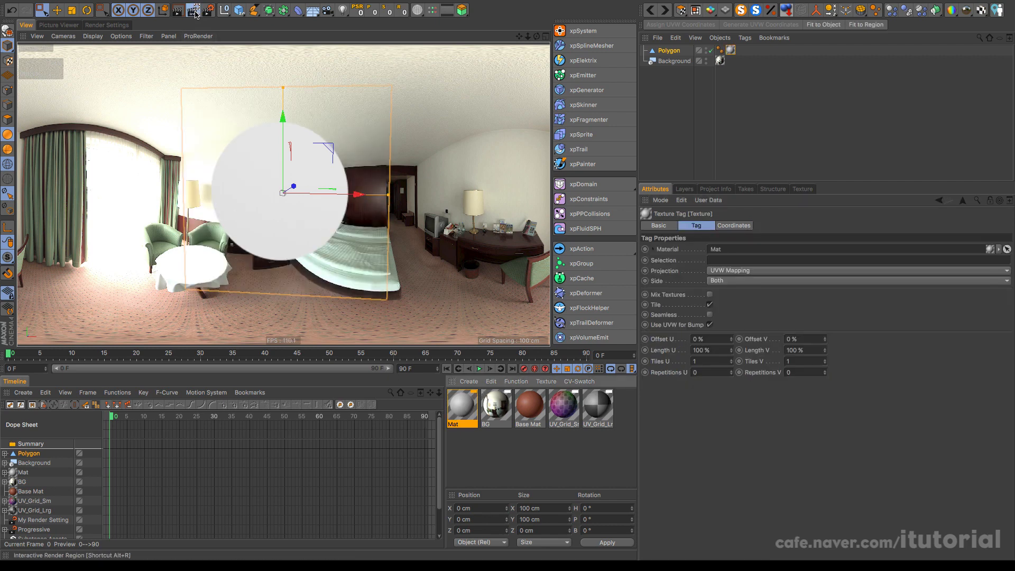
pyautogui.hotkey('alt', 'r')
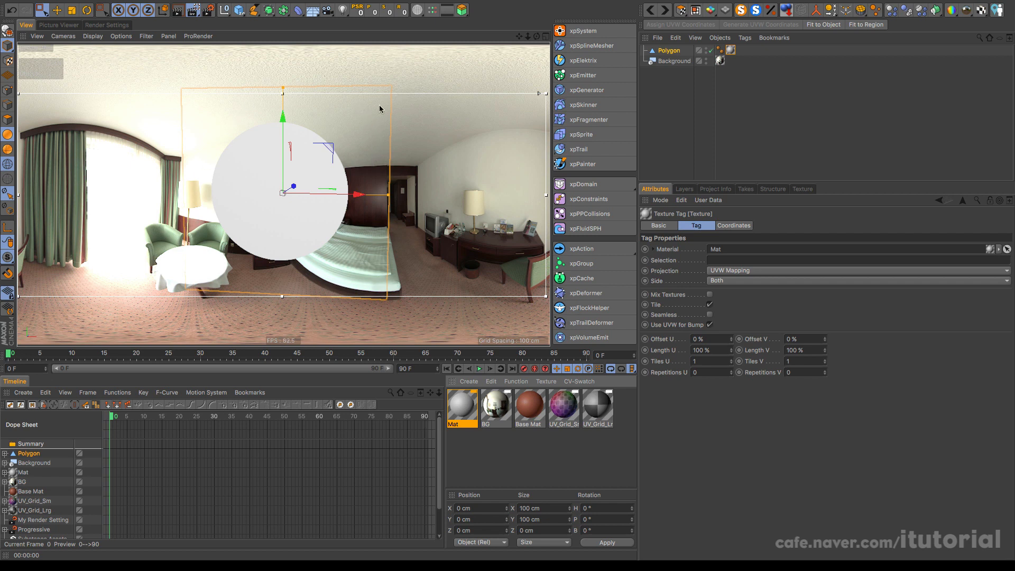
# Step: Toggle Image Alpha off and on for the Mat material, comparing the effect with the gradient image in Photoshop
pyautogui.click(468, 414)
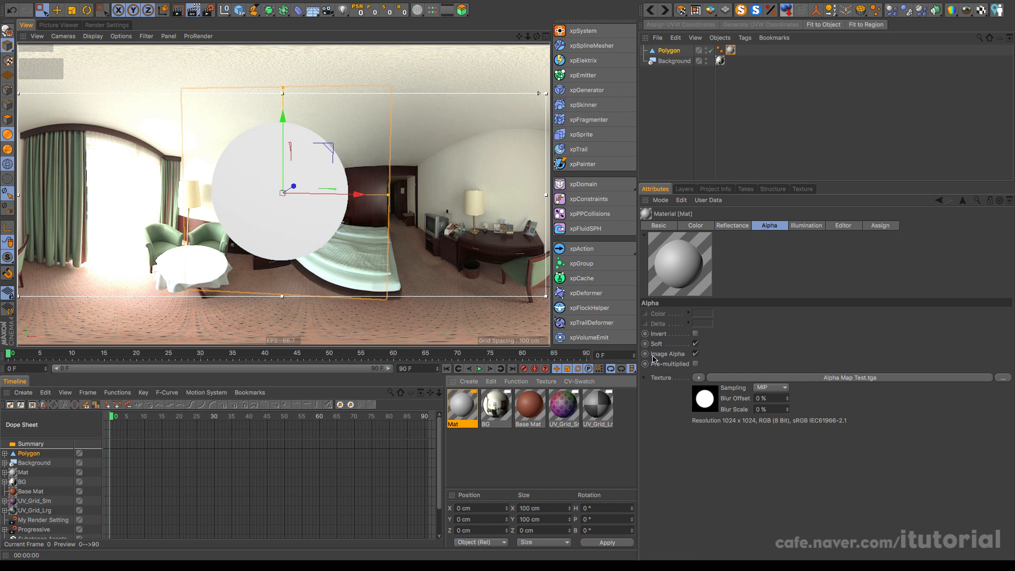
pyautogui.click(695, 354)
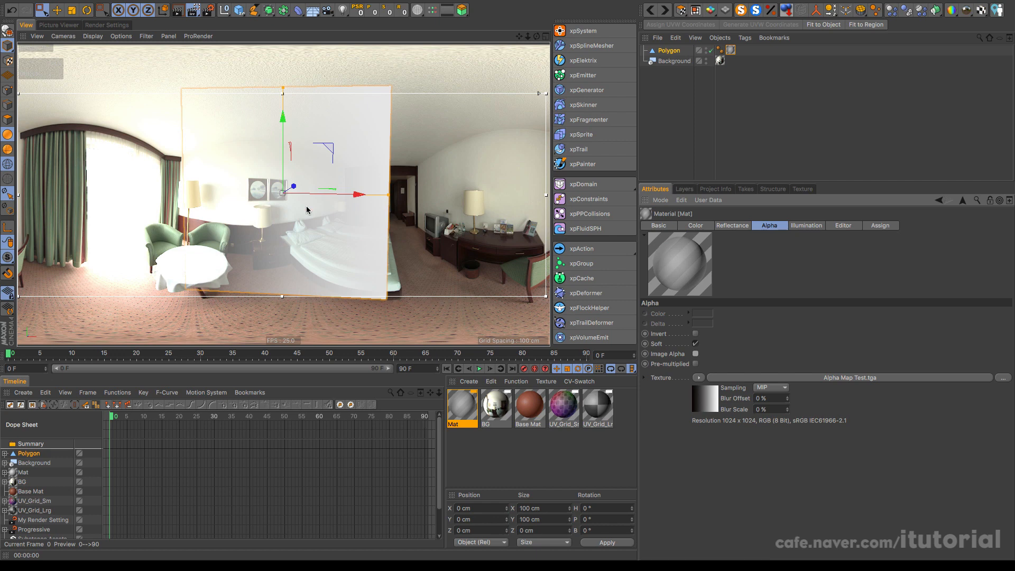
pyautogui.press('super+Tab')
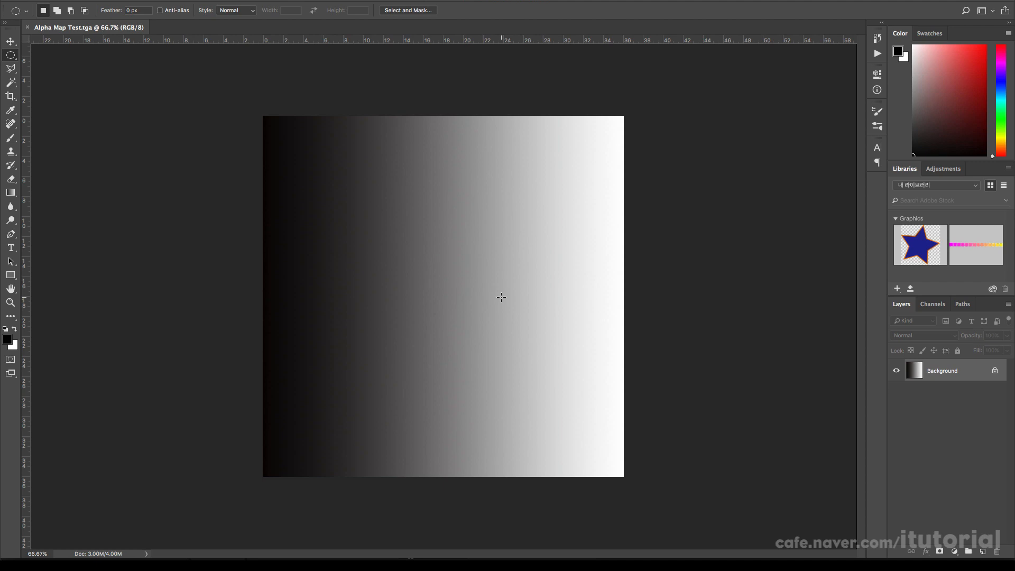
pyautogui.press('super+Tab')
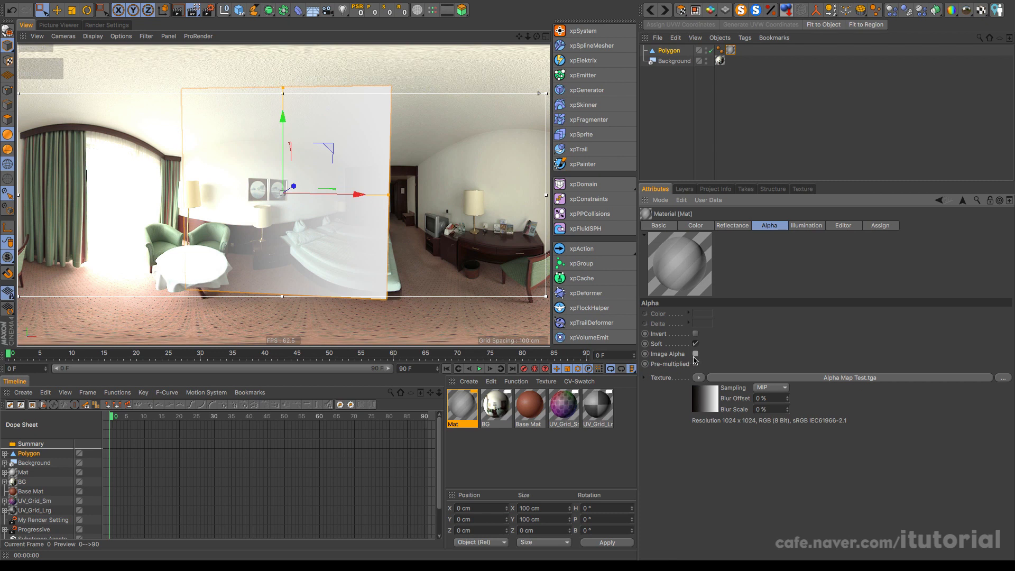
pyautogui.click(695, 354)
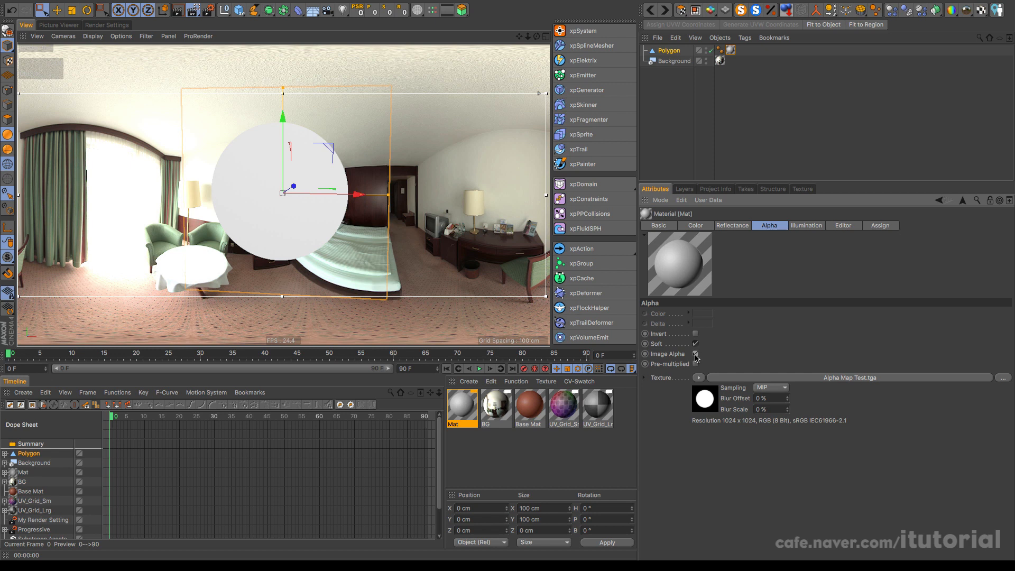
pyautogui.click(696, 354)
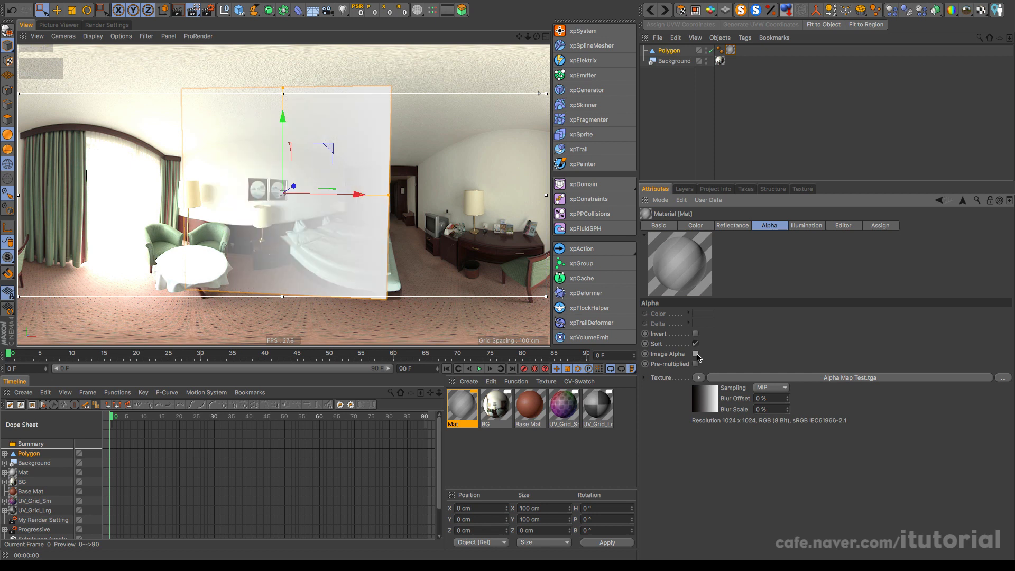
pyautogui.click(696, 354)
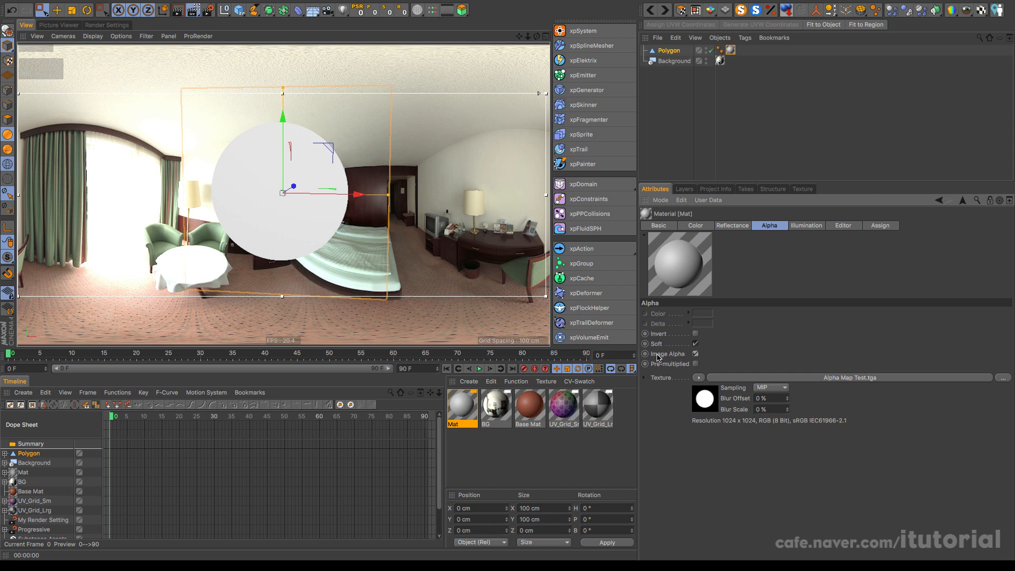
# Step: Turn off Soft in the Mat material's Alpha channel and lower the alpha Color's brightness to about 55%
pyautogui.click(696, 354)
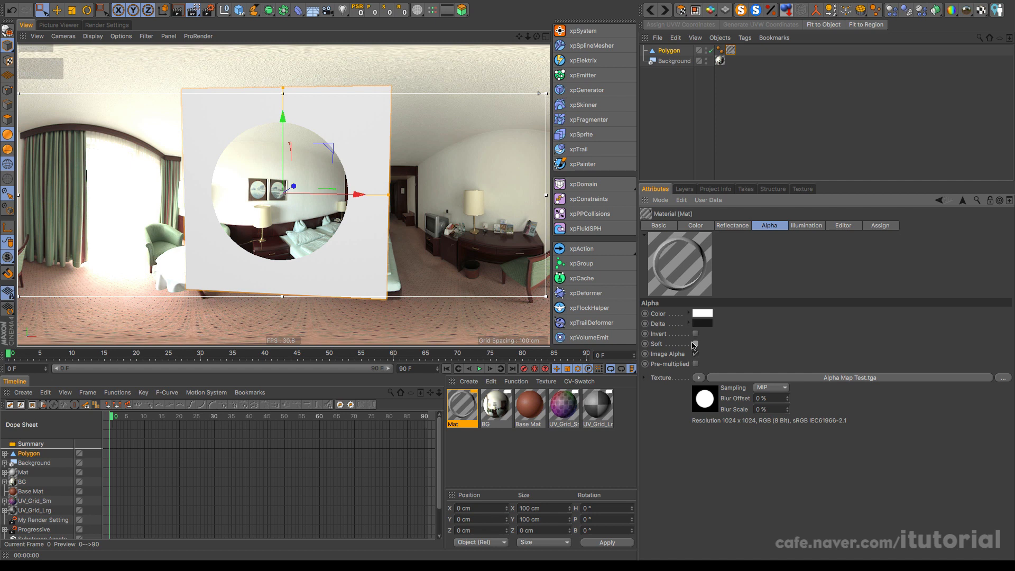
pyautogui.click(689, 314)
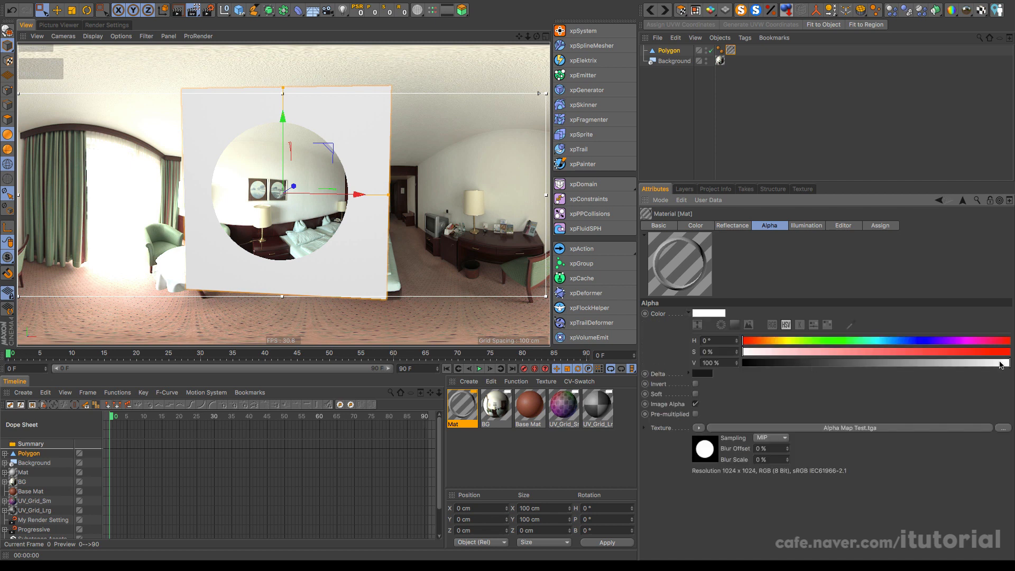
pyautogui.moveTo(1002, 364); pyautogui.dragTo(891, 365)
# Step: Set the alpha Delta's brightness to 31% and try the Color's brightness at 64%, 82% and 63%
pyautogui.click(688, 373)
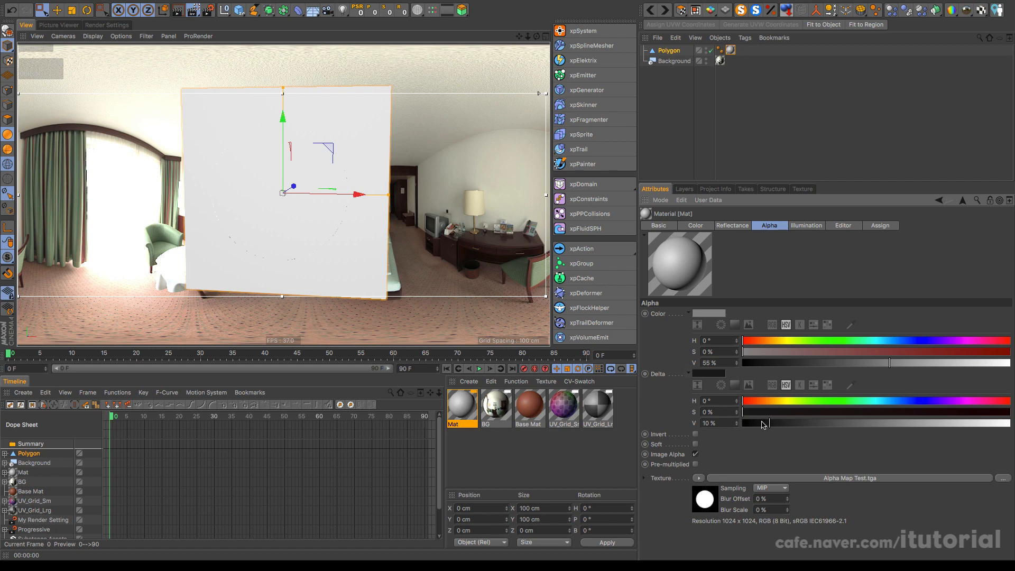
pyautogui.moveTo(903, 365); pyautogui.dragTo(914, 365)
pyautogui.moveTo(817, 423); pyautogui.dragTo(828, 427)
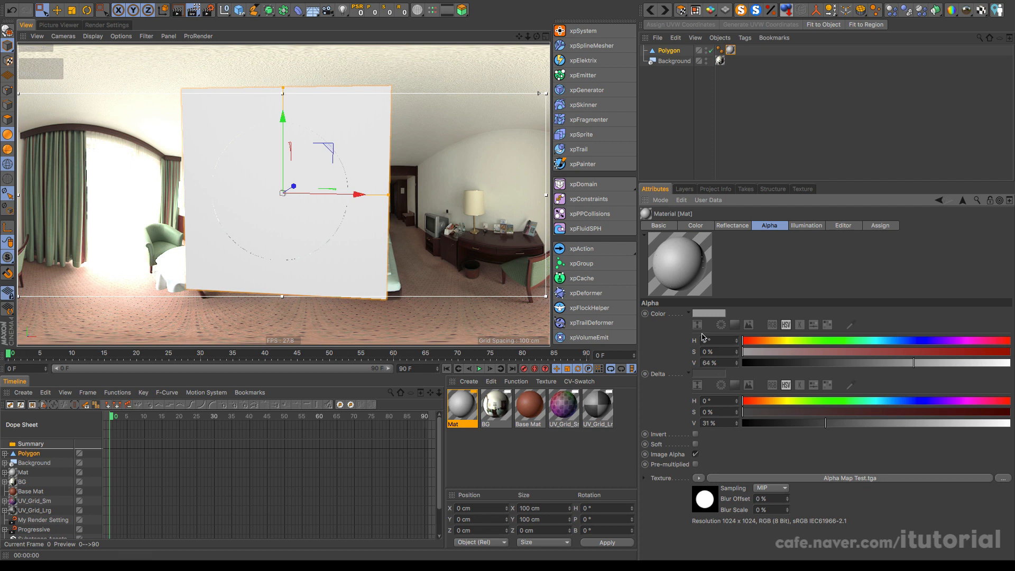
pyautogui.moveTo(718, 372)
pyautogui.moveTo(855, 372); pyautogui.dragTo(963, 367)
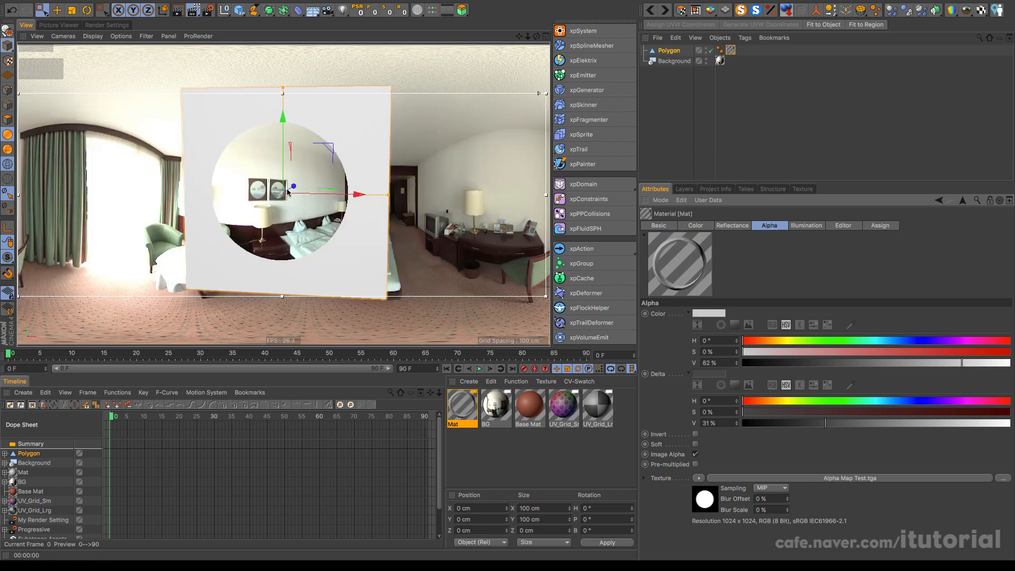
pyautogui.moveTo(958, 364); pyautogui.dragTo(912, 365)
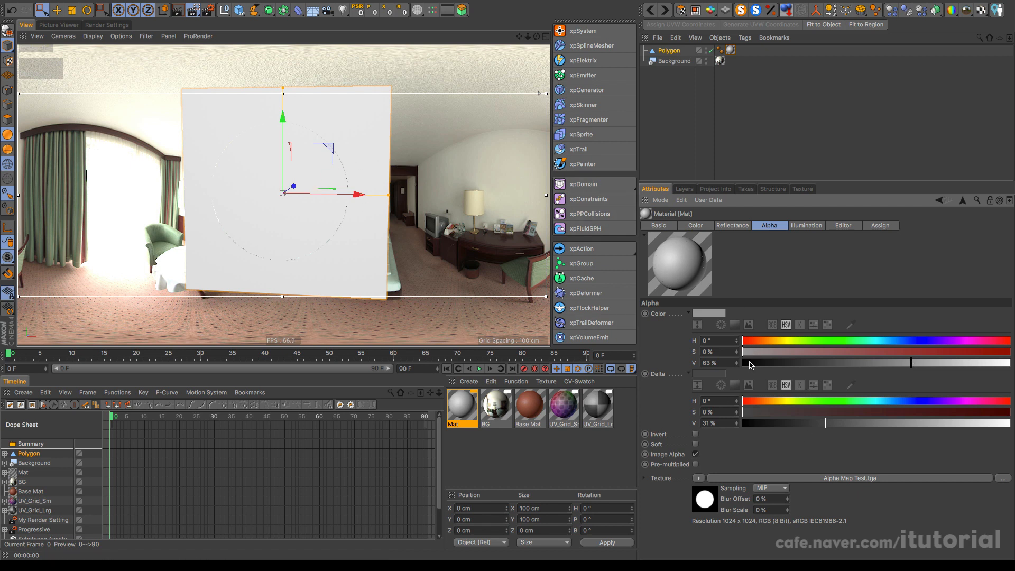
# Step: Set the Mat material's alpha Color to pure white
pyautogui.click(688, 313)
pyautogui.click(689, 325)
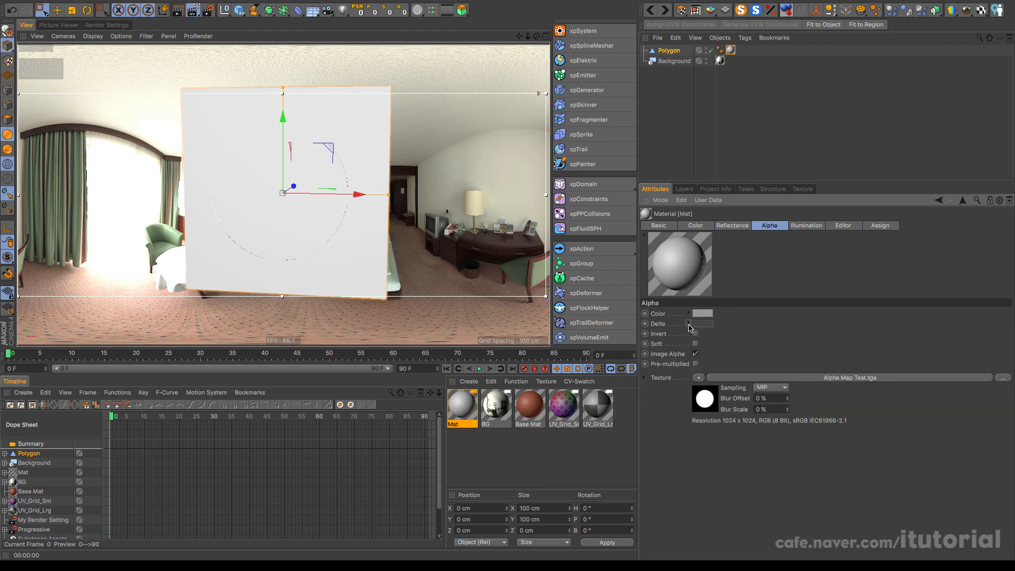
pyautogui.click(689, 313)
pyautogui.click(992, 363)
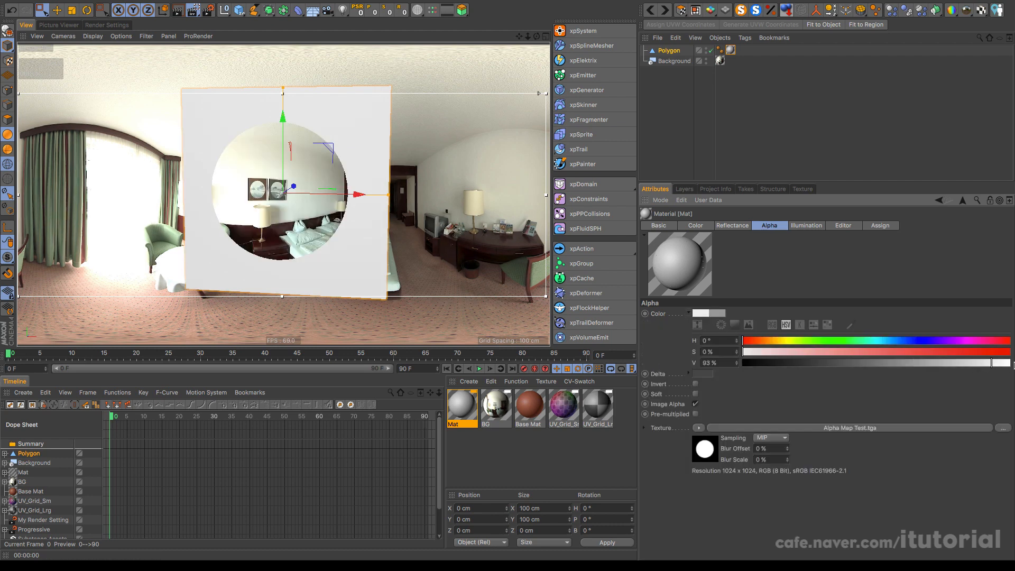
pyautogui.moveTo(1014, 363); pyautogui.dragTo(1014, 364)
pyautogui.click(689, 314)
# Step: Set the alpha Delta to black with 0% brightness and turn off Image Alpha
pyautogui.click(690, 324)
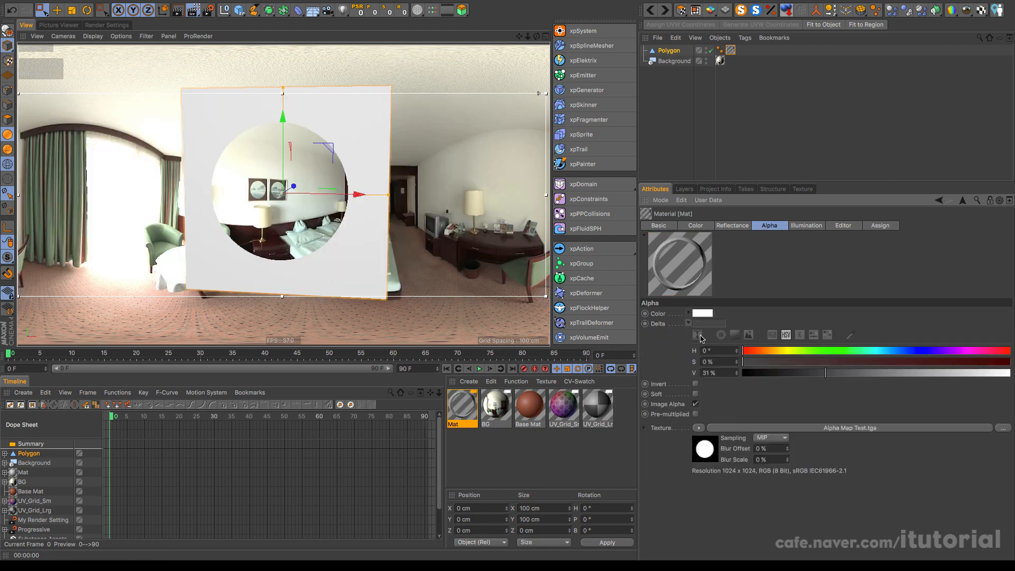
pyautogui.moveTo(828, 373); pyautogui.dragTo(715, 375)
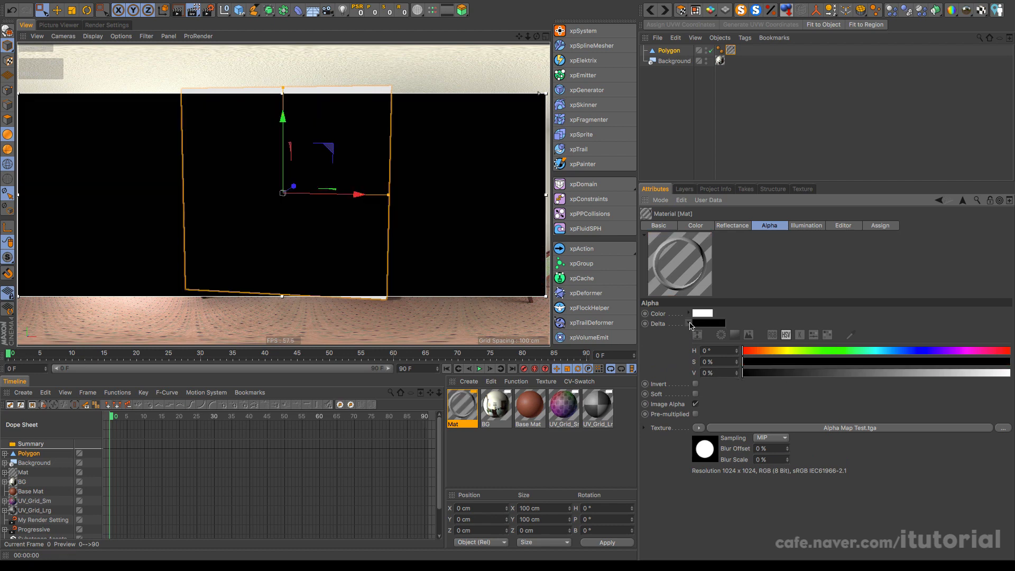
pyautogui.click(690, 324)
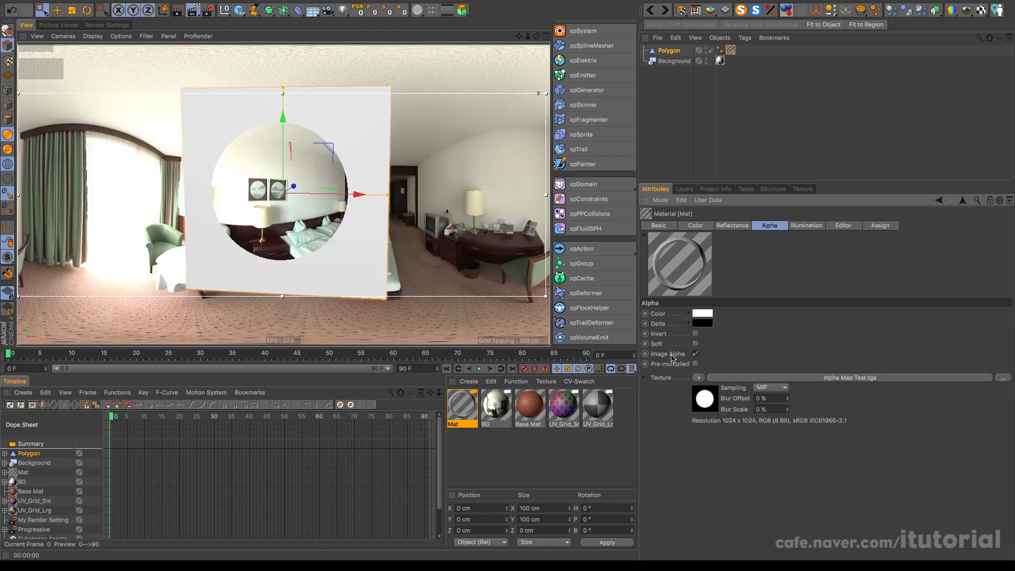
pyautogui.click(696, 355)
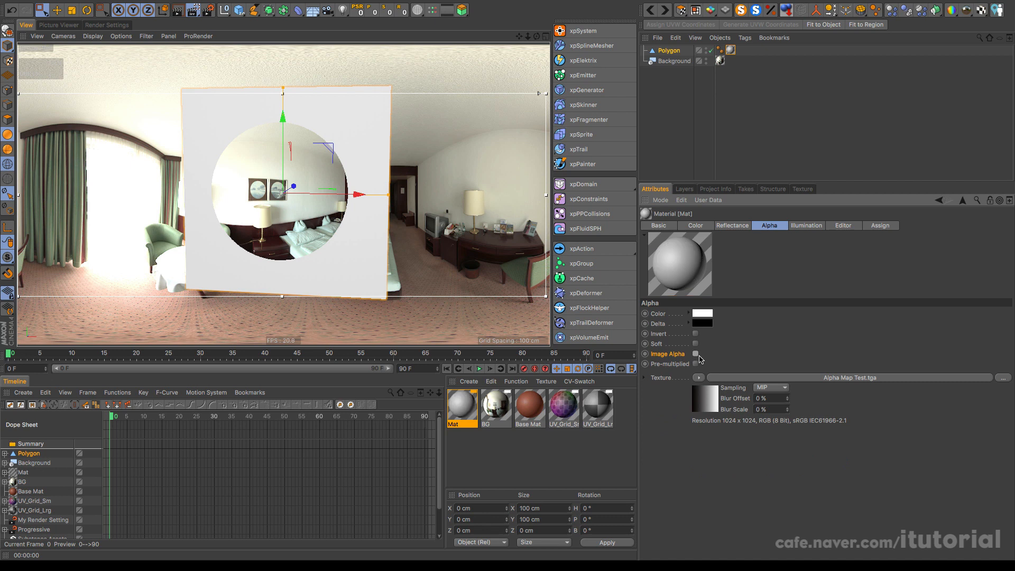
# Step: Try the Mat material's alpha with Soft on and off, and with Color brightness at 69% and Delta brightness at 18%
pyautogui.click(696, 344)
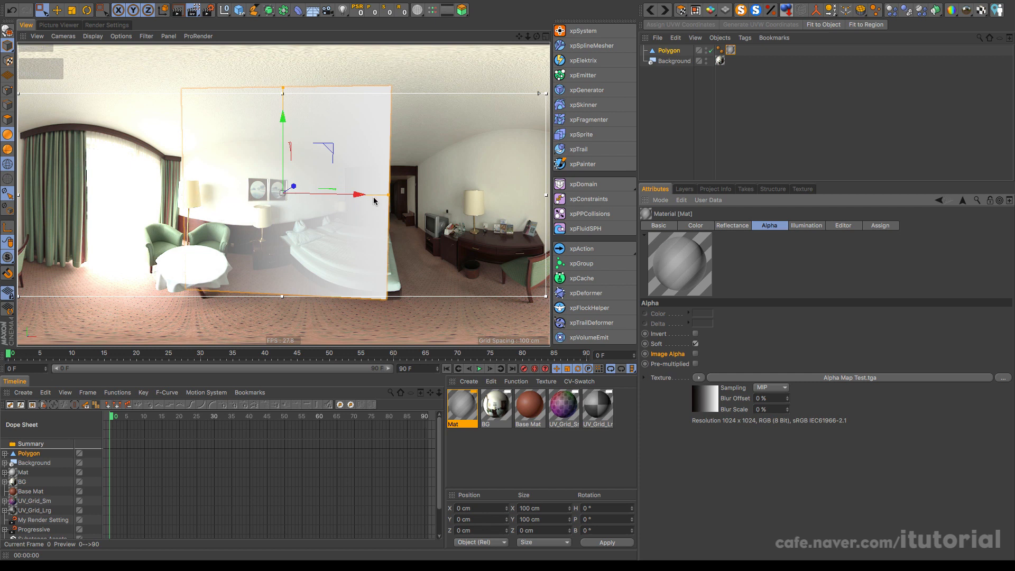
pyautogui.click(696, 345)
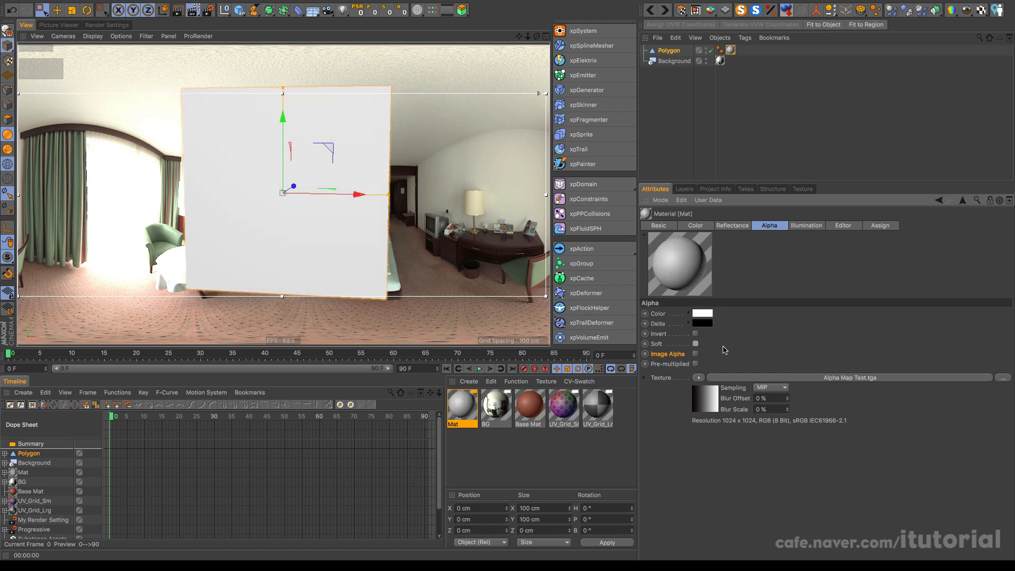
pyautogui.click(689, 314)
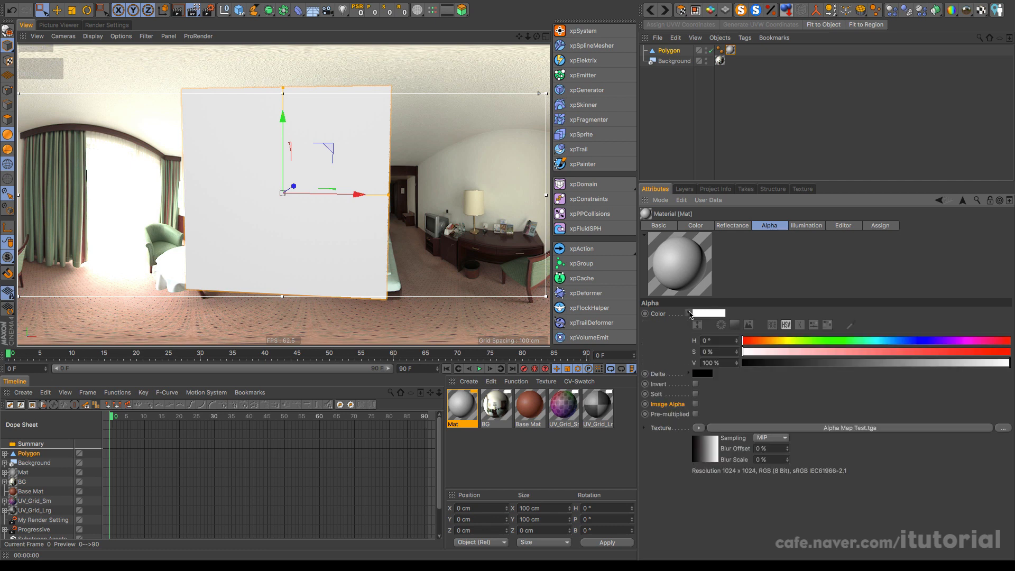
pyautogui.click(688, 374)
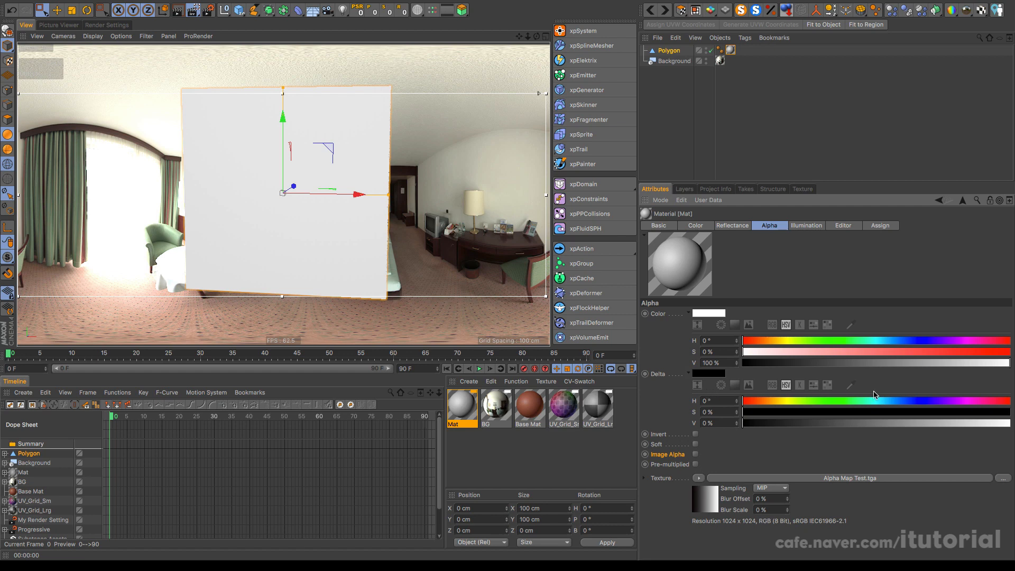
pyautogui.moveTo(997, 362); pyautogui.dragTo(928, 365)
pyautogui.moveTo(750, 424); pyautogui.dragTo(791, 424)
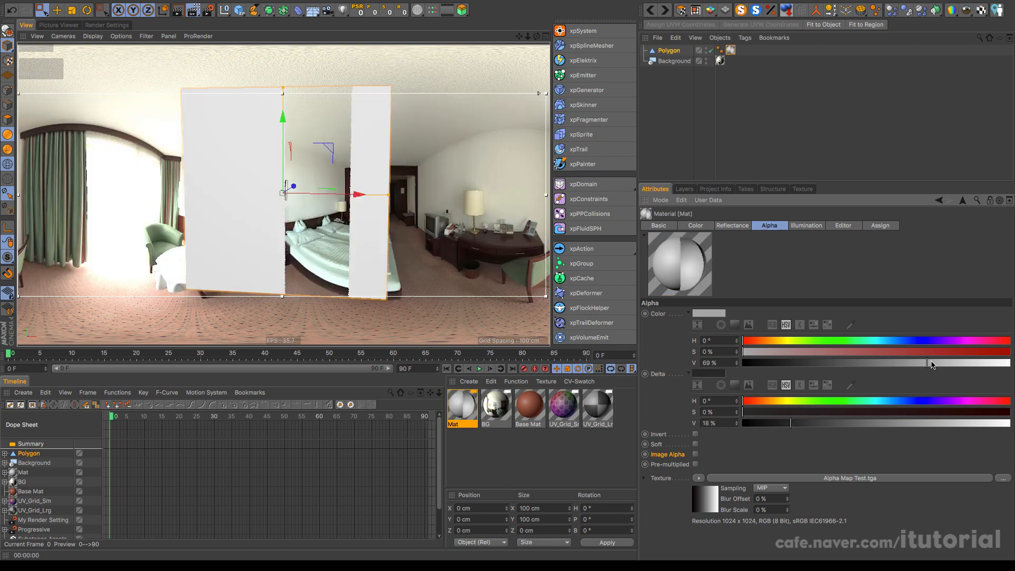
# Step: Try alpha Color brightness at 100% with Delta at 37%, and Color at 50% with Delta at 36%
pyautogui.moveTo(928, 364); pyautogui.dragTo(1011, 363)
pyautogui.moveTo(803, 426); pyautogui.dragTo(843, 426)
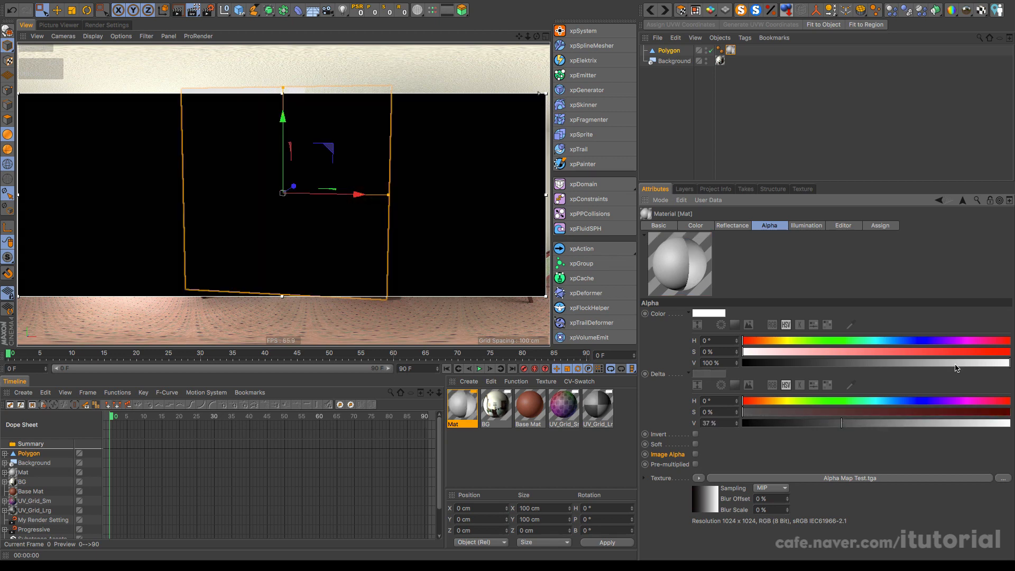
pyautogui.moveTo(956, 364); pyautogui.dragTo(879, 364)
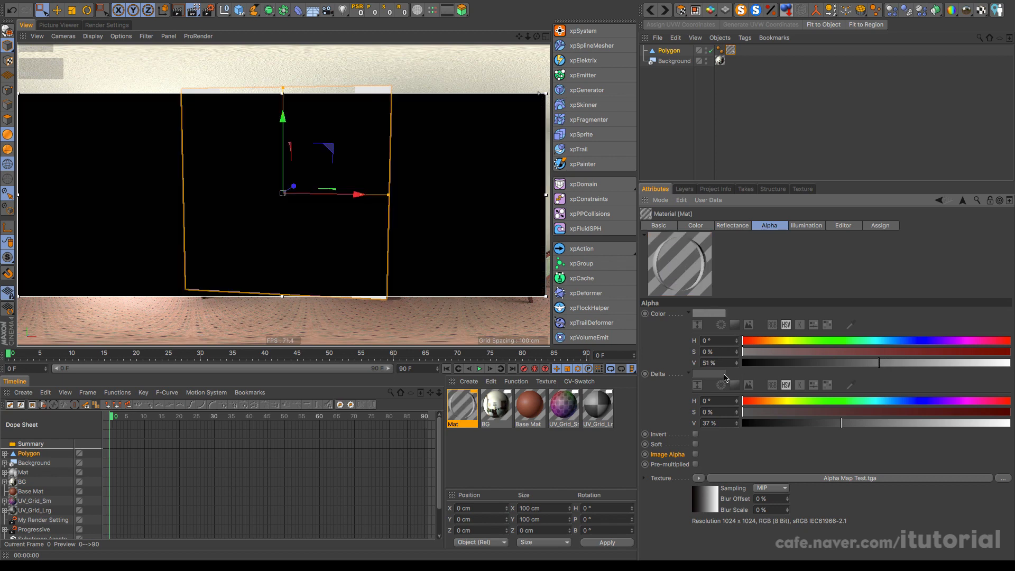
pyautogui.write('50')
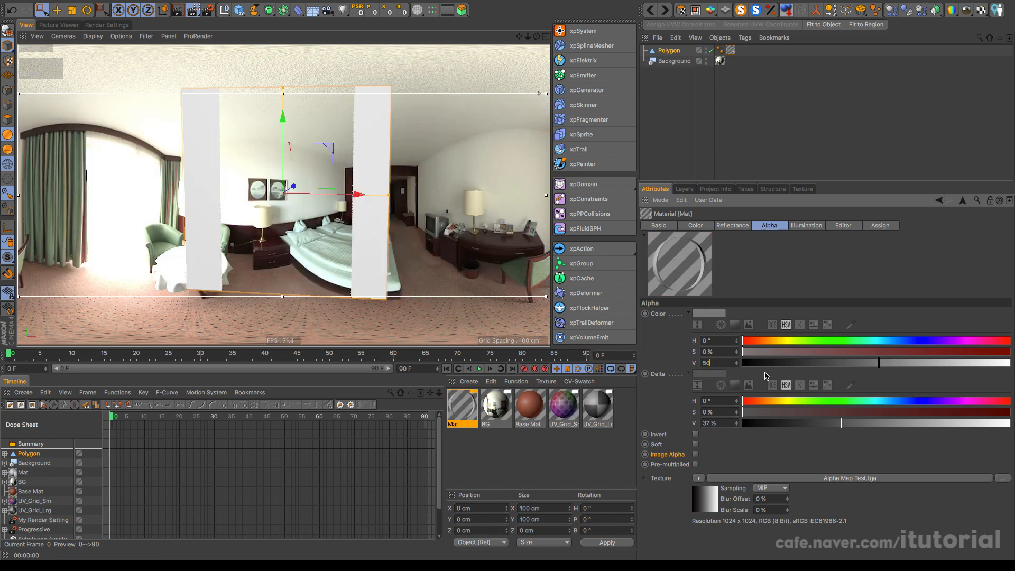
pyautogui.press('Return')
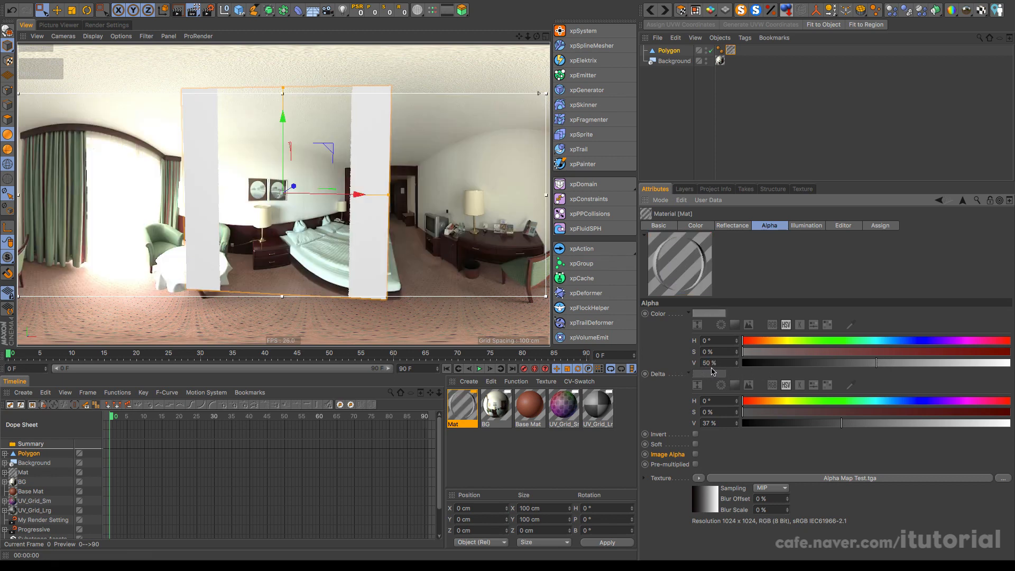
pyautogui.moveTo(841, 424)
pyautogui.mouseDown()
pyautogui.moveTo(788, 426)
pyautogui.moveTo(861, 425)
pyautogui.moveTo(803, 428)
pyautogui.moveTo(839, 429)
pyautogui.mouseUp()
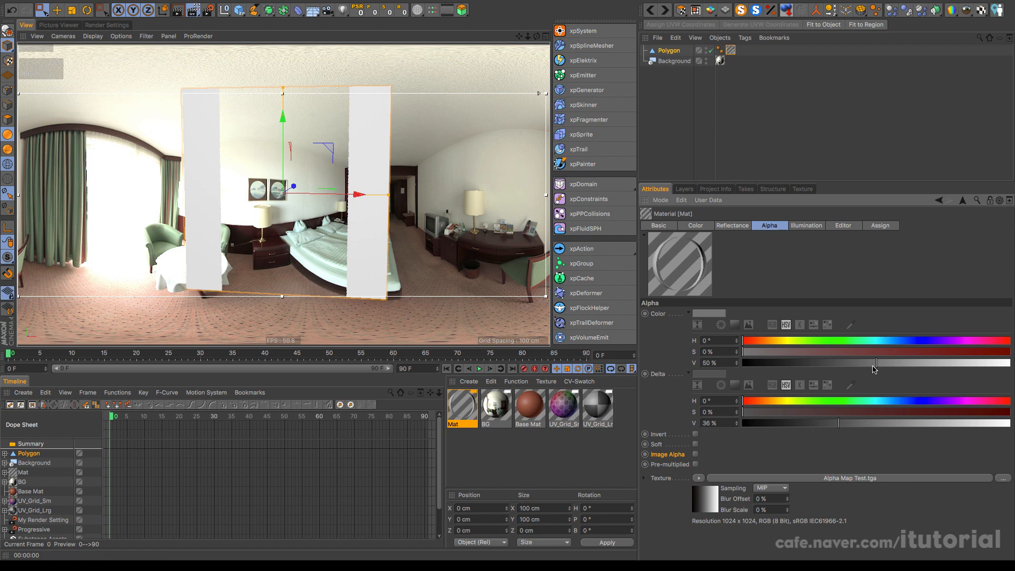
# Step: Try alpha Color at 22% with Delta at 12% brightness, and restore Color to 100% and Delta to 0%
pyautogui.moveTo(876, 365); pyautogui.dragTo(802, 364)
pyautogui.moveTo(839, 423); pyautogui.dragTo(775, 424)
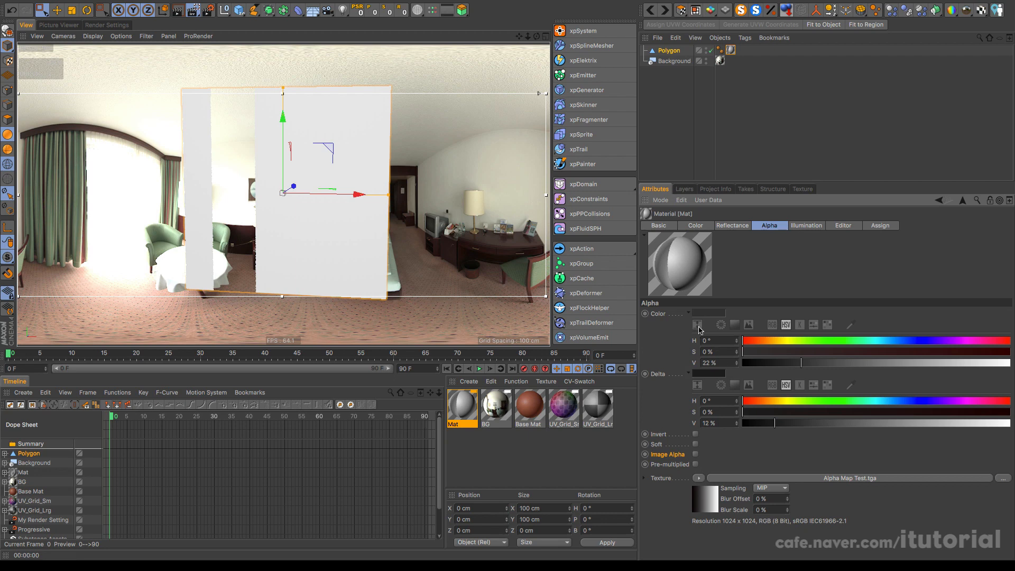
pyautogui.moveTo(831, 364); pyautogui.dragTo(1010, 370)
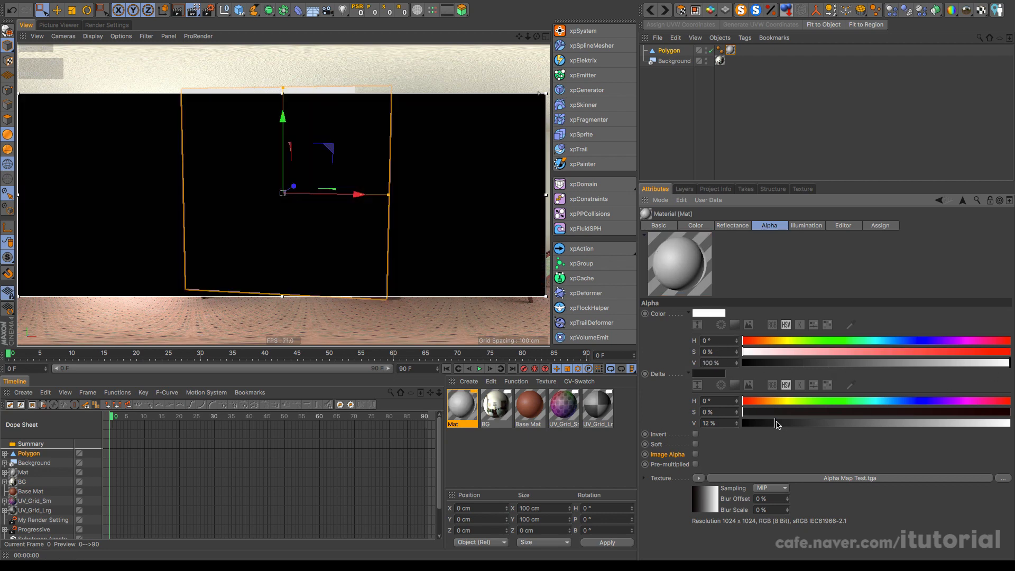
pyautogui.moveTo(776, 423); pyautogui.dragTo(743, 423)
# Step: Collapse the Color and Delta sliders and turn on Image Alpha and Soft for the Mat material's Alpha channel
pyautogui.click(689, 314)
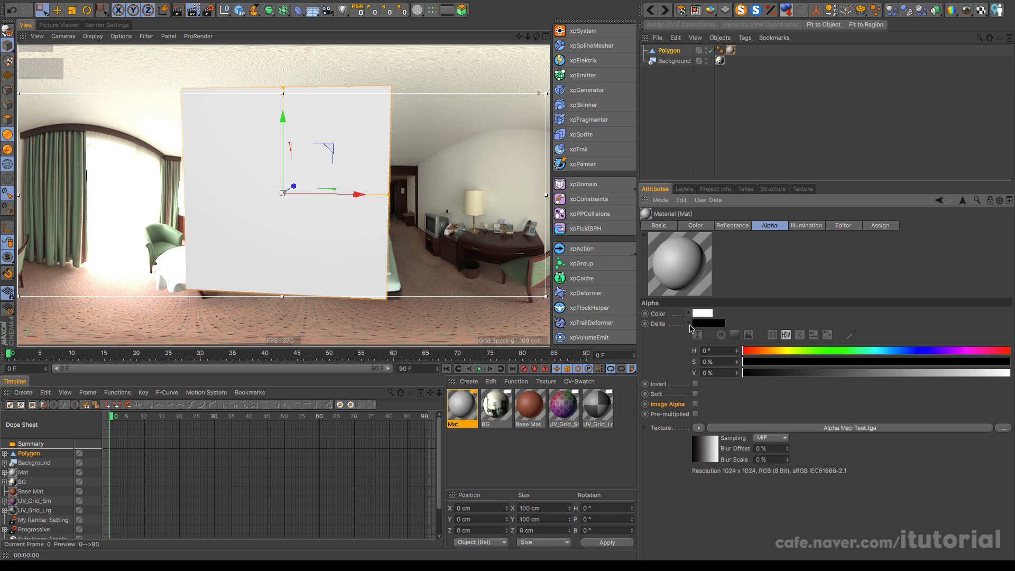
pyautogui.click(689, 324)
pyautogui.click(696, 354)
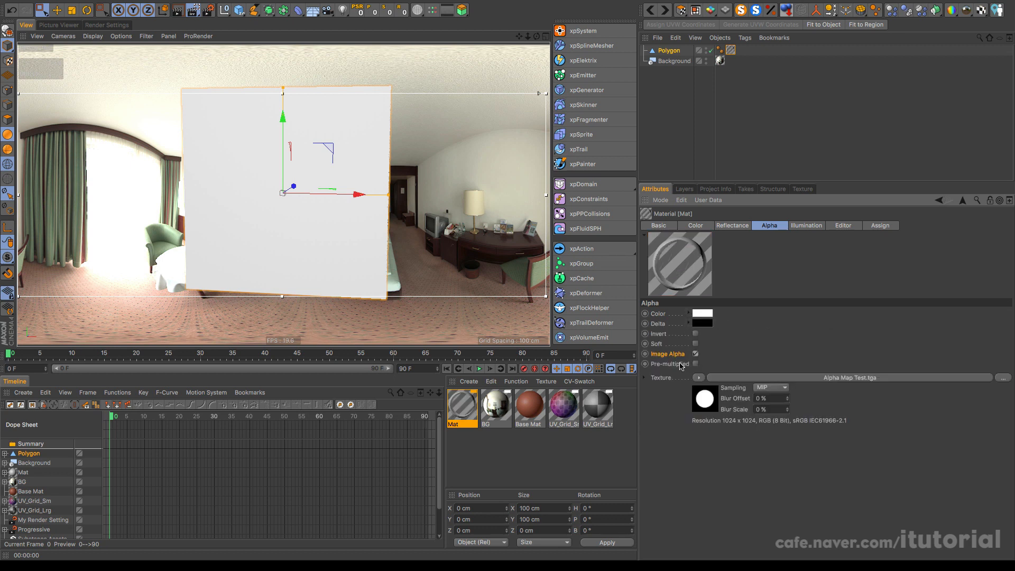
pyautogui.click(695, 344)
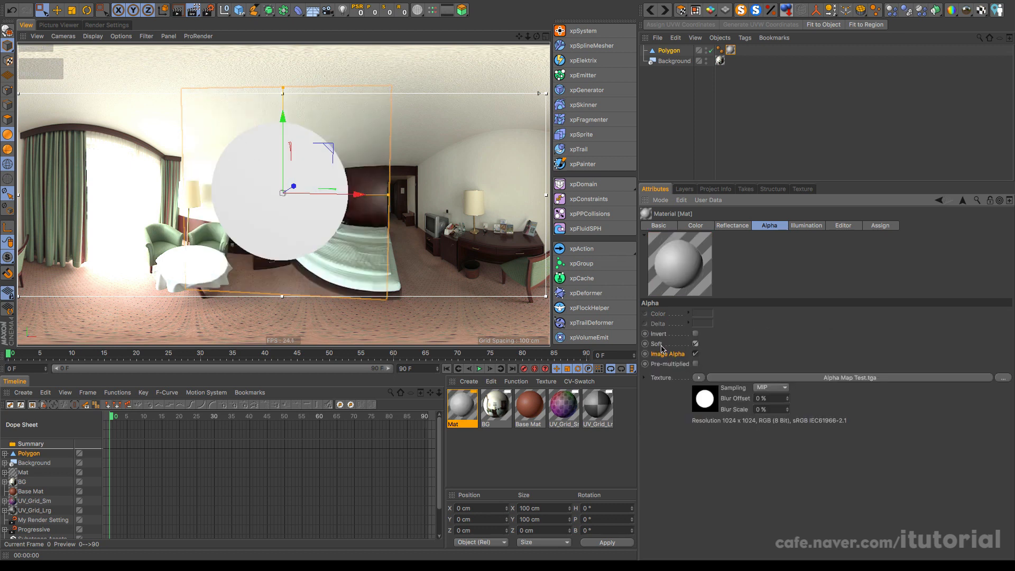
# Step: Toggle the Alpha channel's Invert and Pre-multiplied options on and back off
pyautogui.click(696, 334)
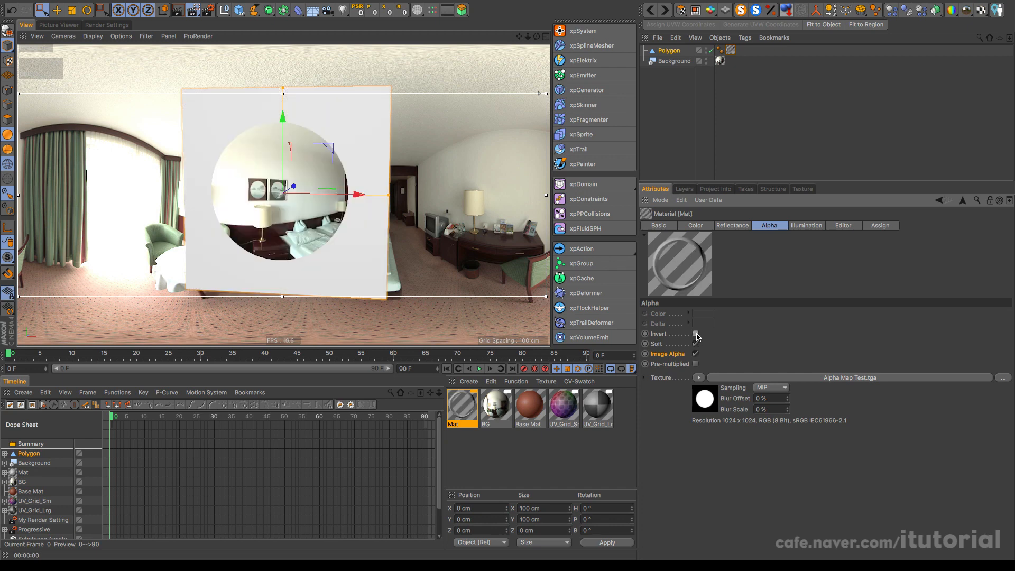
pyautogui.click(696, 334)
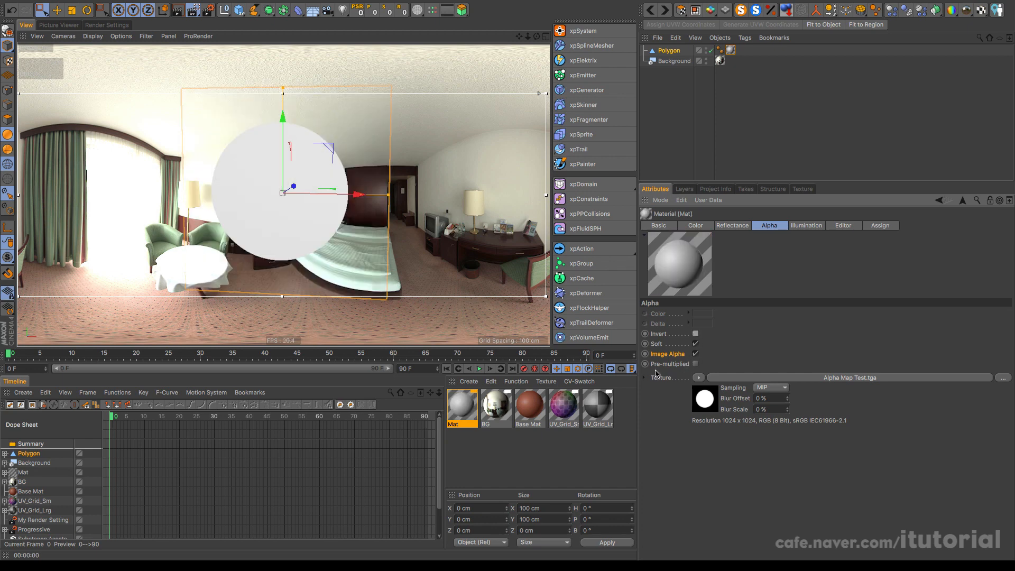
pyautogui.click(696, 364)
pyautogui.click(696, 364)
# Step: Examine the Save options in the render settings, including Alpha Channel and Straight Alpha
pyautogui.click(108, 26)
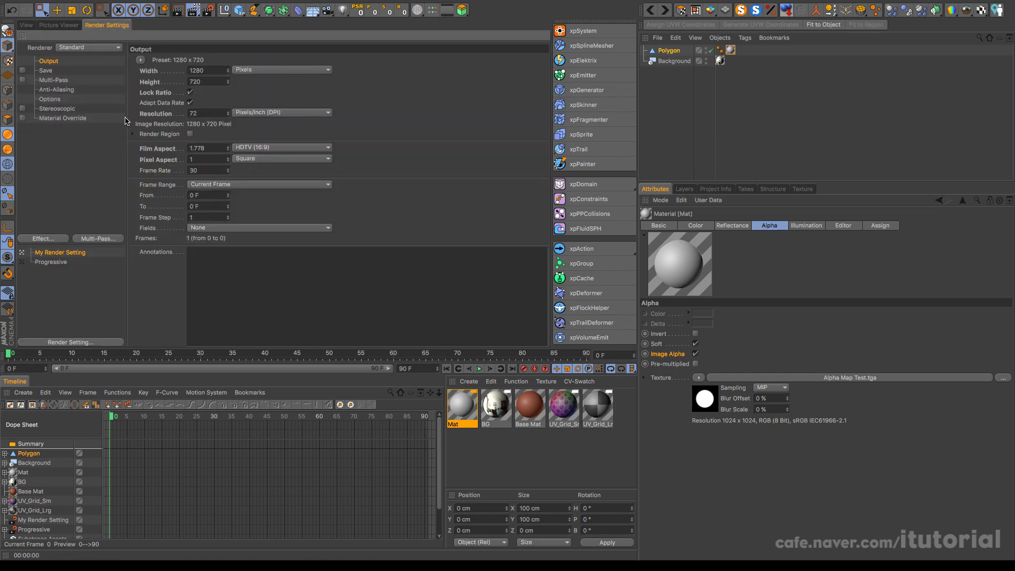
pyautogui.click(53, 72)
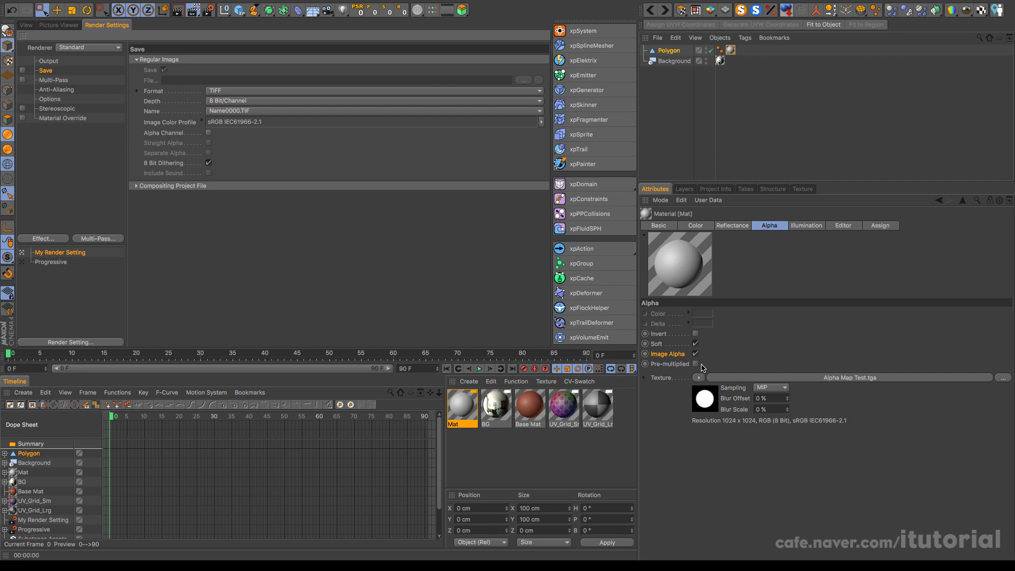
# Step: Switch to After Effects and create an 800 x 800 px composition named Comp 1
pyautogui.press('super+Tab')
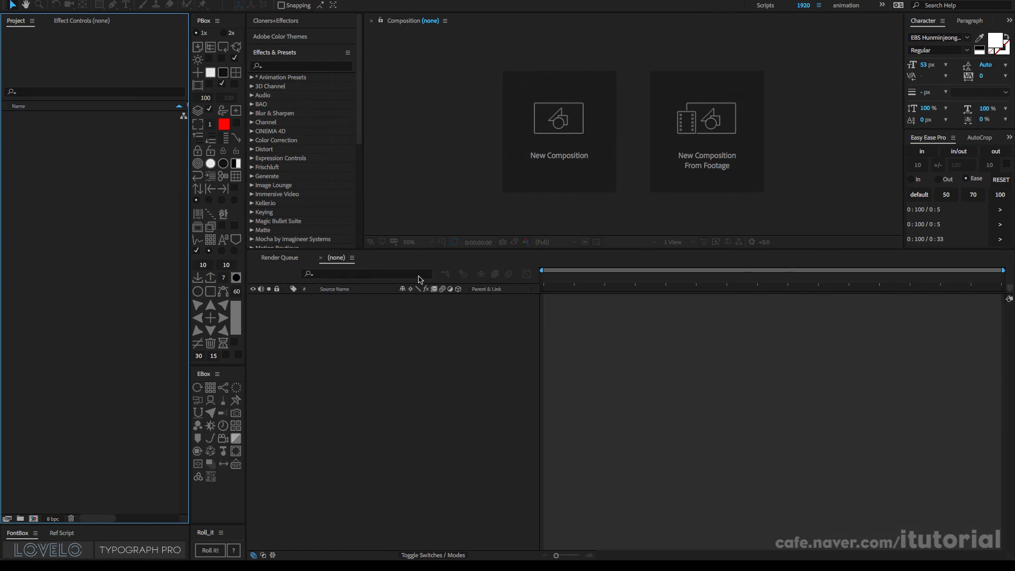
pyautogui.click(569, 139)
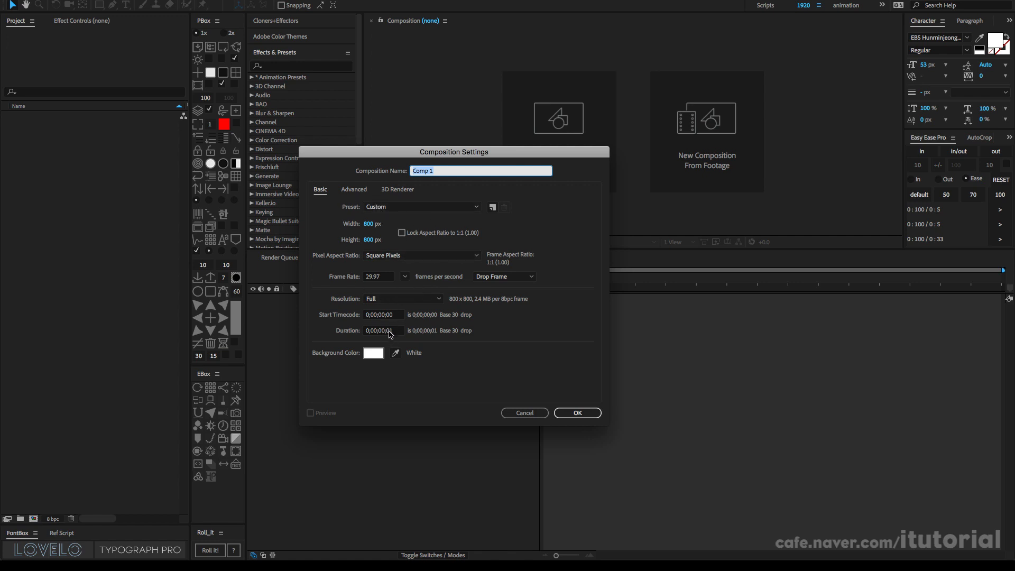
pyautogui.click(580, 413)
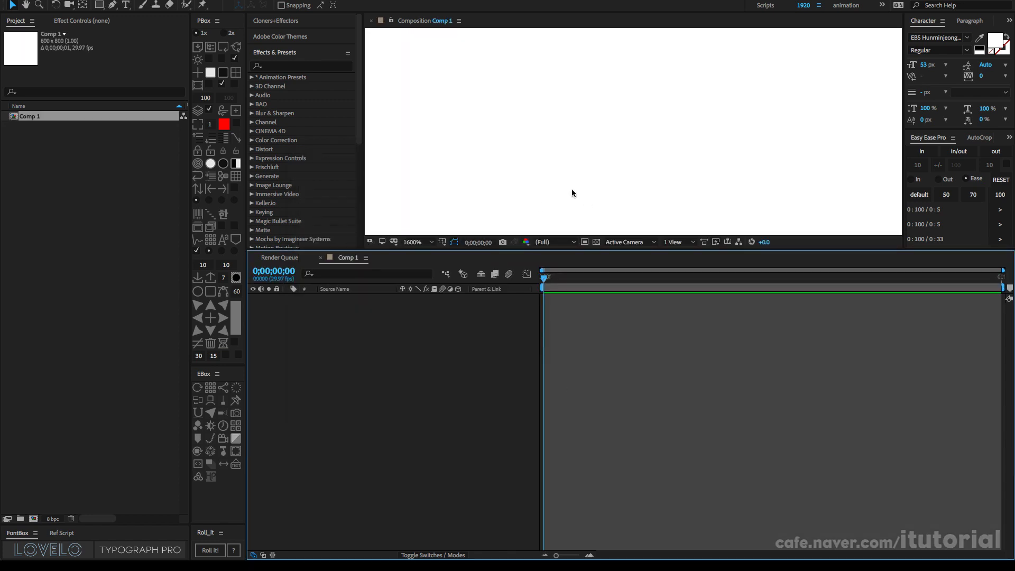
# Step: Change the background color of Comp 1 to black
pyautogui.scroll(-1, 595, 170)
pyautogui.moveTo(562, 249); pyautogui.dragTo(561, 323)
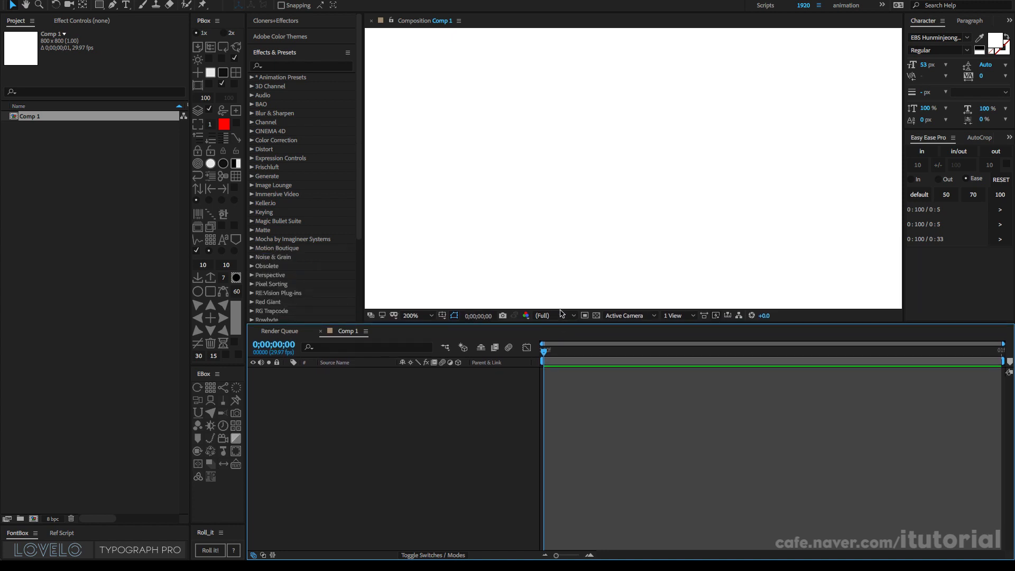
pyautogui.scroll(-1, 551, 202)
pyautogui.scroll(-1, 568, 185)
pyautogui.scroll(1, 568, 186)
pyautogui.click(223, 48)
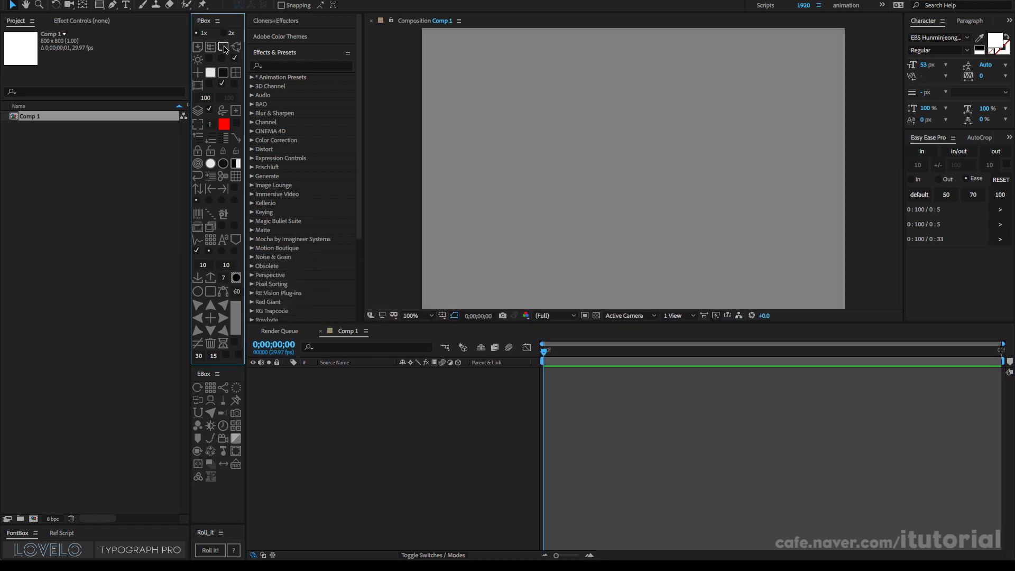
pyautogui.click(224, 48)
# Step: Add a new empty shape layer to Comp 1
pyautogui.click(199, 1)
pyautogui.moveTo(221, 9)
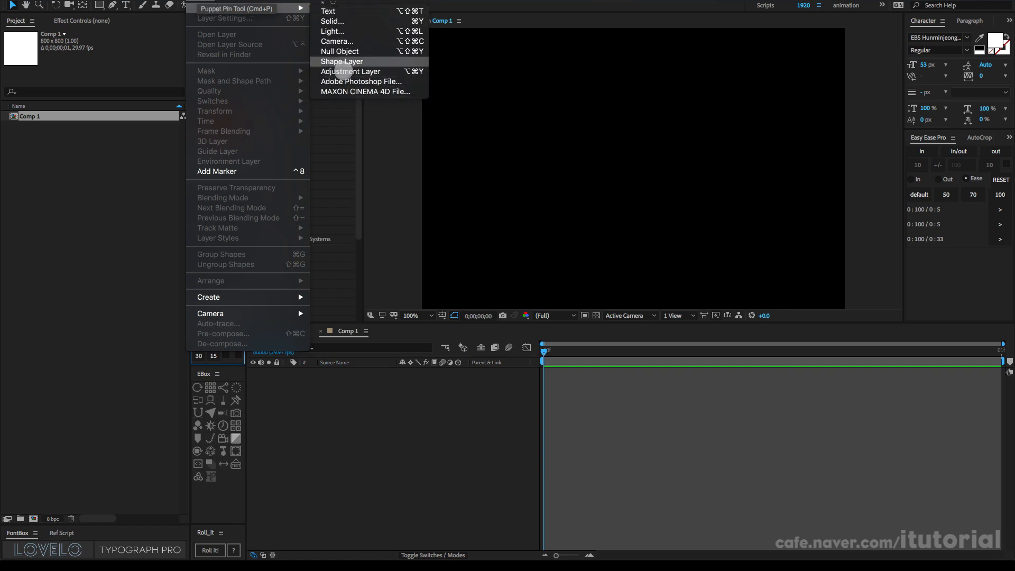
pyautogui.click(338, 62)
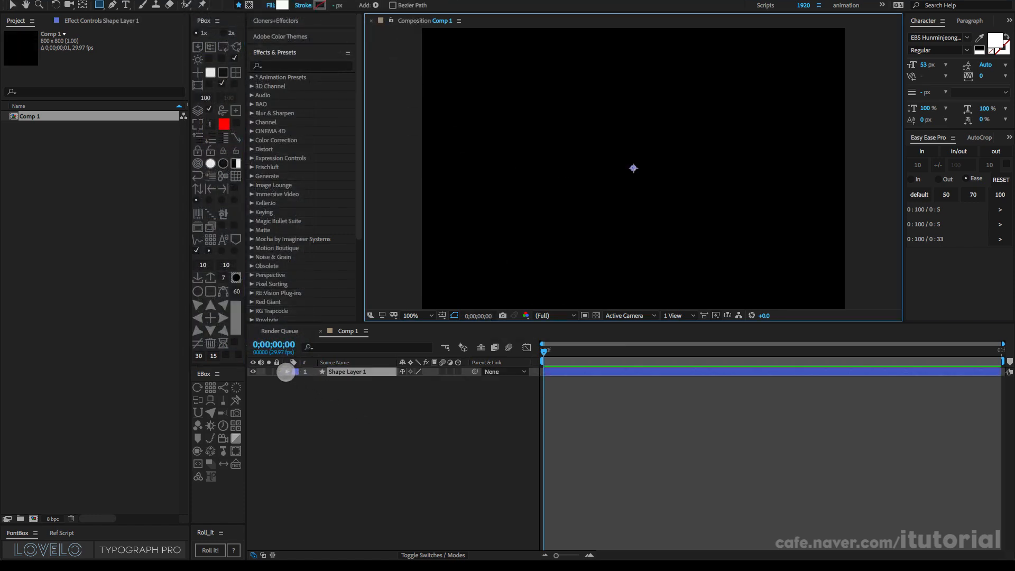
# Step: Add an ellipse path to Shape Layer 1 and set its size to 301 x 301
pyautogui.click(287, 372)
pyautogui.click(463, 381)
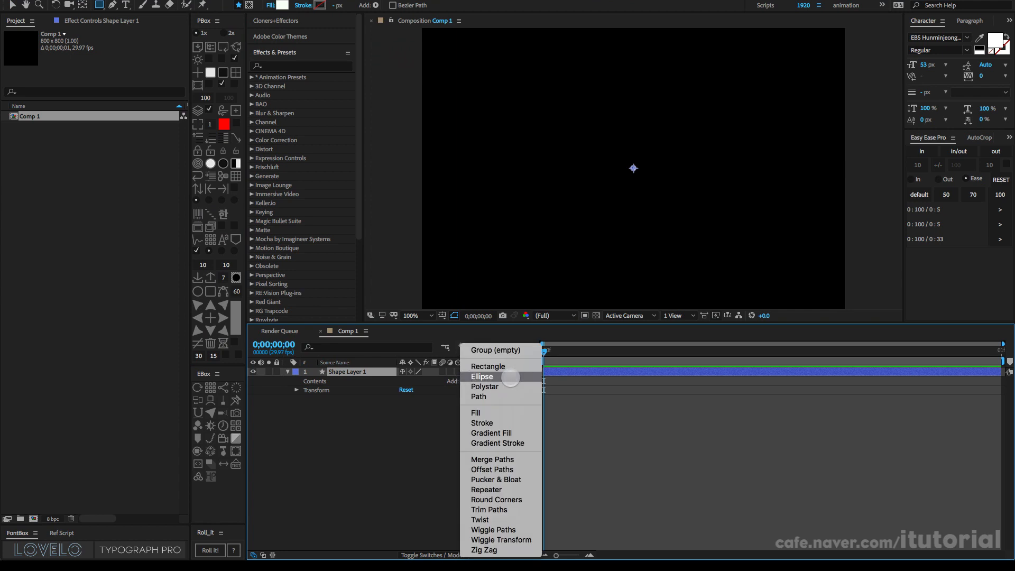
pyautogui.click(505, 377)
pyautogui.click(306, 390)
pyautogui.moveTo(423, 399); pyautogui.dragTo(469, 407)
# Step: Add a Gradient Stroke to Shape Layer 1 and set its stroke width to 35
pyautogui.click(389, 371)
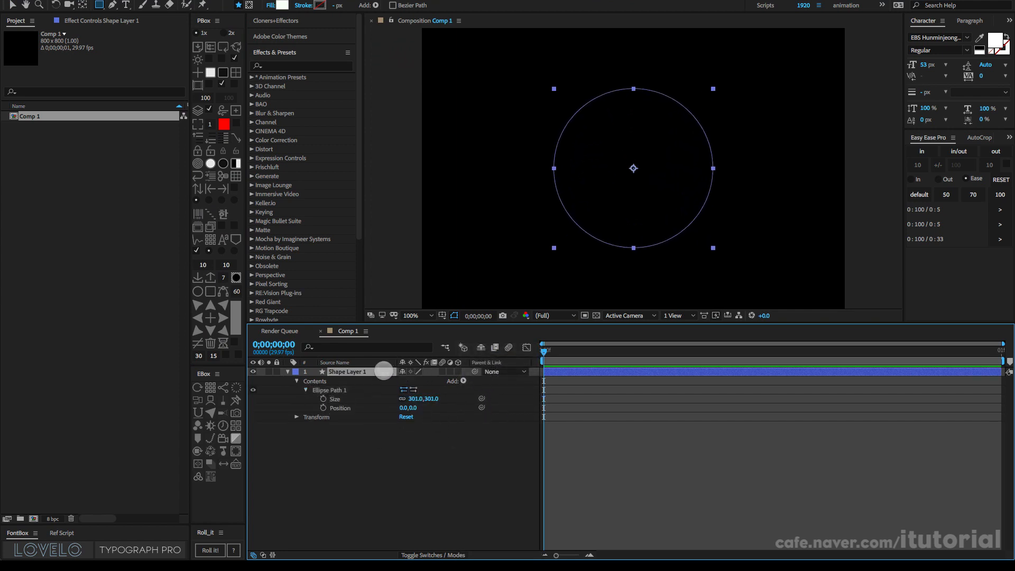
pyautogui.click(463, 381)
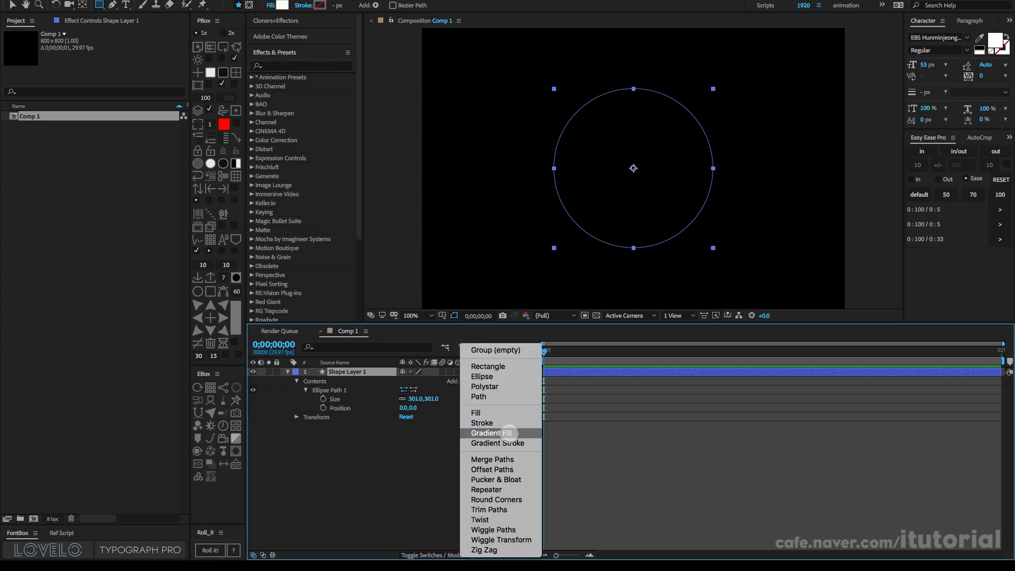
pyautogui.click(507, 444)
pyautogui.click(305, 417)
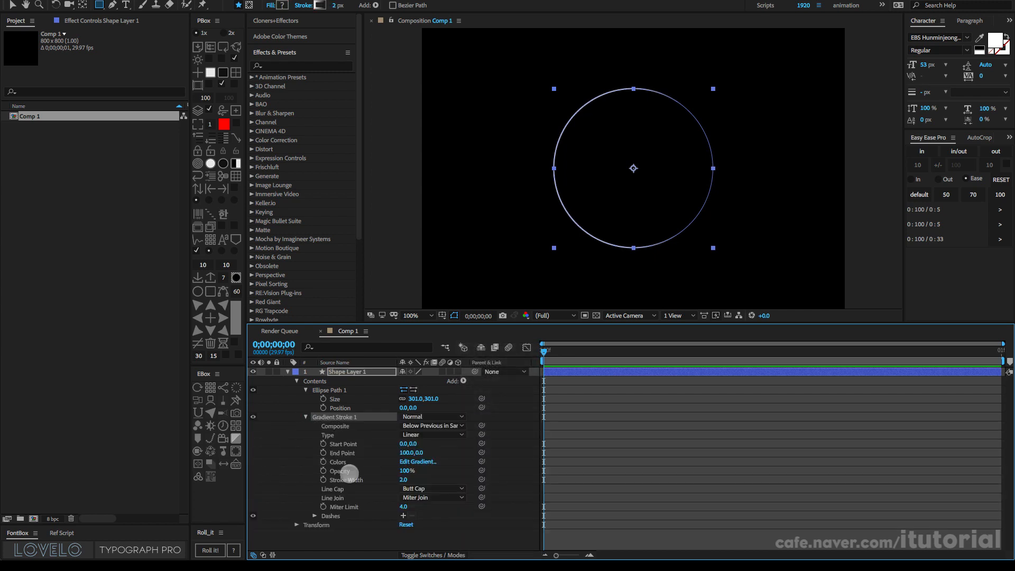
pyautogui.moveTo(403, 480)
pyautogui.mouseDown()
pyautogui.moveTo(458, 481)
pyautogui.moveTo(420, 481)
pyautogui.mouseUp()
# Step: Edit the stroke gradient so its start color is red FF0000 and its end stop has 0% opacity
pyautogui.click(419, 461)
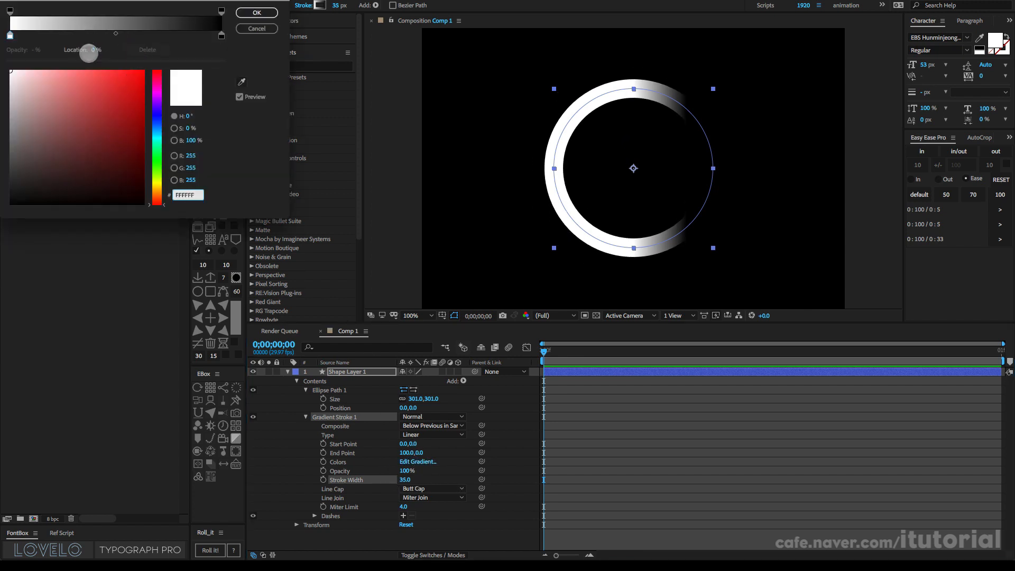
pyautogui.moveTo(140, 78); pyautogui.dragTo(148, 69)
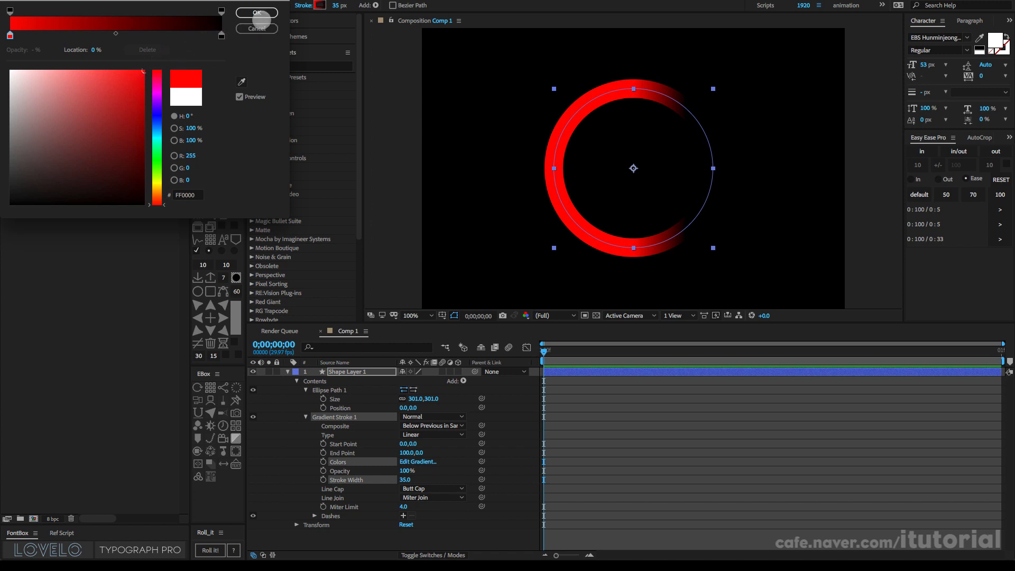
pyautogui.click(221, 11)
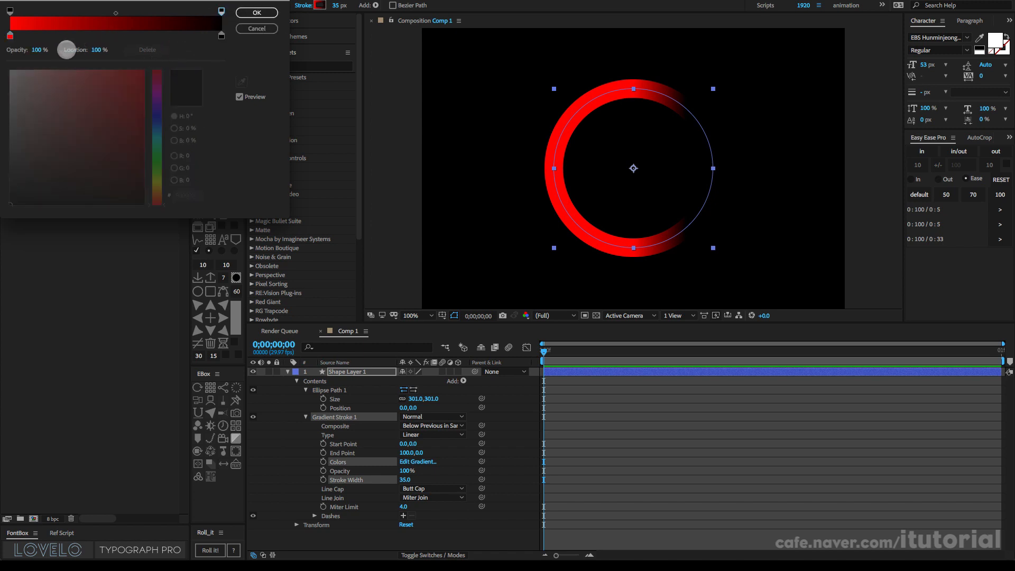
pyautogui.moveTo(35, 50); pyautogui.dragTo(12, 52)
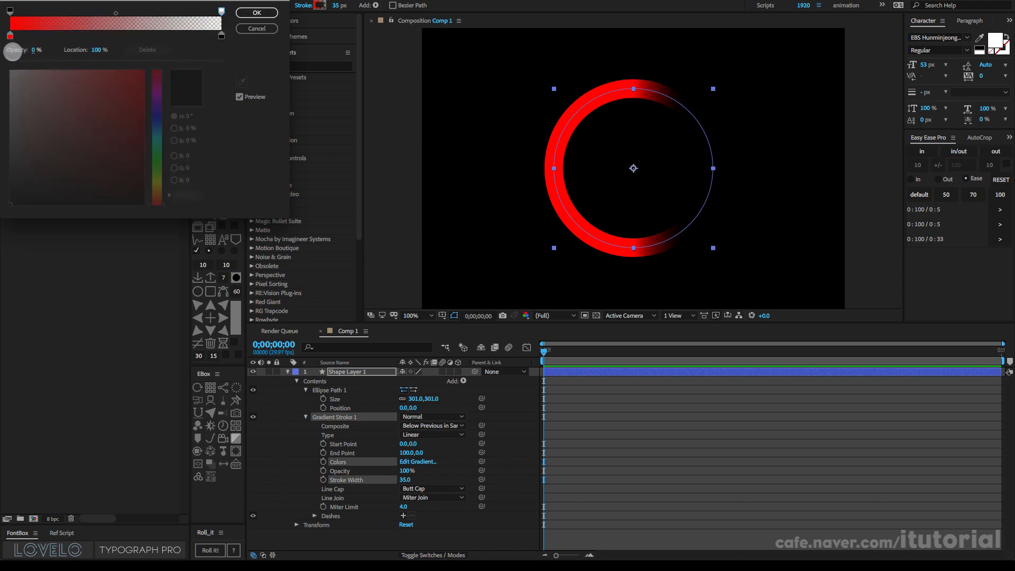
pyautogui.click(257, 12)
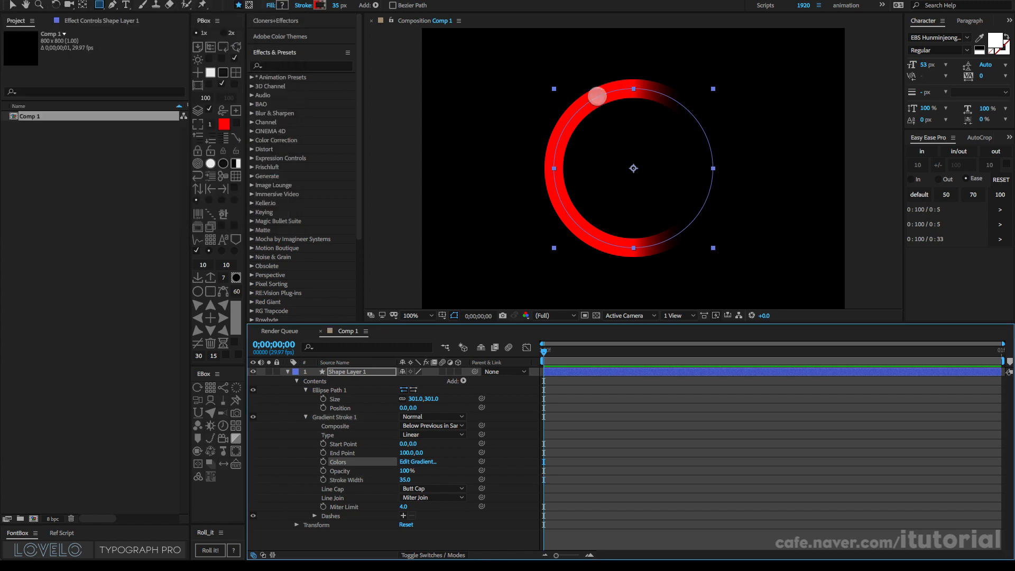
# Step: Check the ring's fade against the transparency grid, restore the black background, and collapse and deselect Shape Layer 1
pyautogui.click(597, 315)
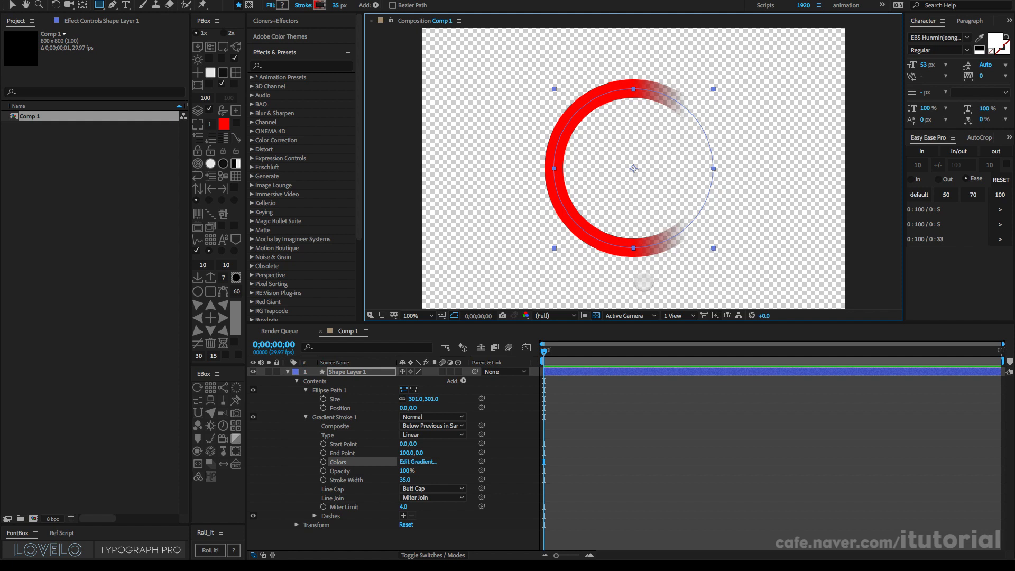
pyautogui.click(596, 316)
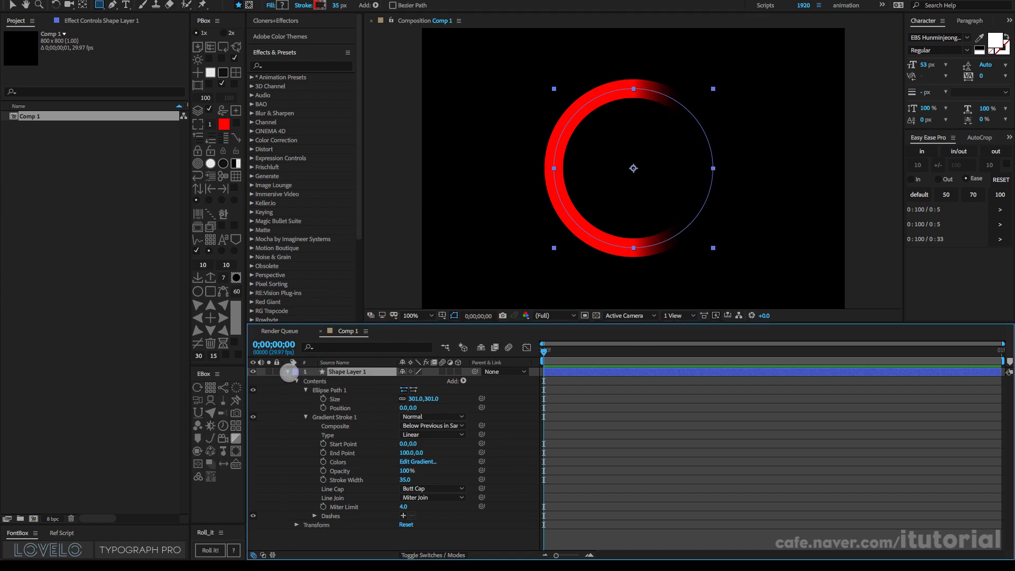
pyautogui.click(288, 372)
pyautogui.click(317, 390)
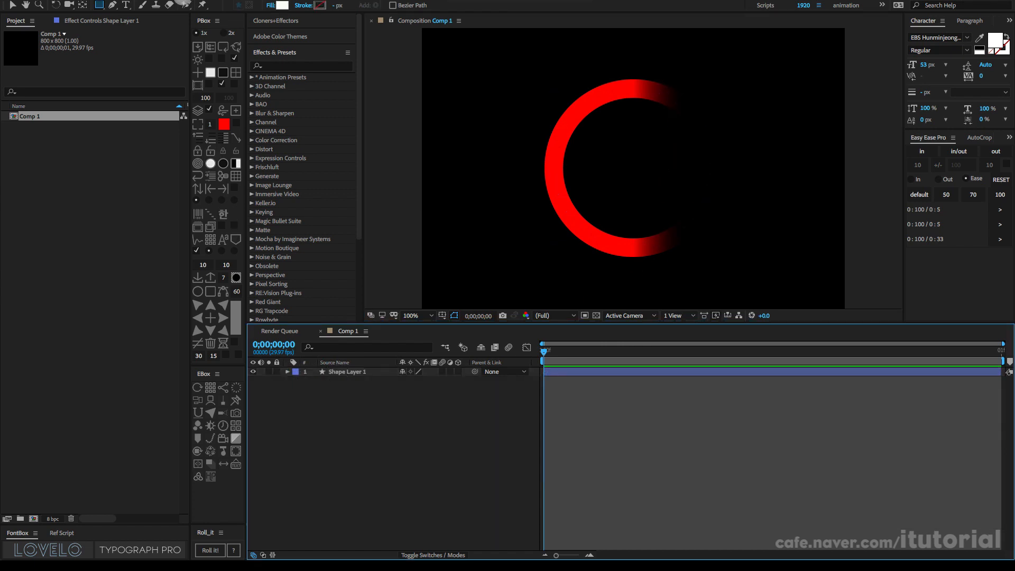
# Step: Add Comp 1 to the render queue and set its output module format to Targa Sequence
pyautogui.click(163, 1)
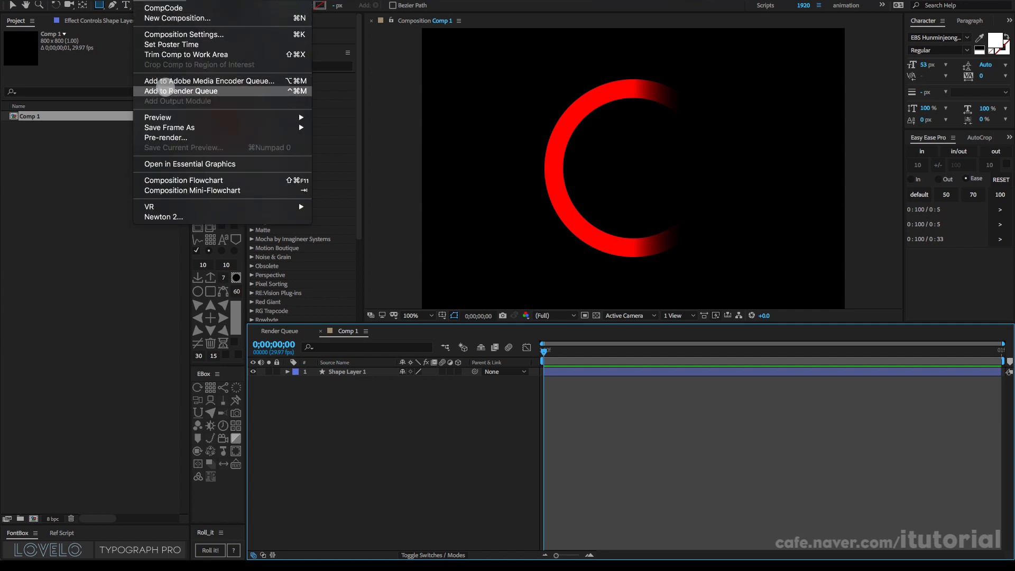
pyautogui.click(175, 91)
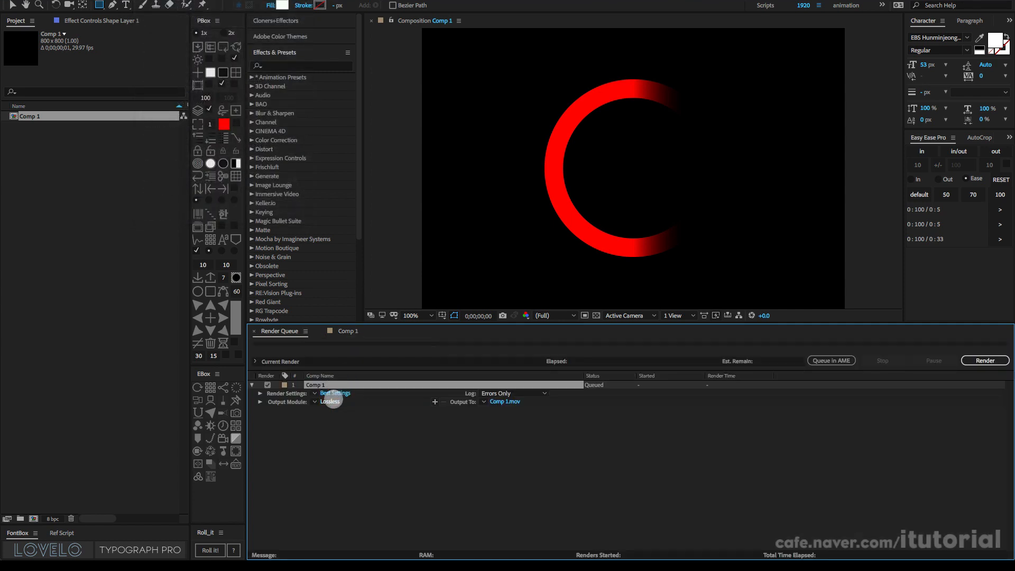
pyautogui.click(331, 402)
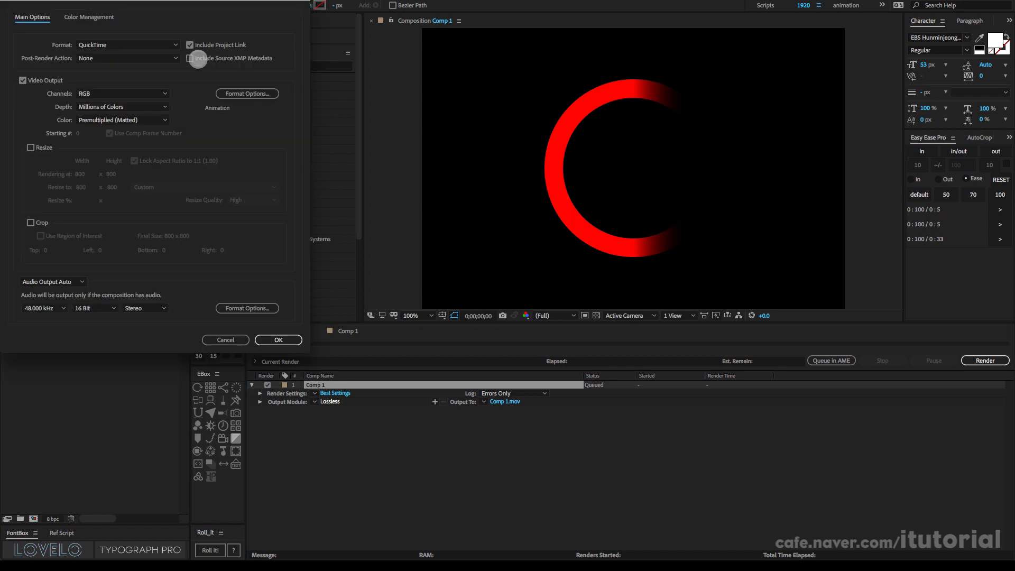
pyautogui.moveTo(164, 2); pyautogui.dragTo(277, 16)
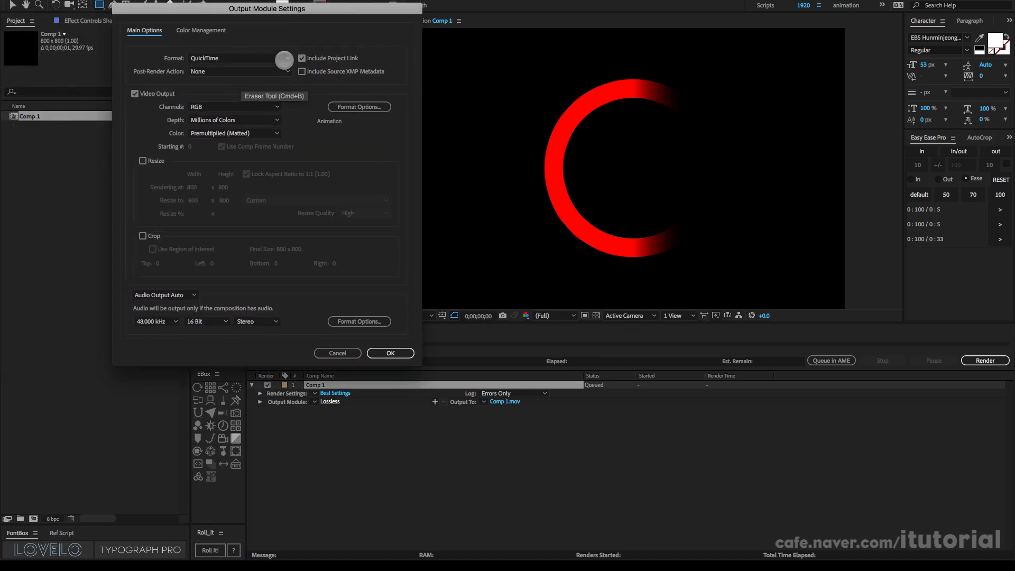
pyautogui.click(284, 58)
pyautogui.click(217, 208)
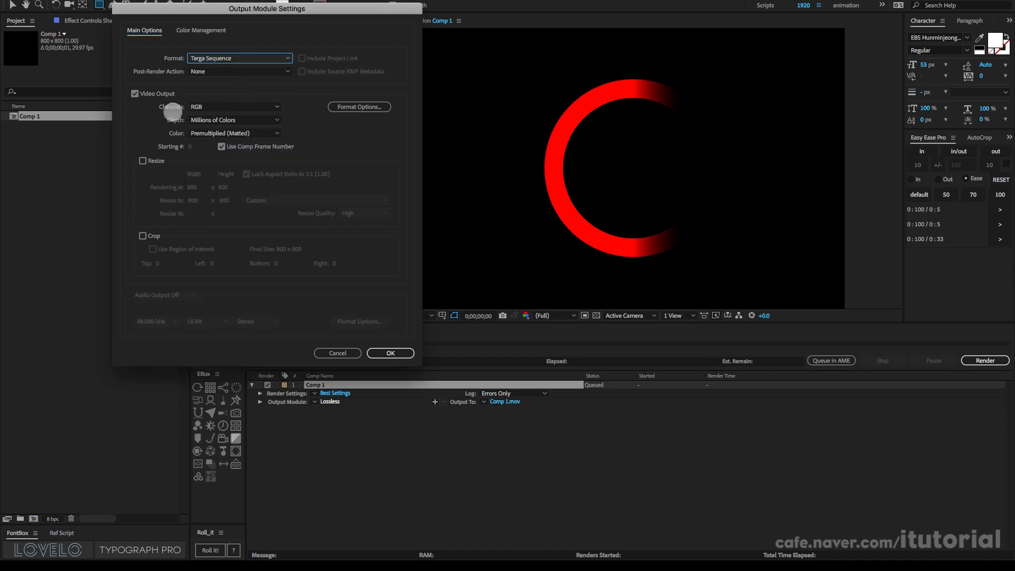
# Step: Set the output module's channels to RGB + Alpha and keep its color as Premultiplied (Matted)
pyautogui.click(261, 107)
pyautogui.click(224, 141)
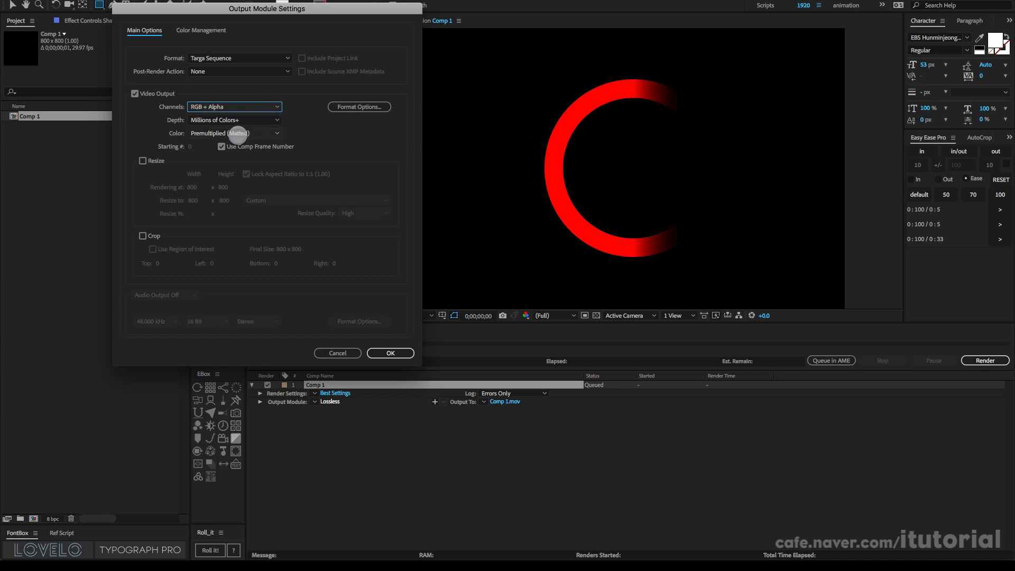
pyautogui.click(265, 132)
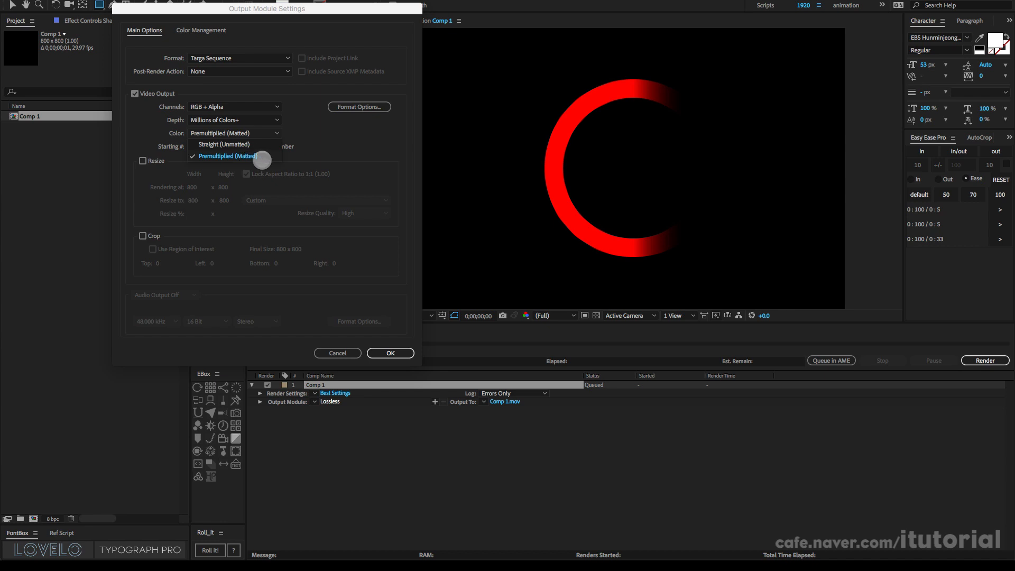
pyautogui.click(262, 157)
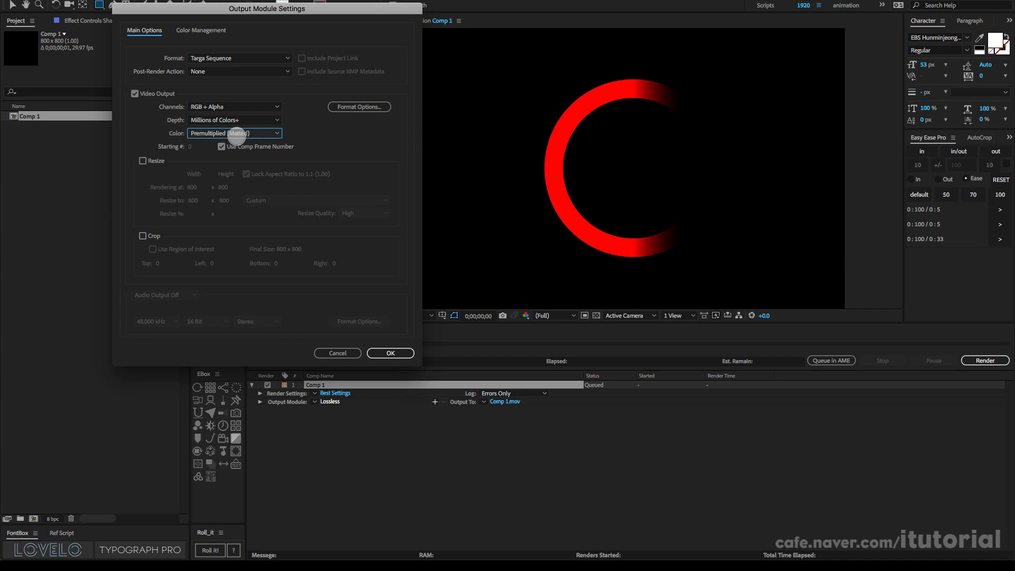
pyautogui.click(389, 353)
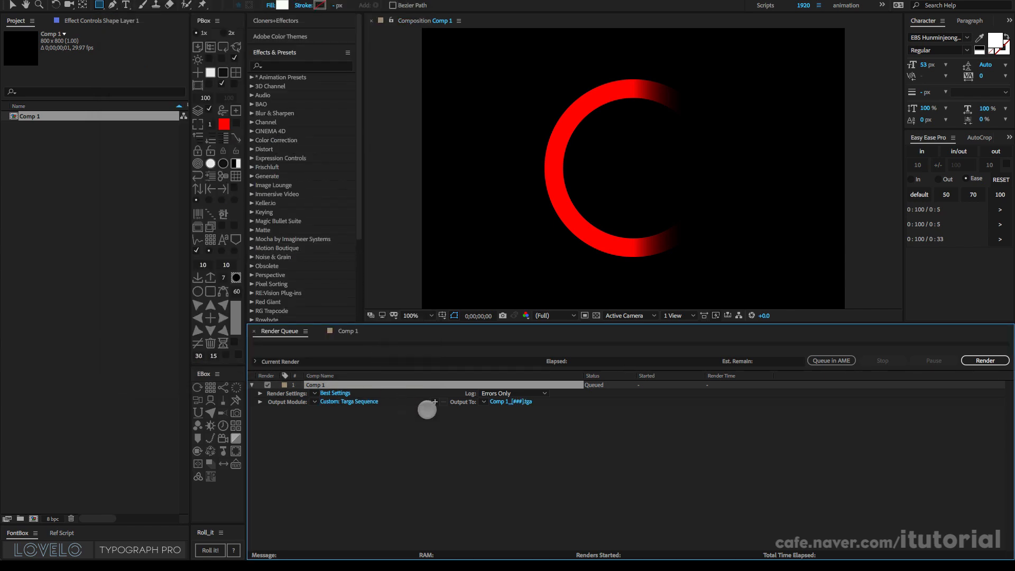
# Step: Name the premultiplied Targa output pre and save it in the Test folder
pyautogui.click(509, 404)
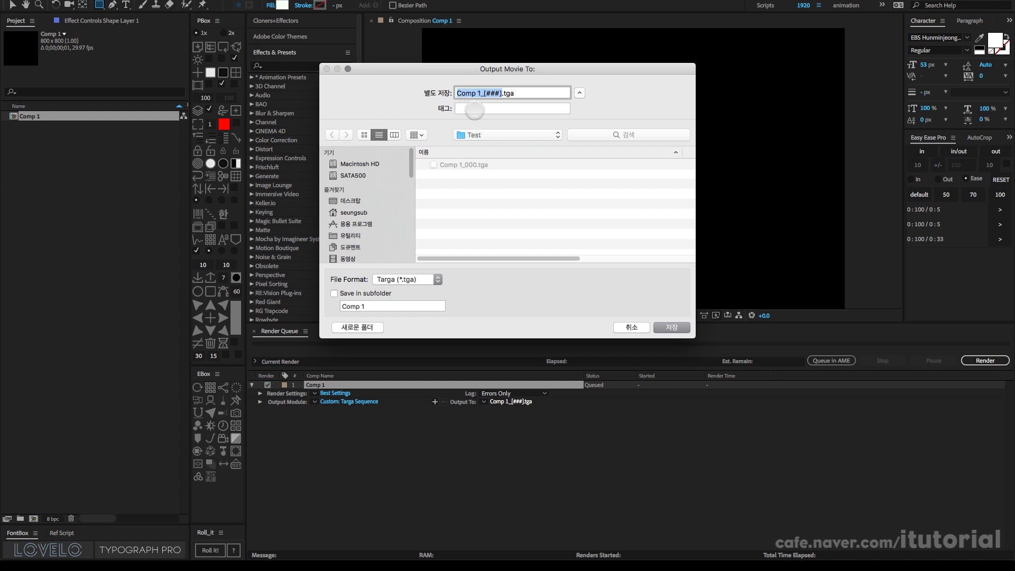
pyautogui.write('pre')
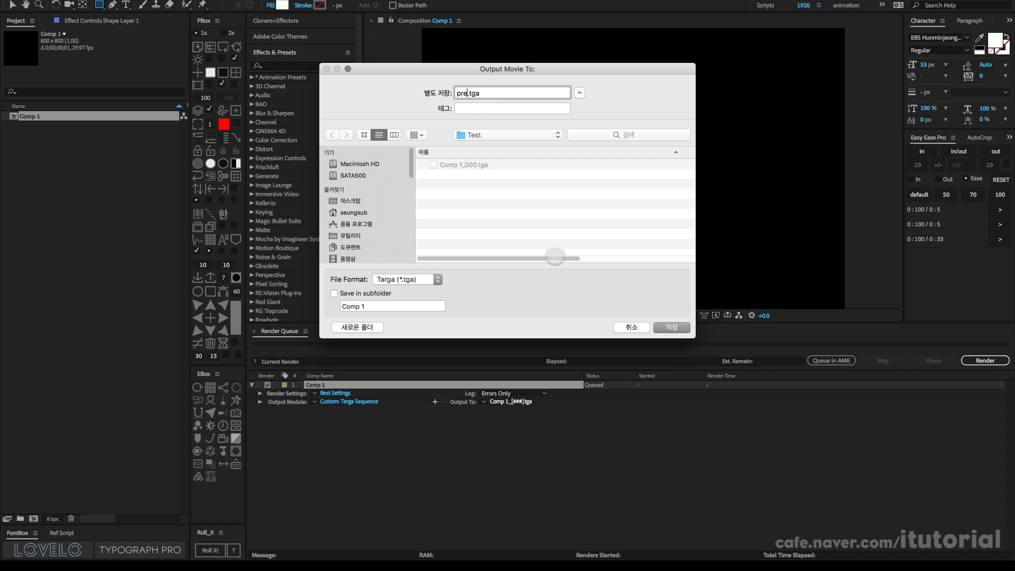
pyautogui.click(660, 329)
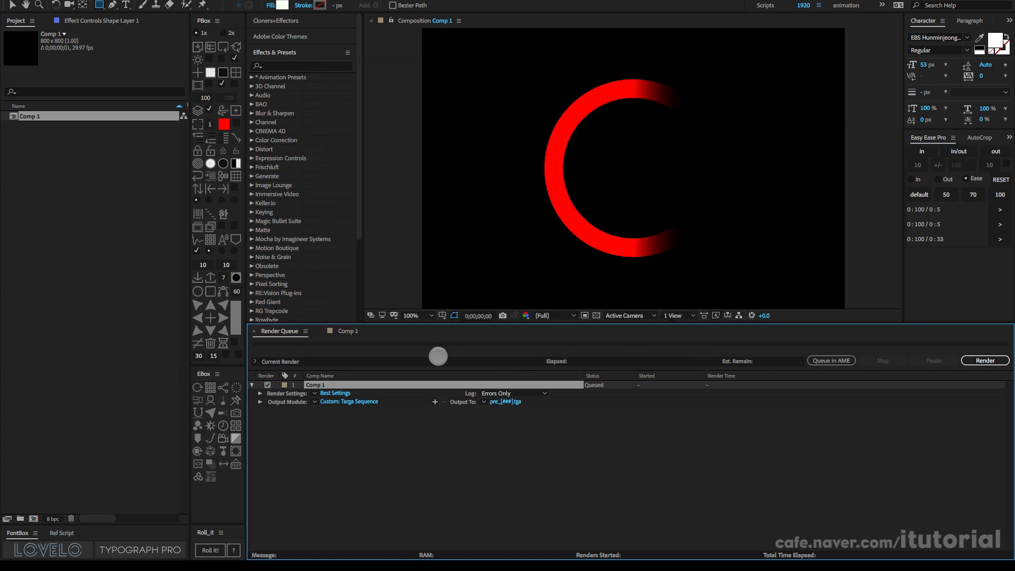
# Step: Duplicate Comp 1's output module and set the copy's color to Straight (Unmatted)
pyautogui.click(294, 402)
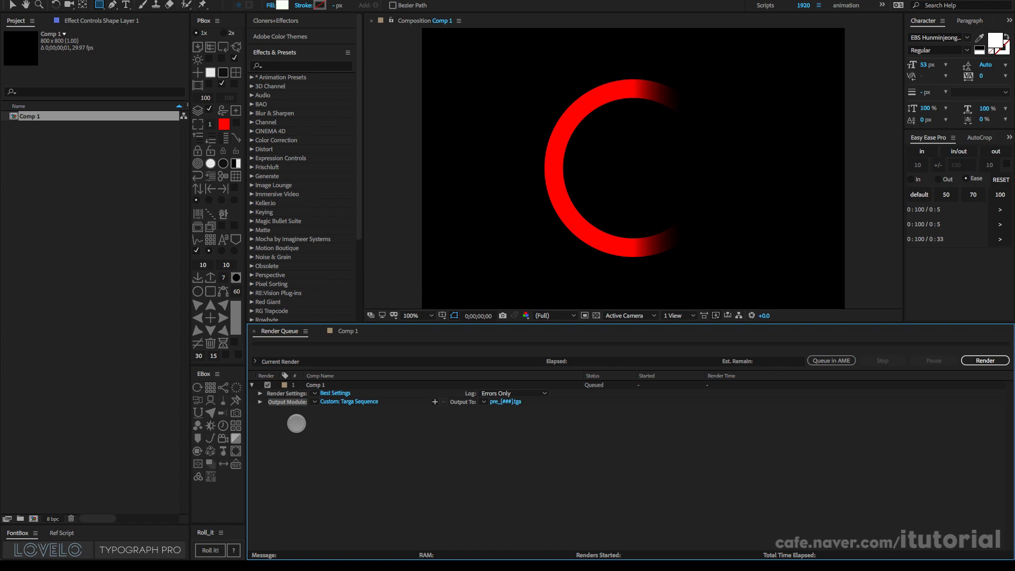
pyautogui.hotkey('ctrl', 'd')
pyautogui.click(359, 411)
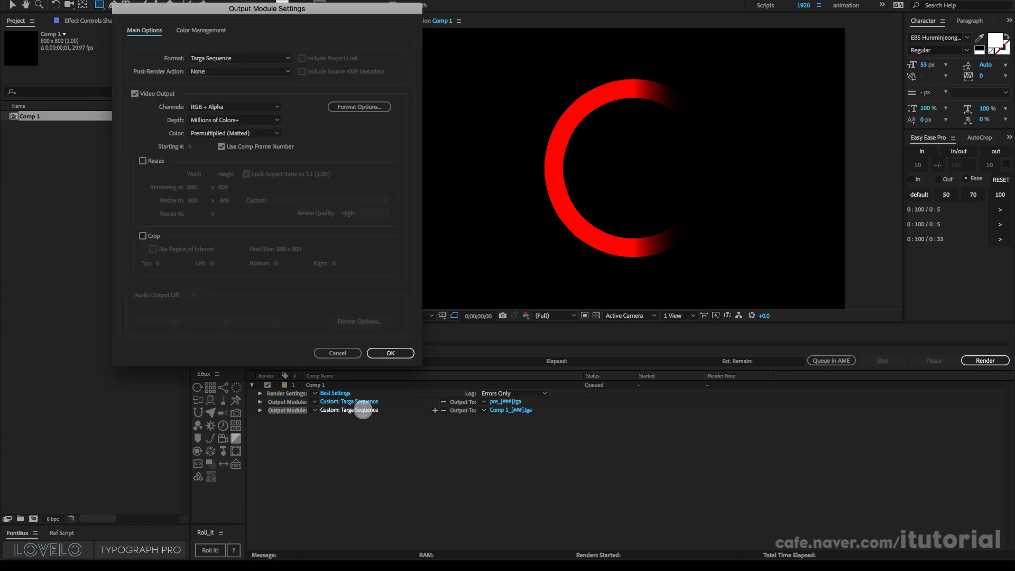
pyautogui.click(266, 133)
pyautogui.click(235, 145)
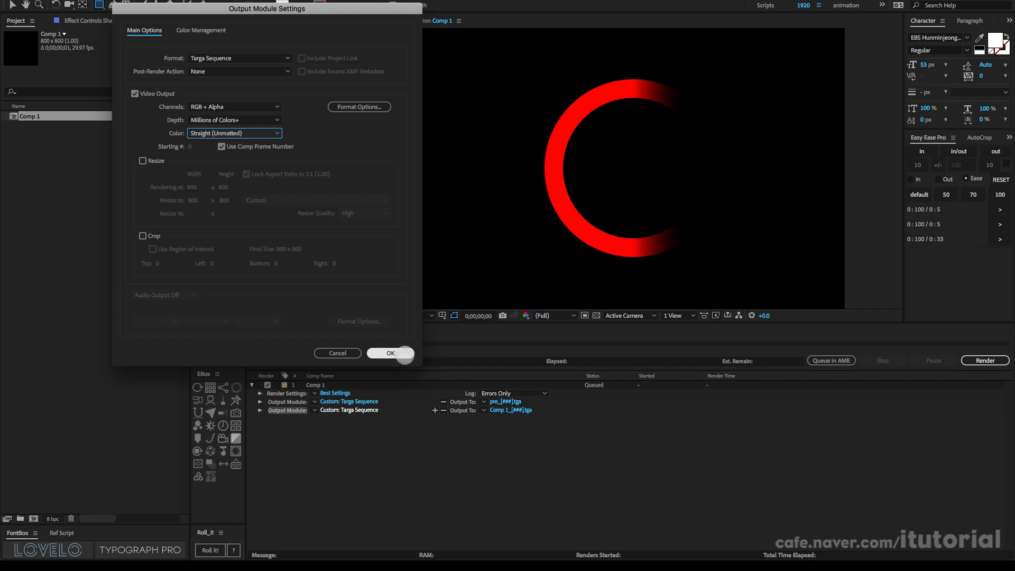
pyautogui.click(391, 353)
# Step: Name the straight-alpha output str in the Test folder and render both Targa outputs
pyautogui.click(499, 411)
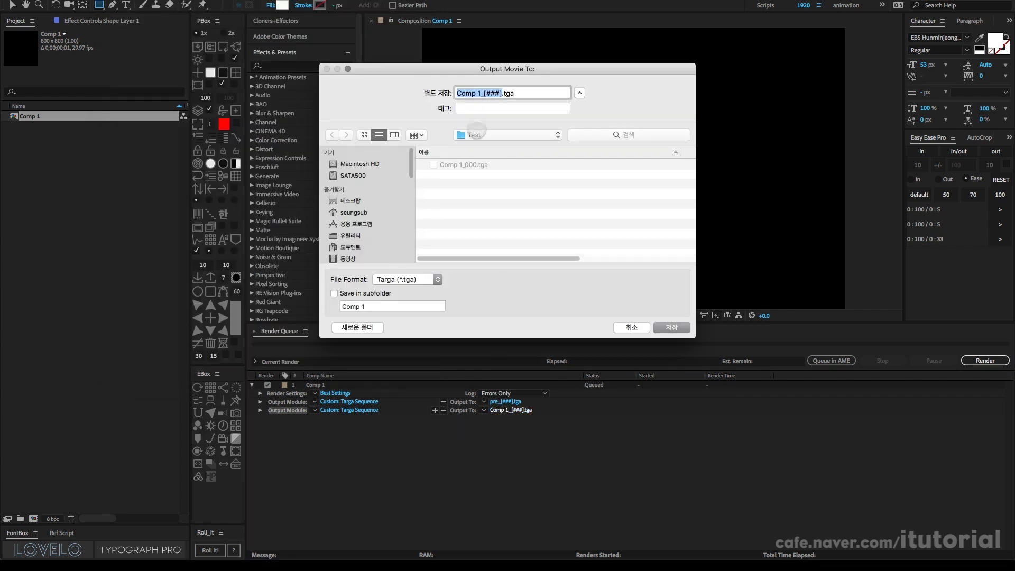
pyautogui.write('s')
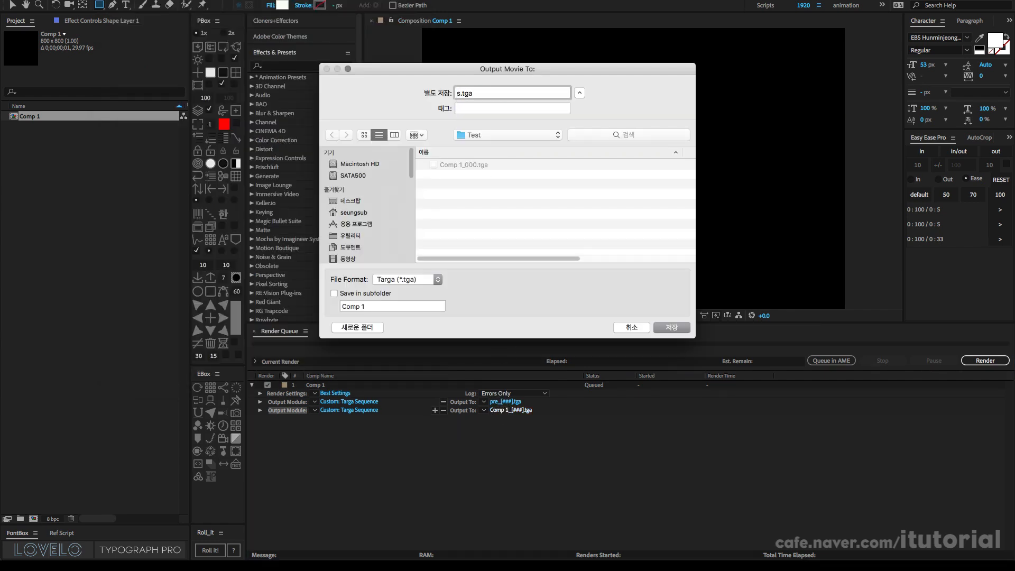
pyautogui.write('tr')
pyautogui.click(680, 327)
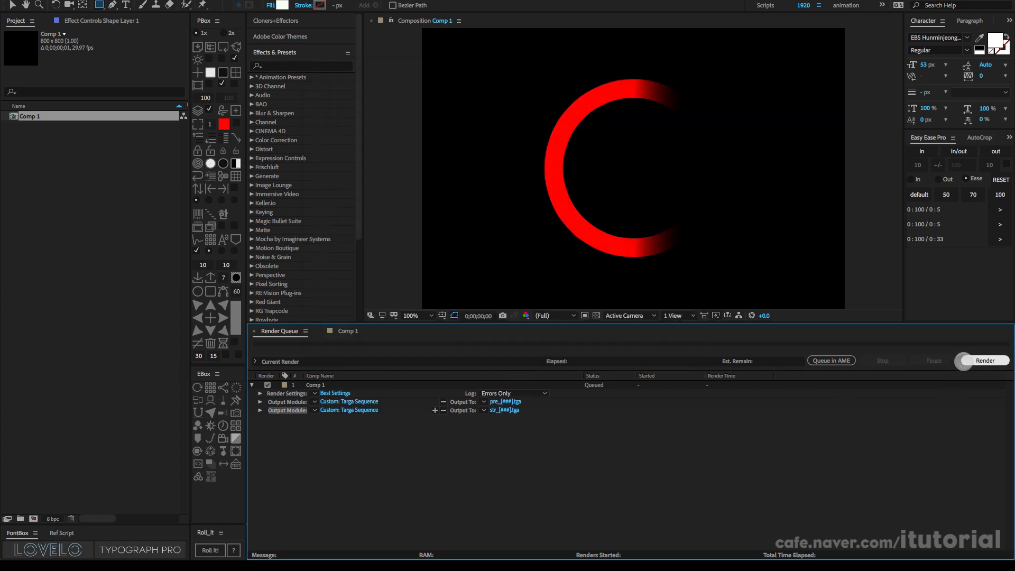
pyautogui.click(964, 362)
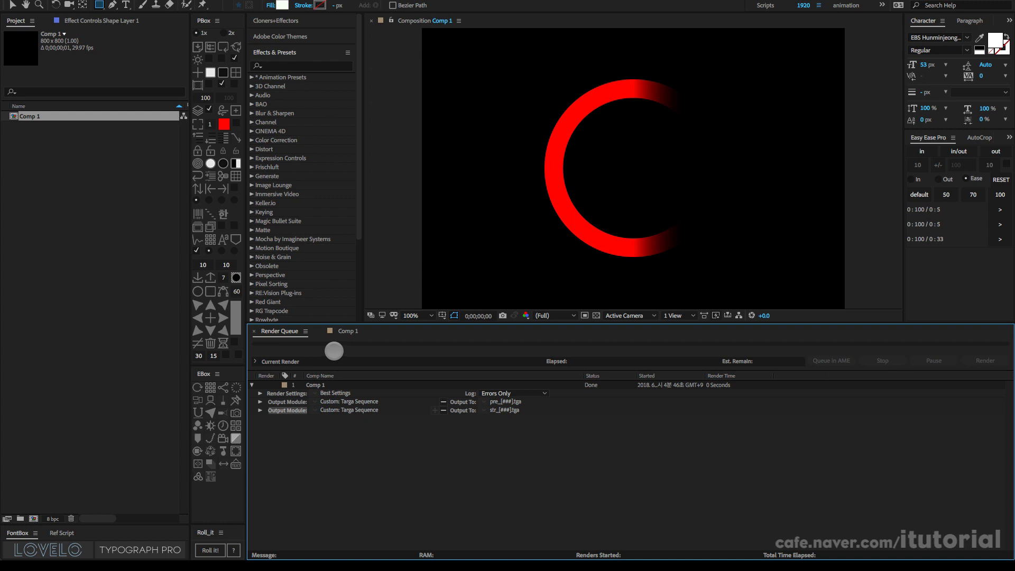
# Step: Return to the Comp 1 timeline and delete Shape Layer 1
pyautogui.click(342, 331)
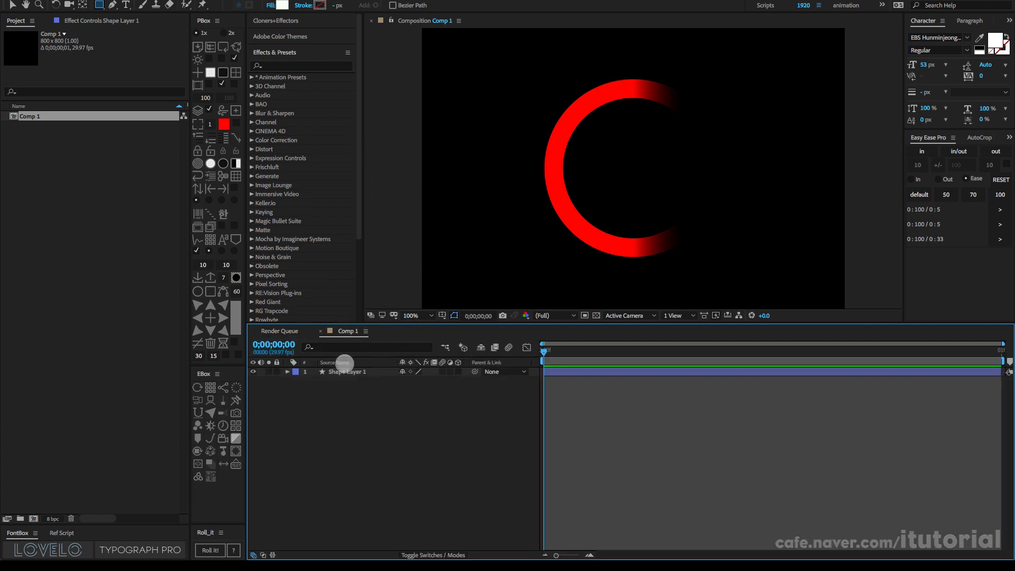
pyautogui.click(337, 372)
pyautogui.press('Delete')
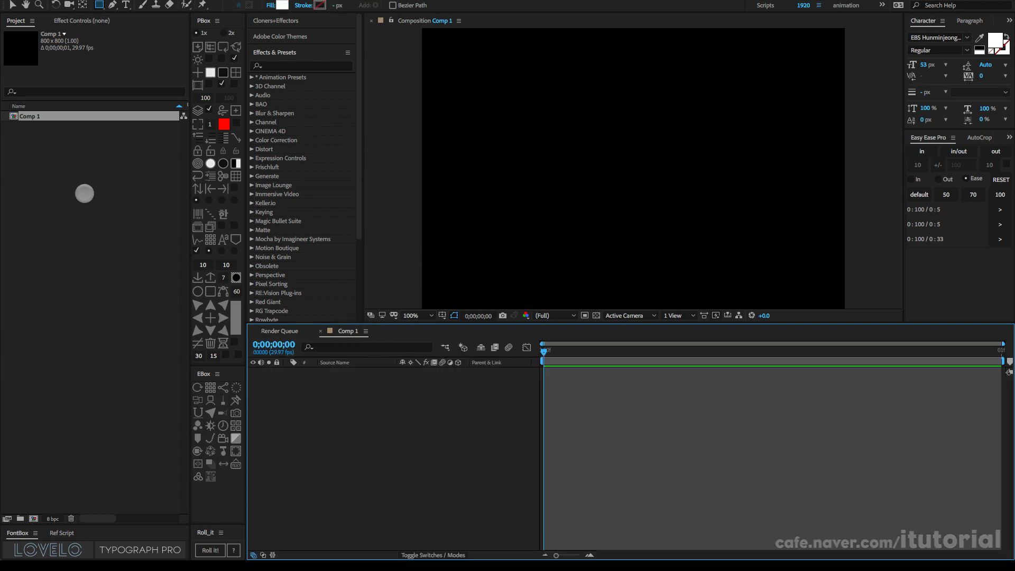
# Step: Import pre_000.tga from the Test folder, interpreting its alpha as Premultiplied - Matted With Color black
pyautogui.doubleClick(81, 170)
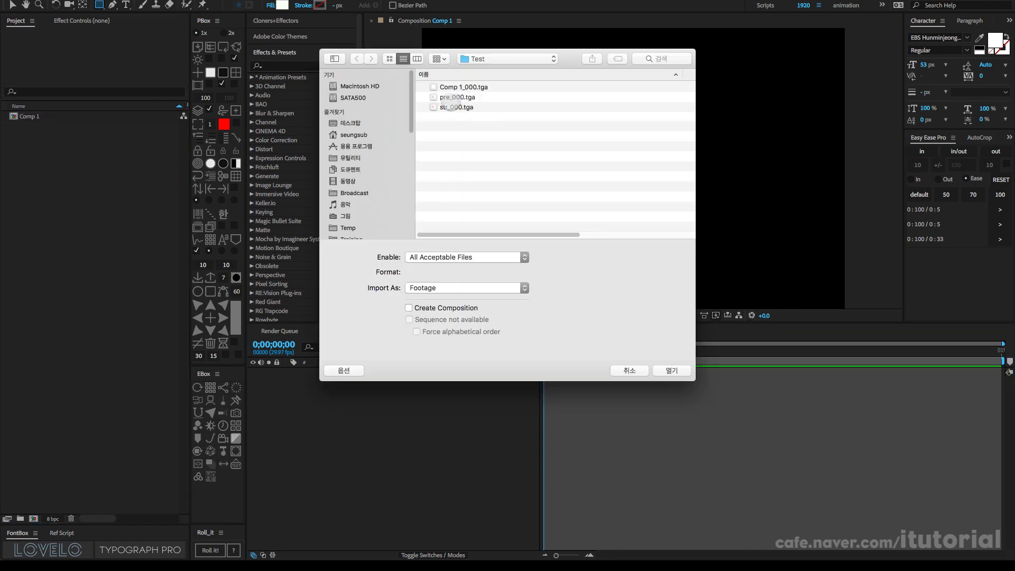
pyautogui.click(450, 97)
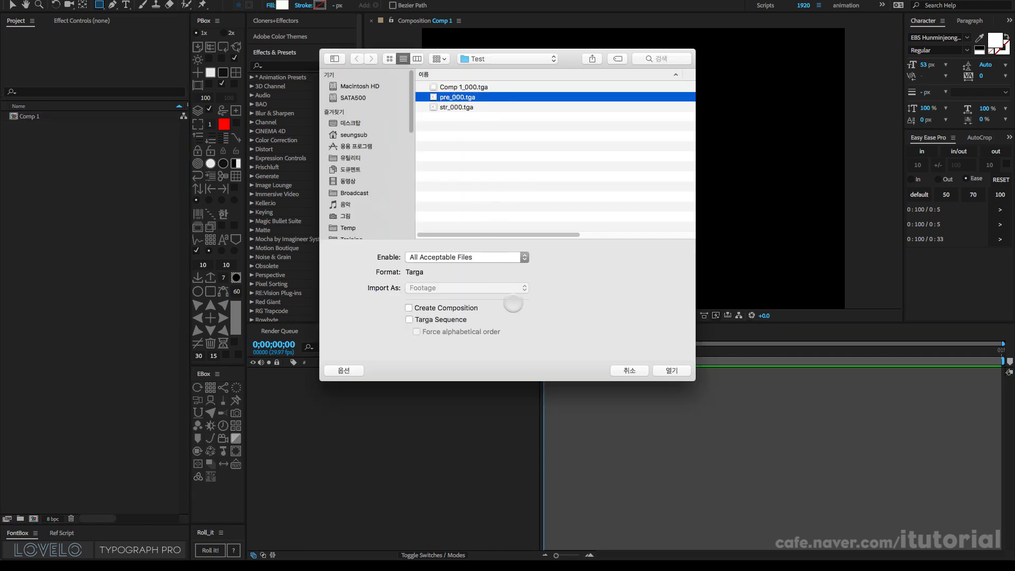
pyautogui.click(664, 370)
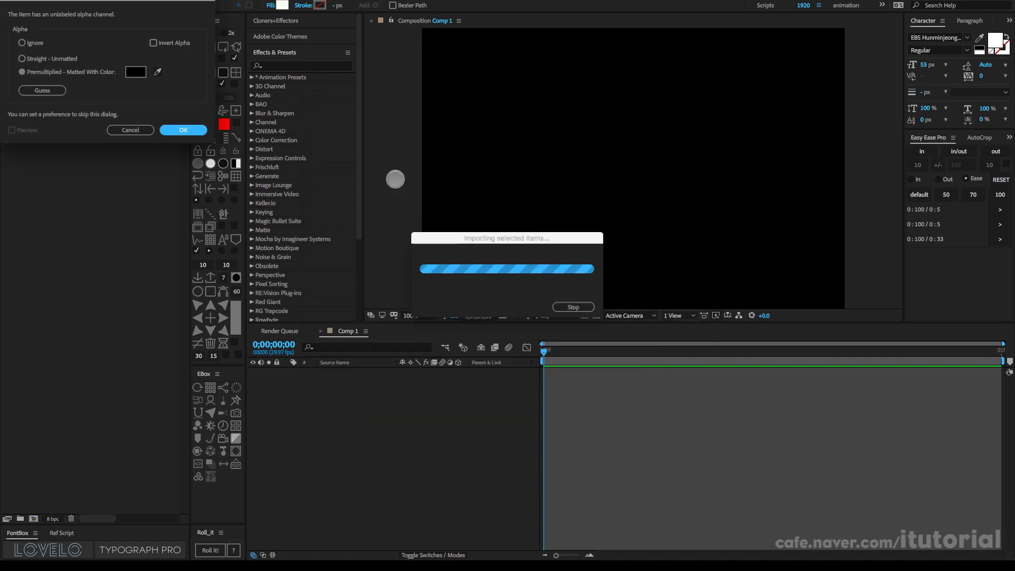
pyautogui.moveTo(365, 85); pyautogui.dragTo(367, 86)
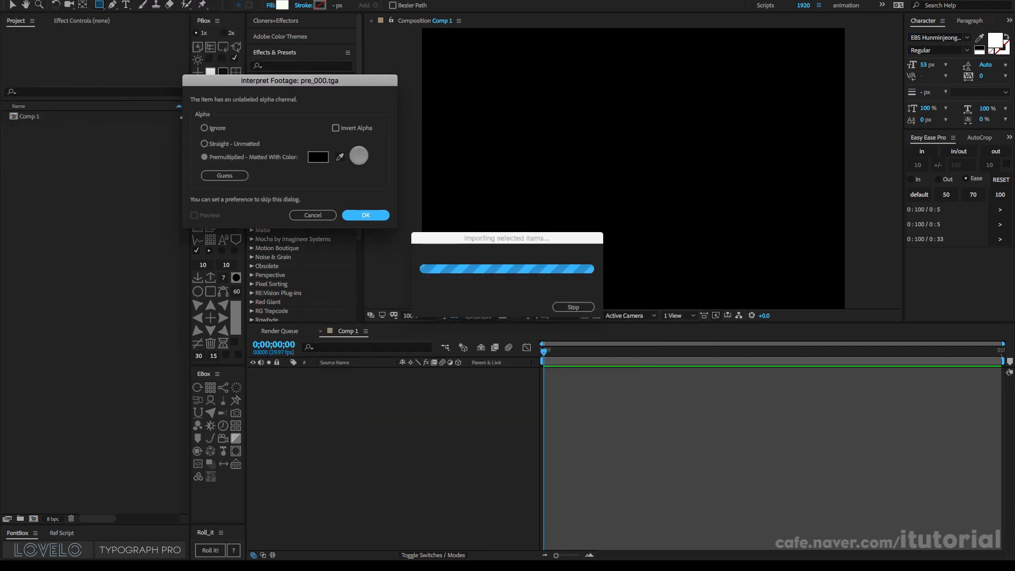
pyautogui.click(204, 143)
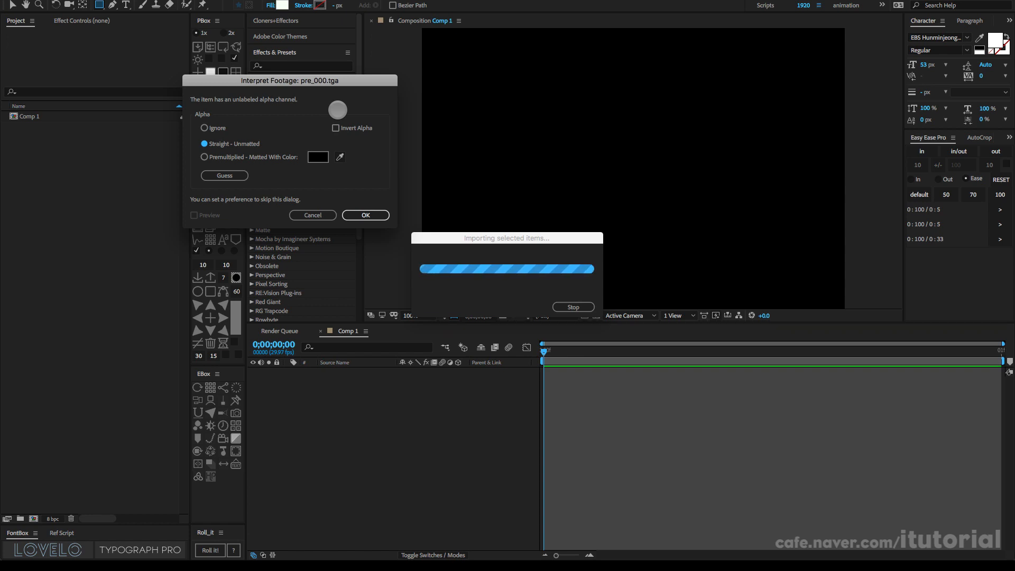
pyautogui.click(205, 157)
pyautogui.click(366, 215)
# Step: Import str_000.tga from the Test folder, interpreting its alpha as Straight - Unmatted
pyautogui.doubleClick(94, 174)
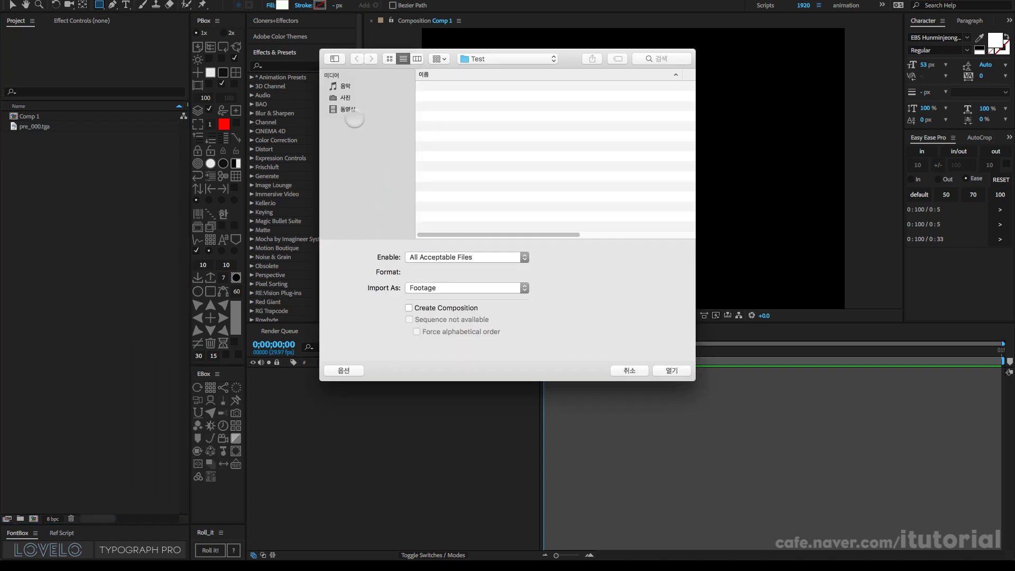
pyautogui.click(455, 107)
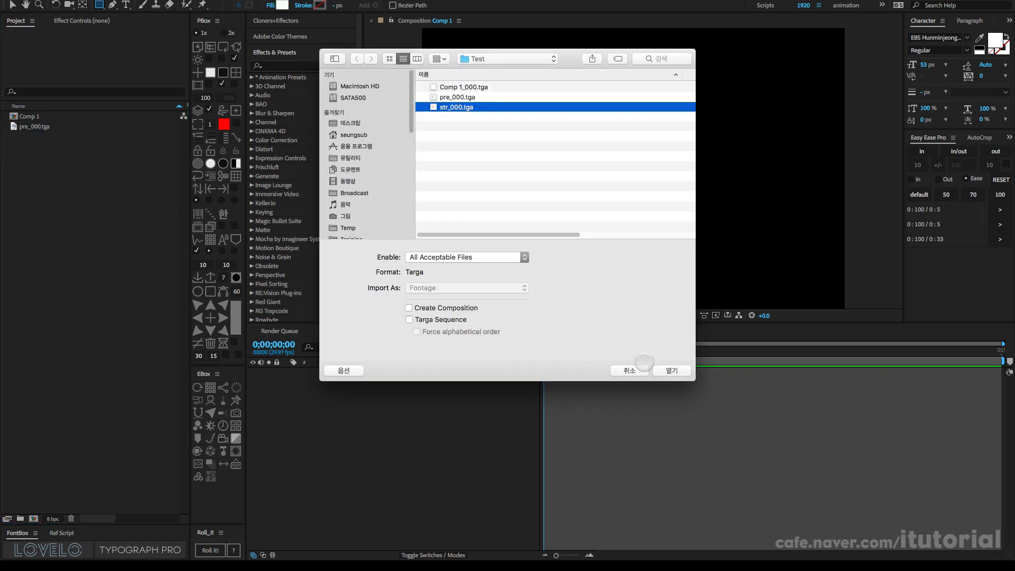
pyautogui.click(658, 371)
pyautogui.moveTo(286, 80); pyautogui.dragTo(278, 103)
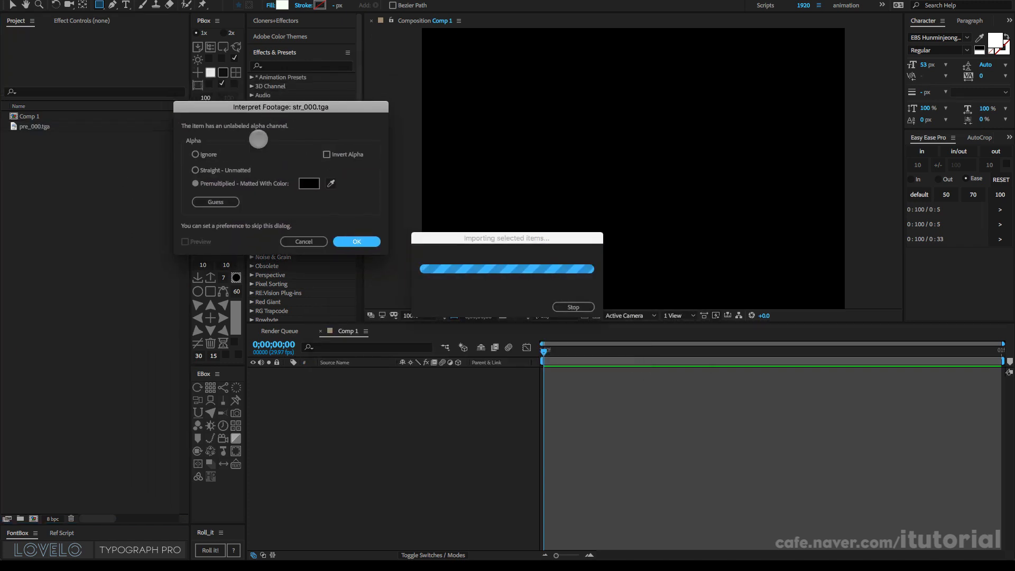
pyautogui.click(195, 170)
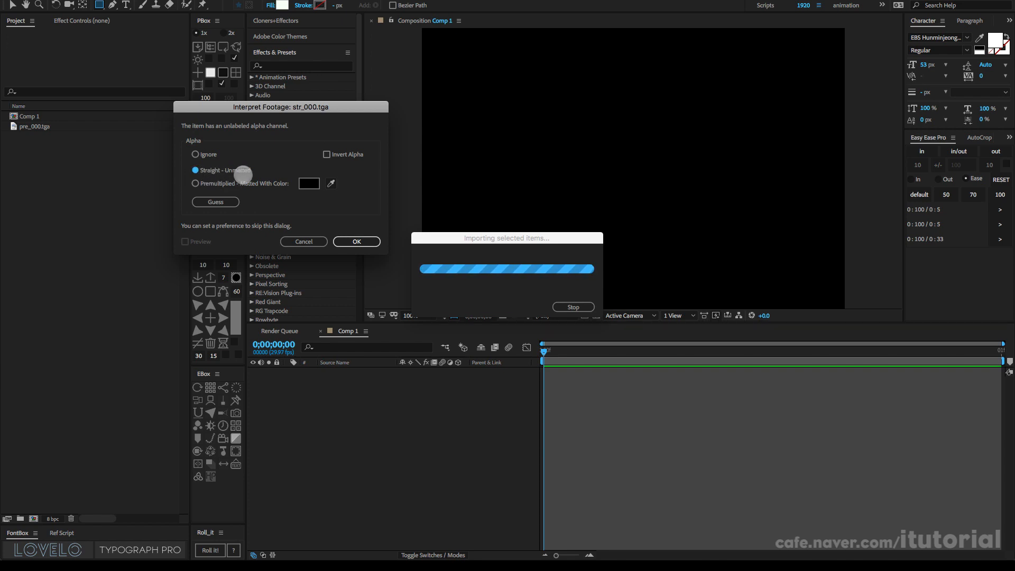
pyautogui.click(196, 183)
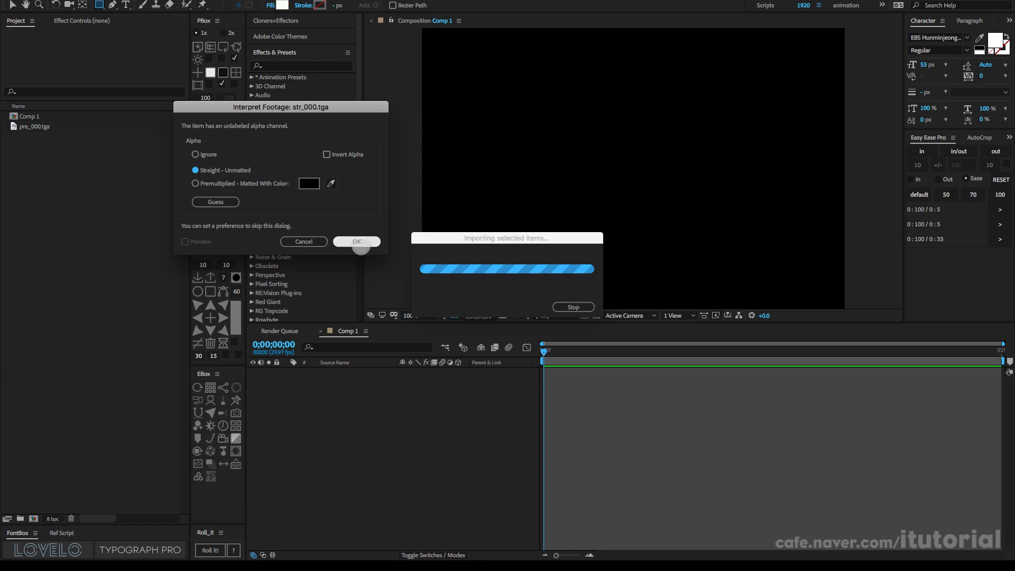
pyautogui.click(356, 241)
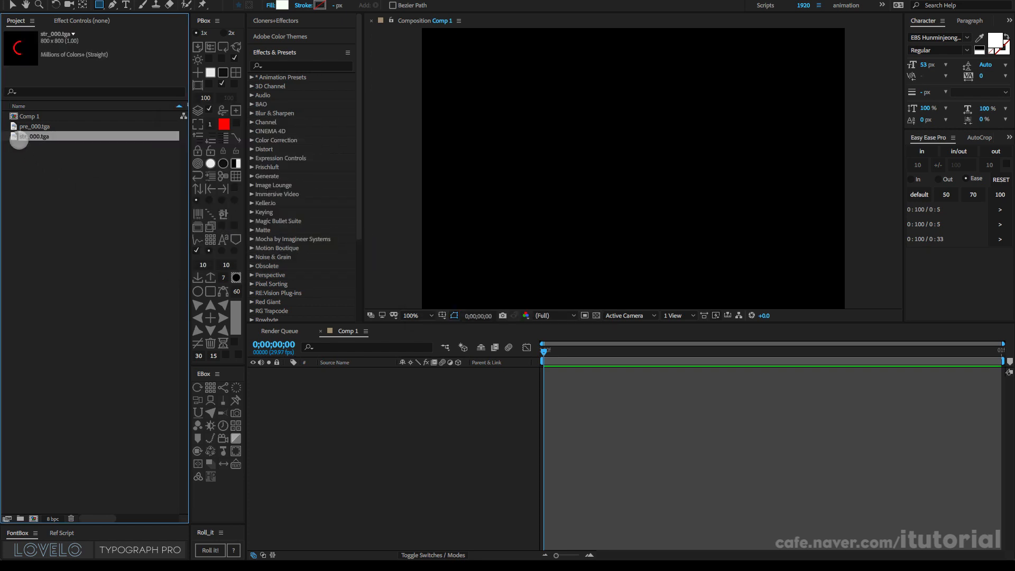
# Step: Add pre_000.tga to Comp 1 and display the transparency grid in the composition view
pyautogui.click(22, 127)
pyautogui.moveTo(15, 129); pyautogui.dragTo(342, 391)
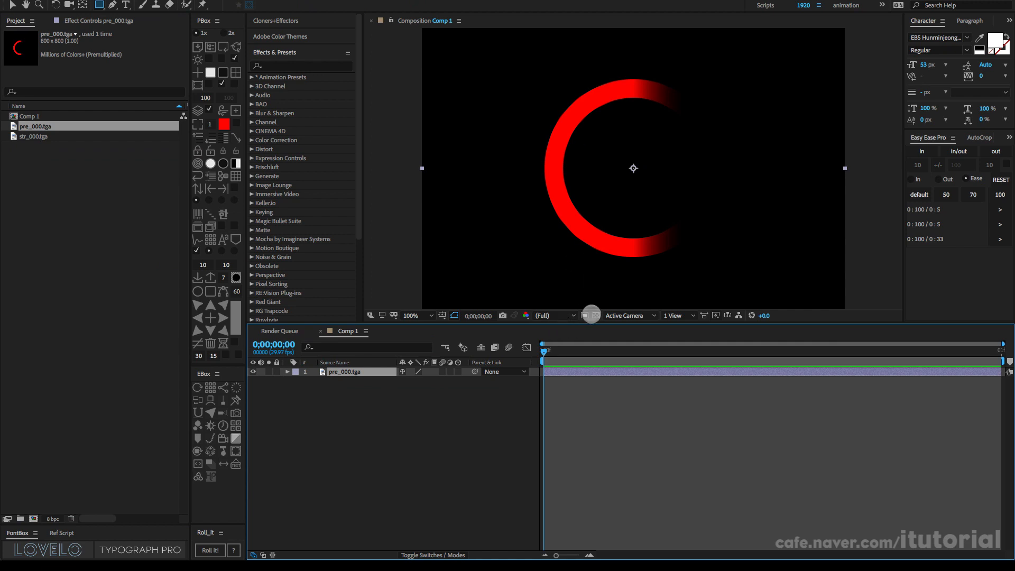
pyautogui.click(597, 315)
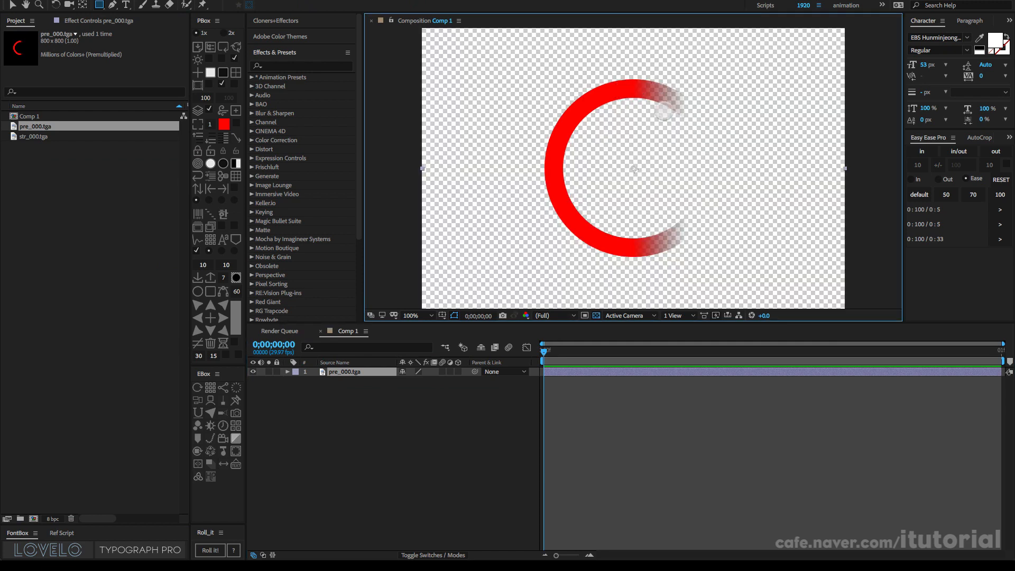
# Step: Examine the inner edge pixels of the pre_000.tga ring at 1600% magnification
pyautogui.scroll(2, 568, 118)
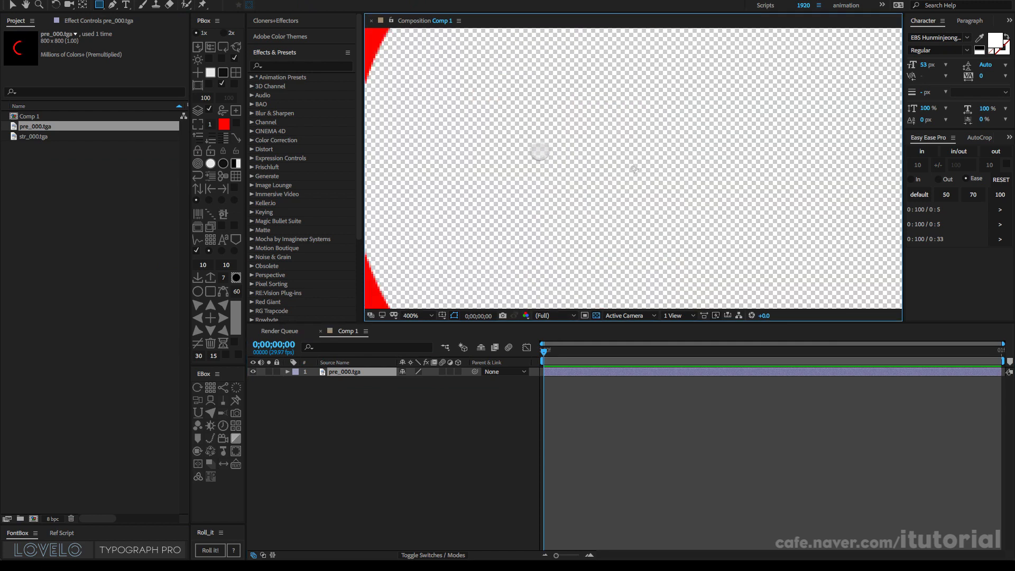
pyautogui.moveTo(483, 116); pyautogui.dragTo(646, 176)
pyautogui.scroll(1, 554, 148)
pyautogui.moveTo(485, 98); pyautogui.dragTo(545, 194, button='middle')
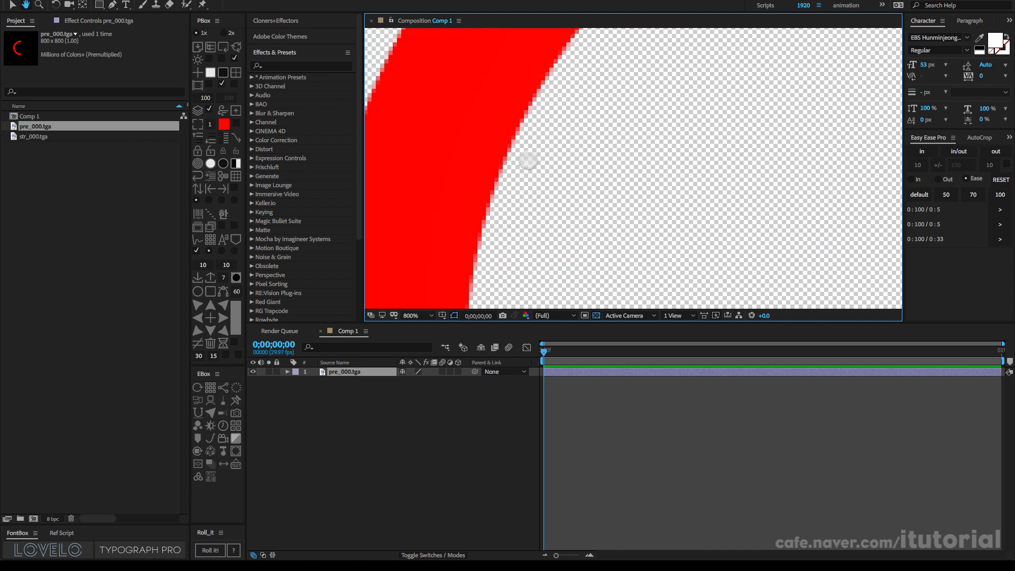
pyautogui.scroll(1, 514, 141)
pyautogui.moveTo(469, 118); pyautogui.dragTo(603, 194, button='middle')
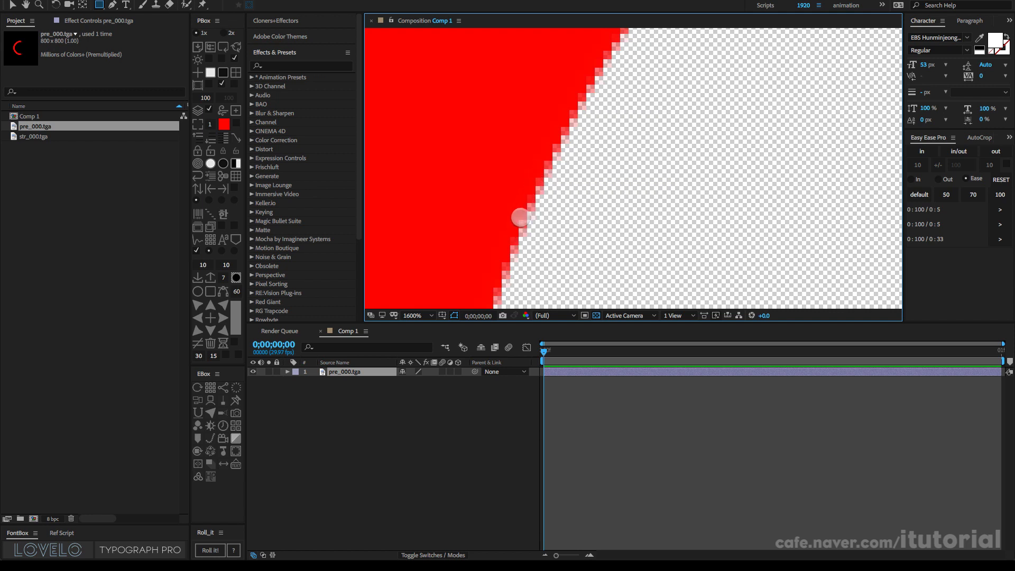
# Step: Hide the pre_000.tga layer and add str_000.tga above it in Comp 1
pyautogui.click(332, 389)
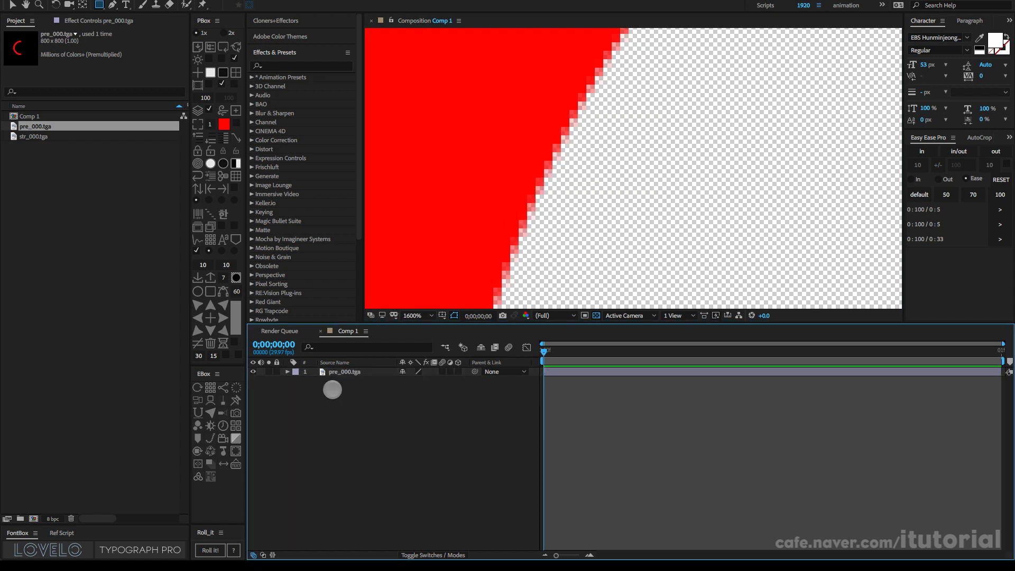
pyautogui.click(333, 372)
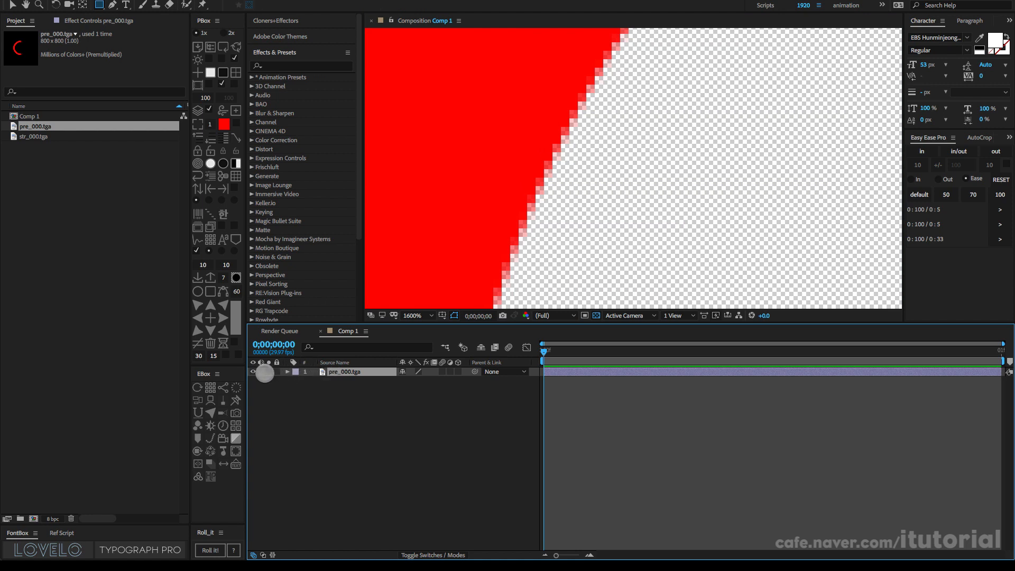
pyautogui.click(254, 372)
pyautogui.moveTo(31, 134); pyautogui.dragTo(320, 372)
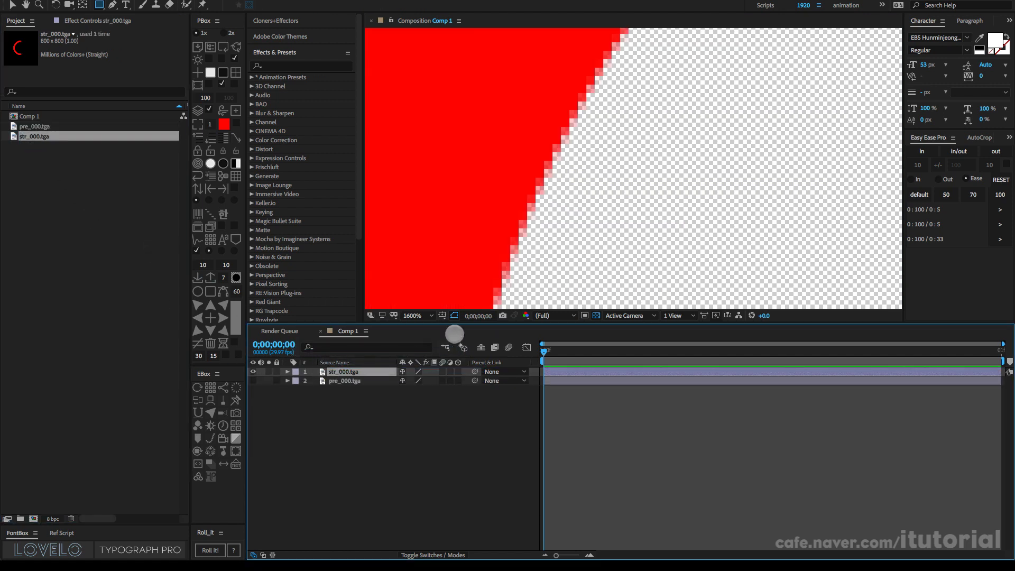
# Step: Compare the ring's faded end at 200% by switching the str_000.tga and pre_000.tga layers on and off in turn
pyautogui.scroll(-1, 620, 169)
pyautogui.scroll(-2, 619, 169)
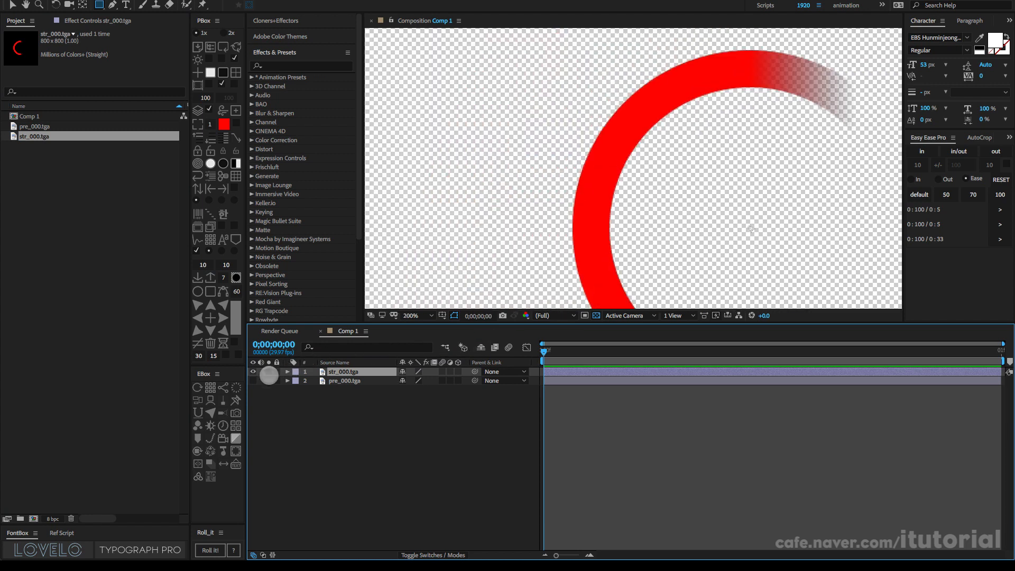
pyautogui.click(253, 372)
pyautogui.click(253, 372)
pyautogui.click(252, 373)
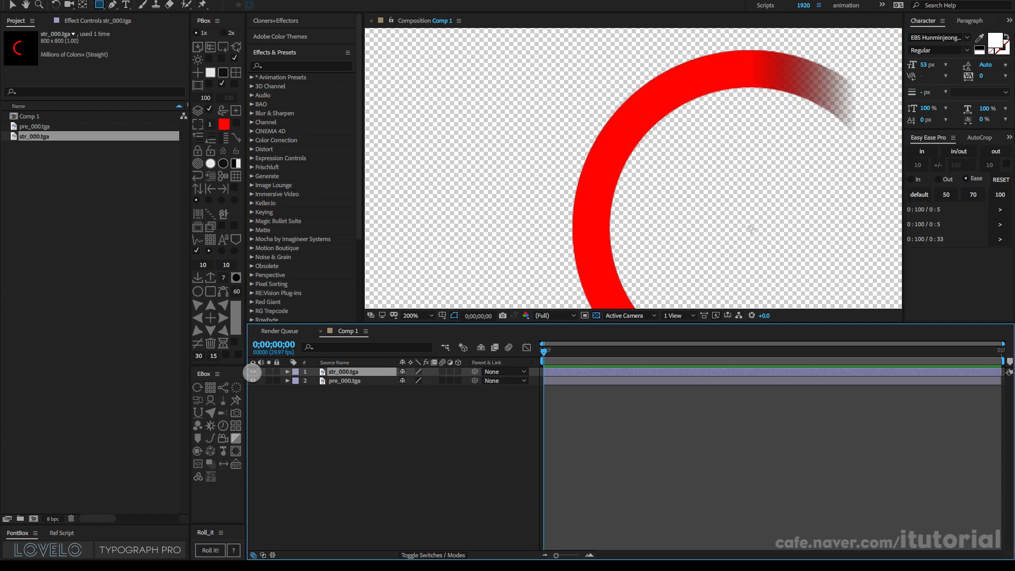
pyautogui.click(252, 381)
pyautogui.click(252, 381)
pyautogui.click(253, 381)
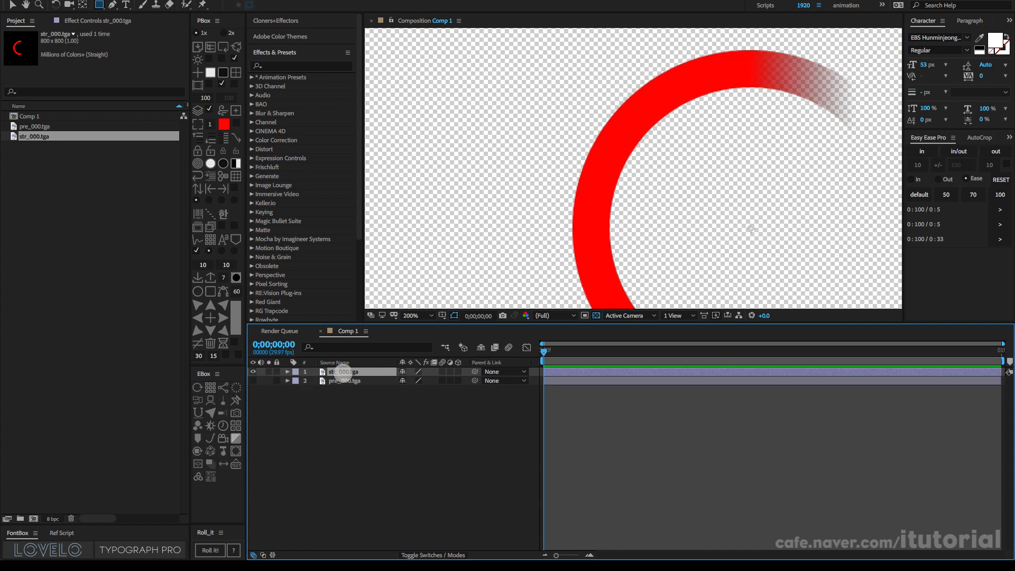
# Step: Examine the inner edge pixels of the str_000.tga ring at 3200% magnification
pyautogui.scroll(2, 657, 119)
pyautogui.scroll(1, 655, 118)
pyautogui.scroll(1, 544, 164)
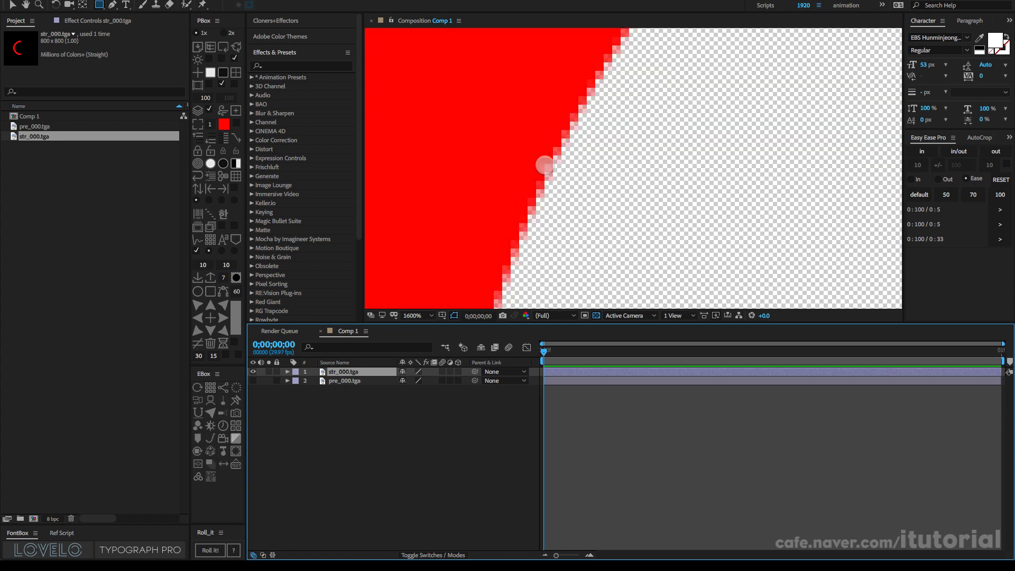
pyautogui.scroll(1, 514, 163)
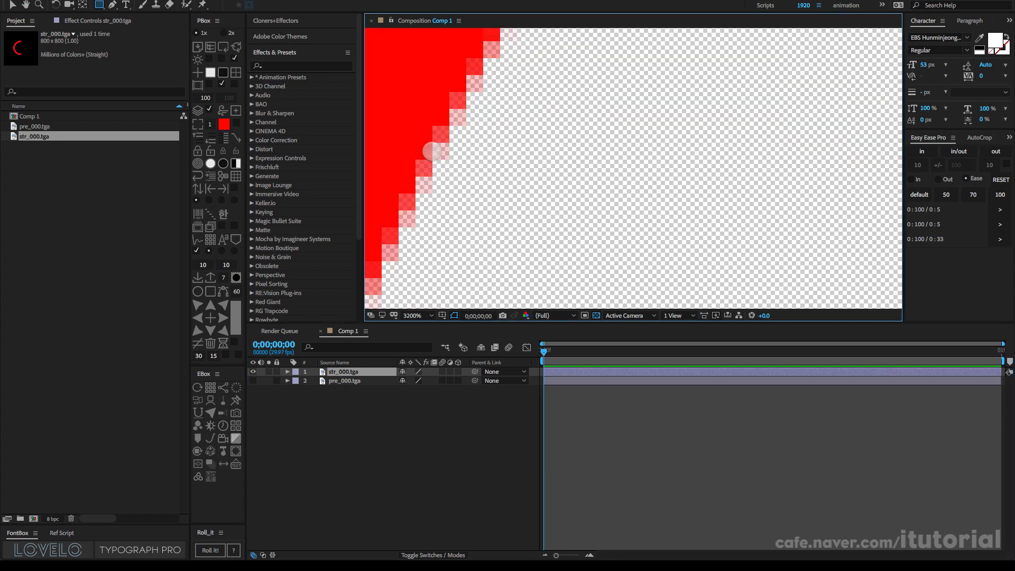
pyautogui.moveTo(477, 144); pyautogui.dragTo(621, 170)
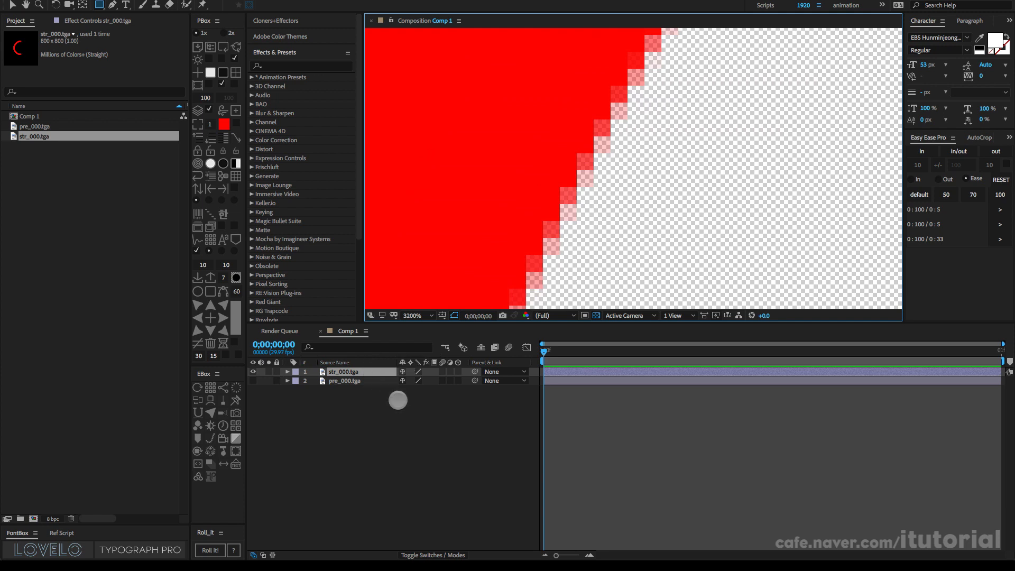
pyautogui.click(359, 394)
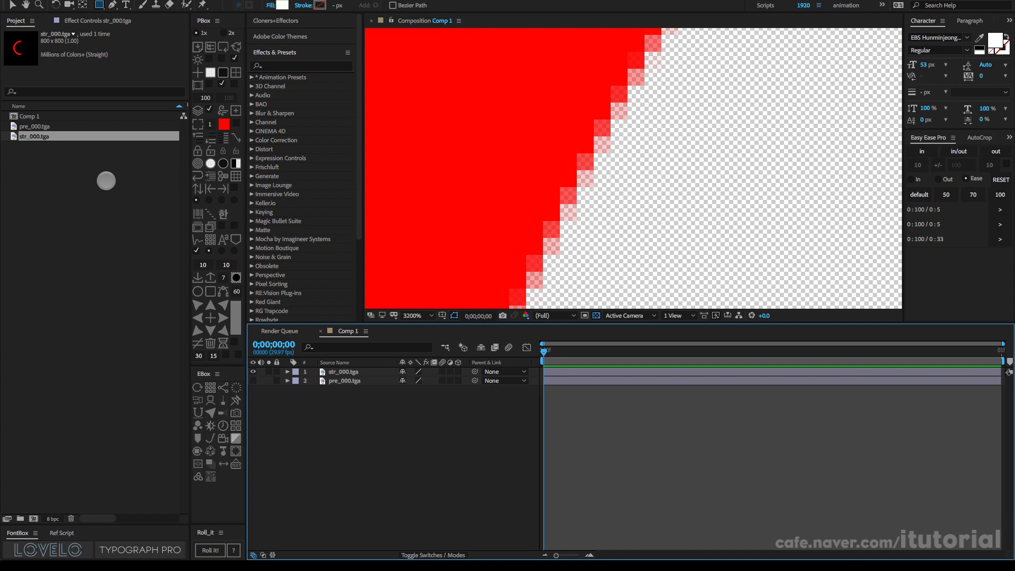
# Step: Set the alpha interpretation of the pre_000.tga footage to Ignore
pyautogui.click(39, 127)
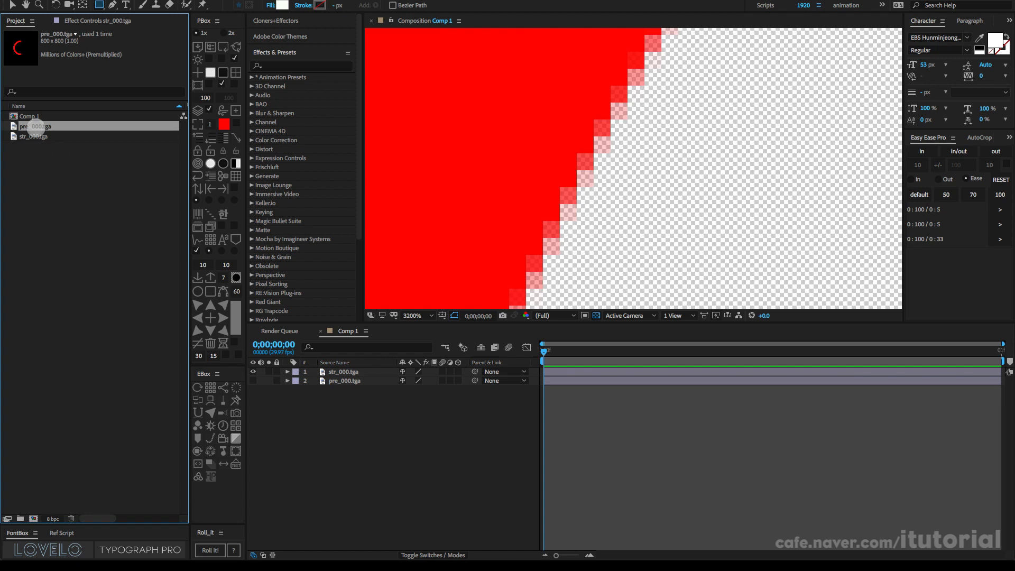
pyautogui.rightClick(36, 127)
pyautogui.moveTo(132, 197)
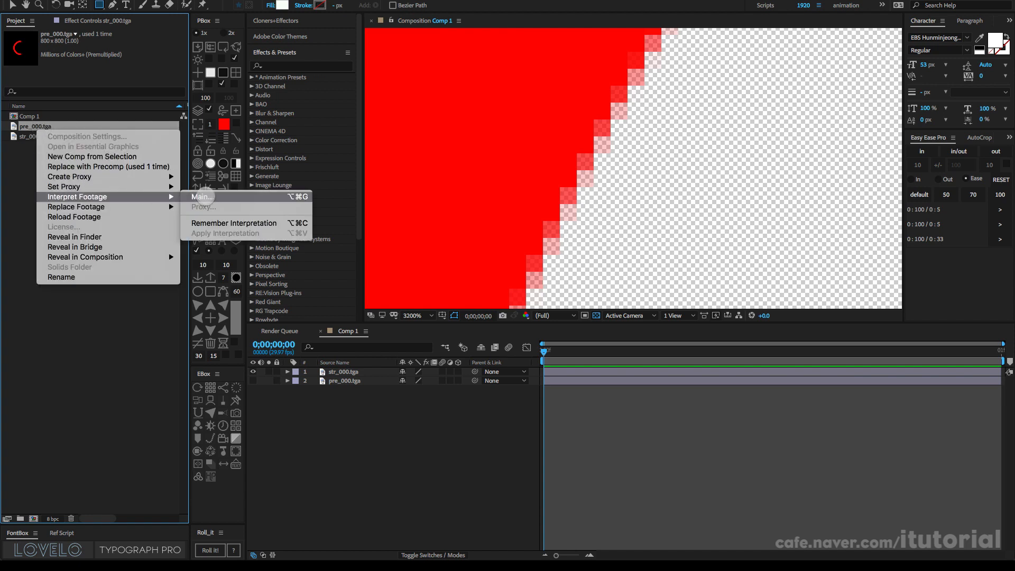
pyautogui.click(217, 197)
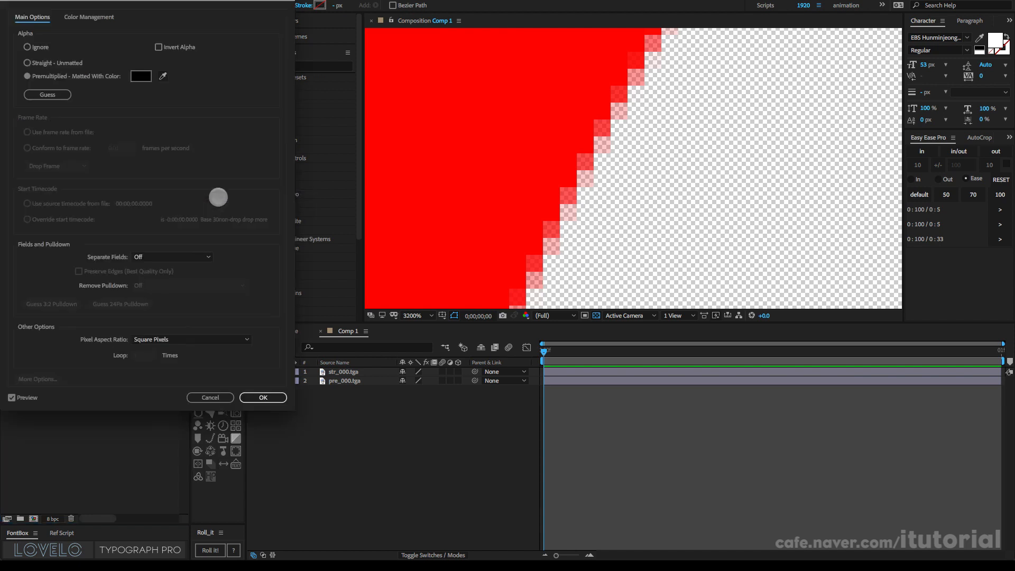
pyautogui.click(27, 47)
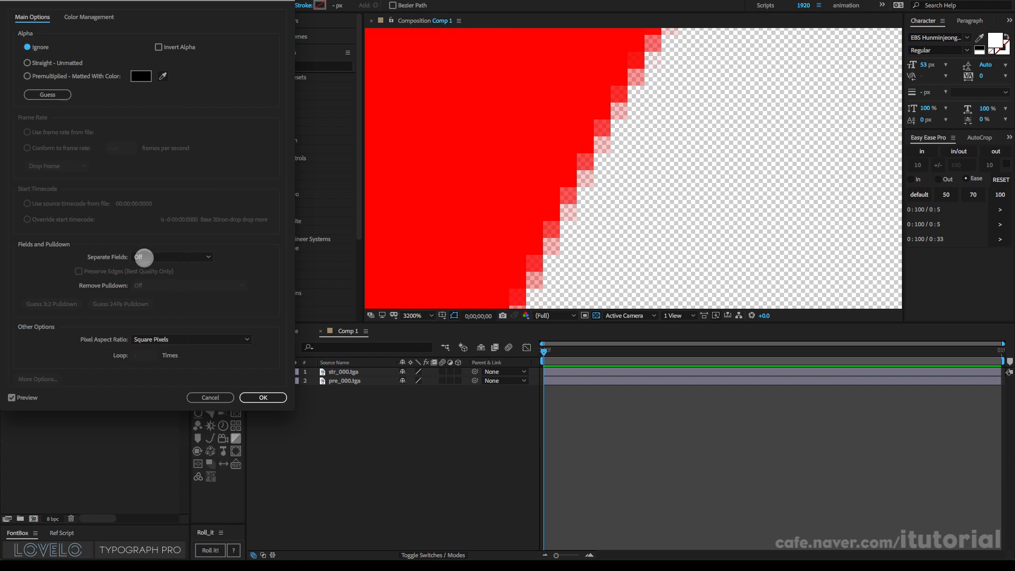
pyautogui.click(263, 398)
# Step: Set the alpha interpretation of the str_000.tga footage to Ignore
pyautogui.click(35, 136)
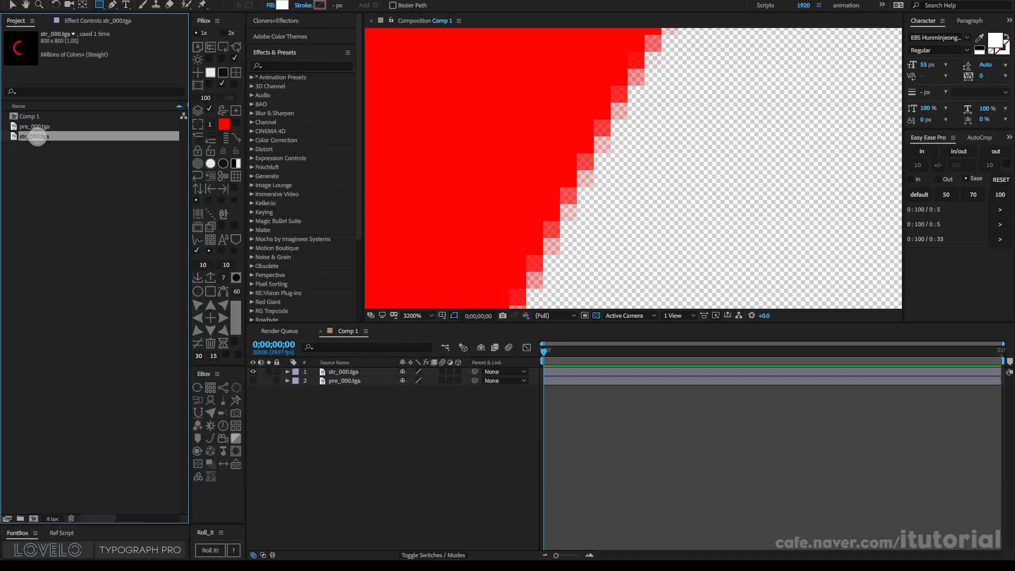
pyautogui.rightClick(37, 136)
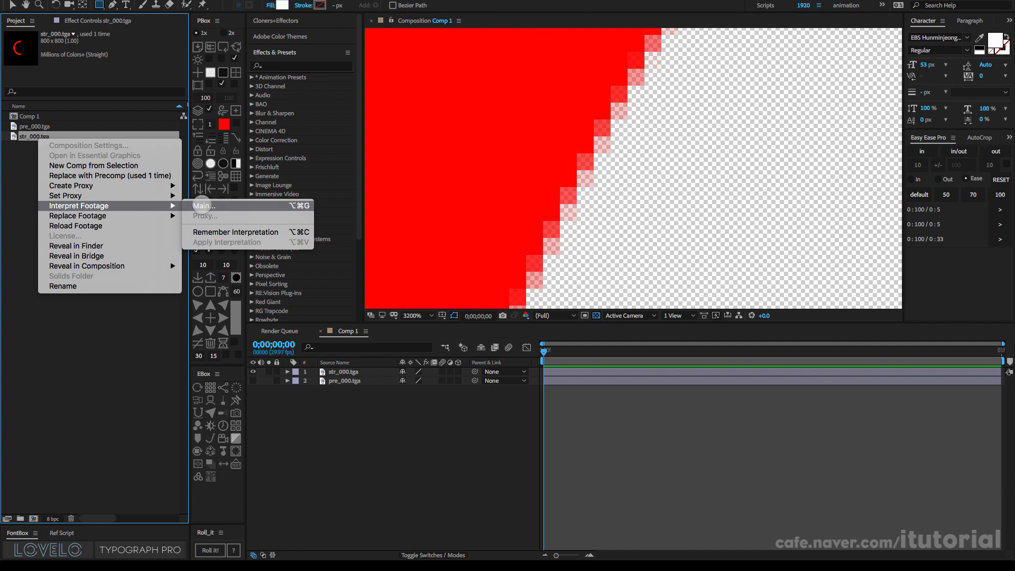
pyautogui.click(202, 206)
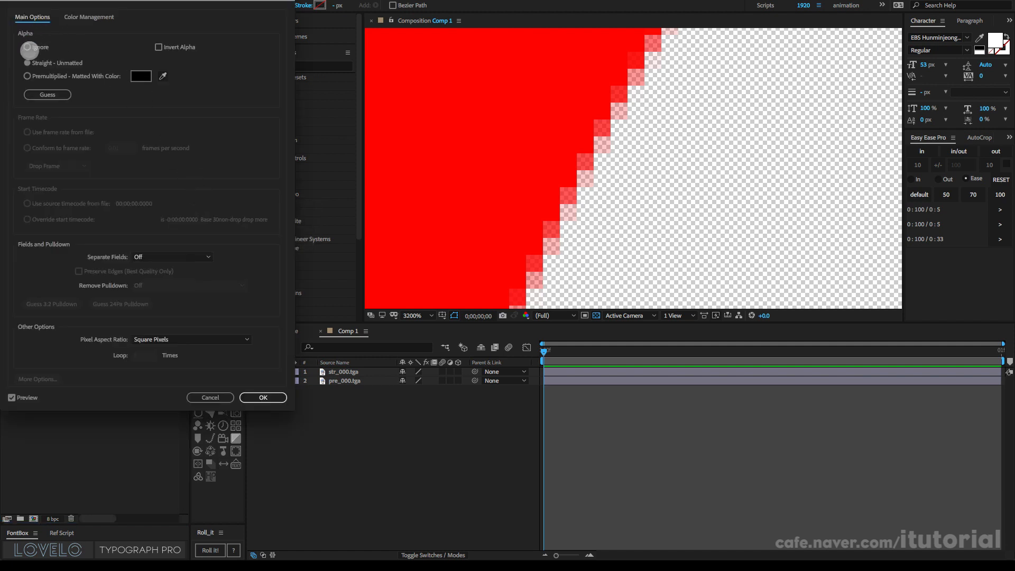
pyautogui.click(31, 44)
pyautogui.click(261, 397)
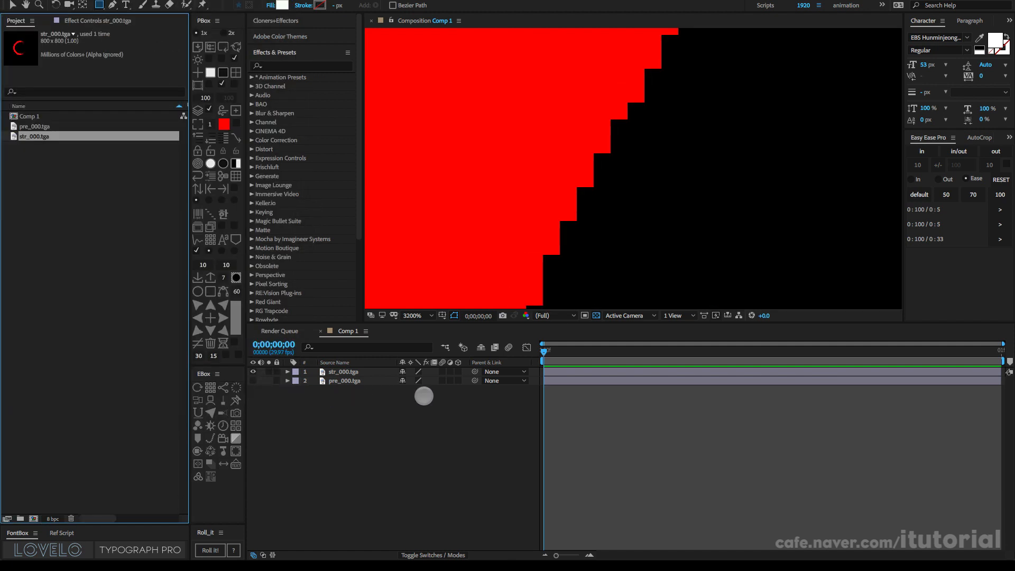
# Step: Hide the str_000.tga layer and show the pre_000.tga layer in Comp 1 to view its edge pixels
pyautogui.click(354, 371)
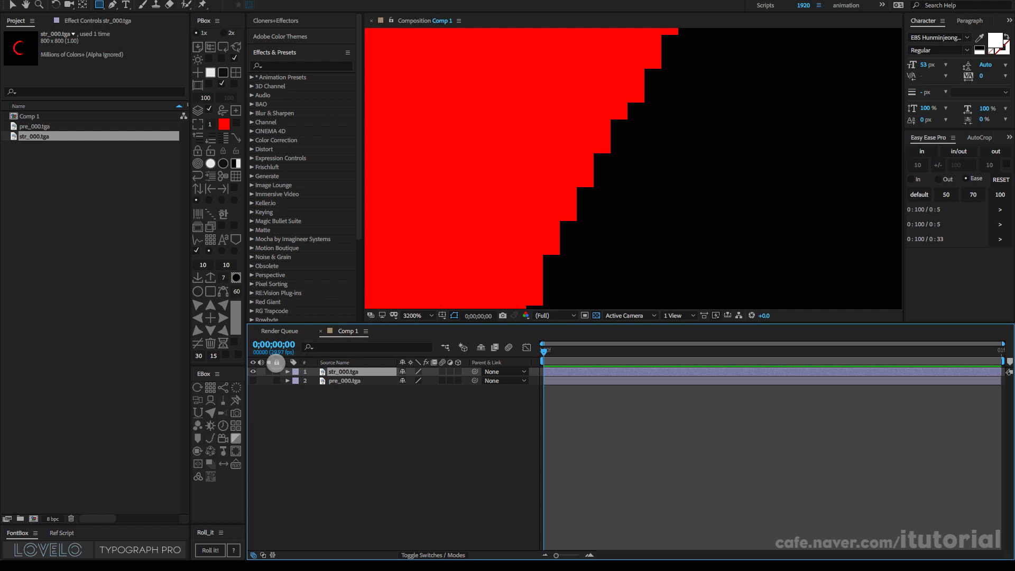
pyautogui.click(254, 373)
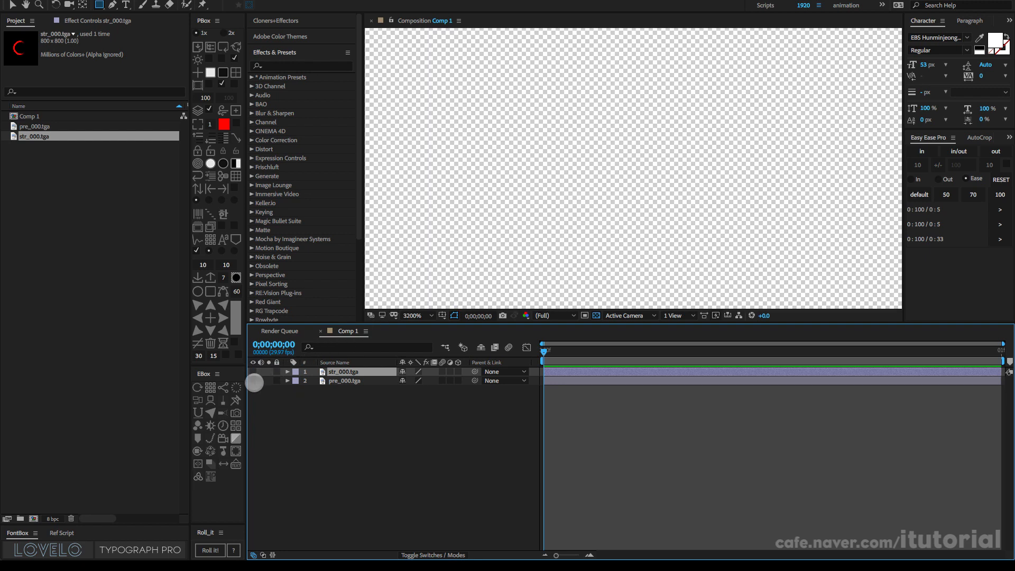
pyautogui.click(253, 380)
pyautogui.click(336, 381)
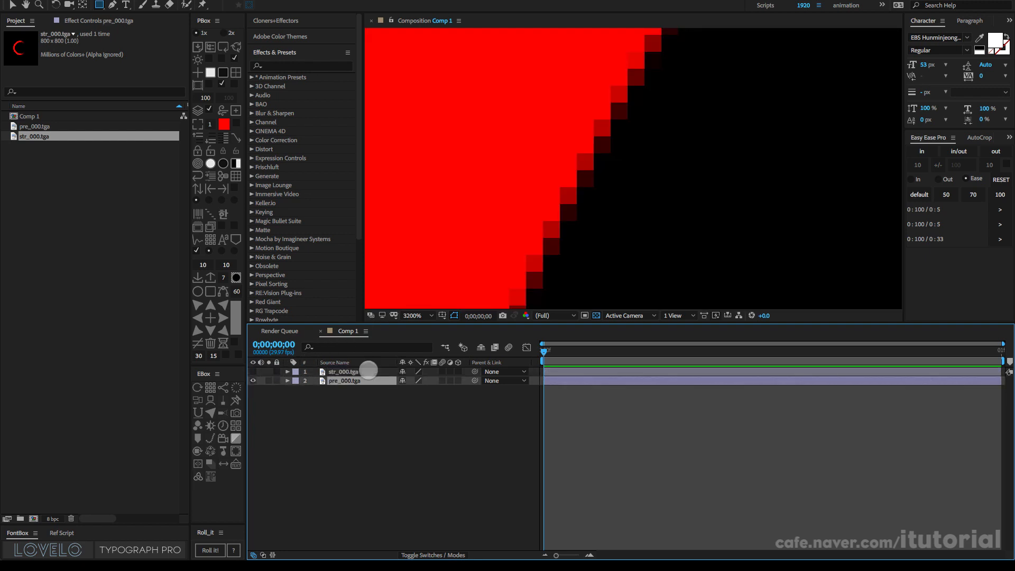
pyautogui.click(596, 315)
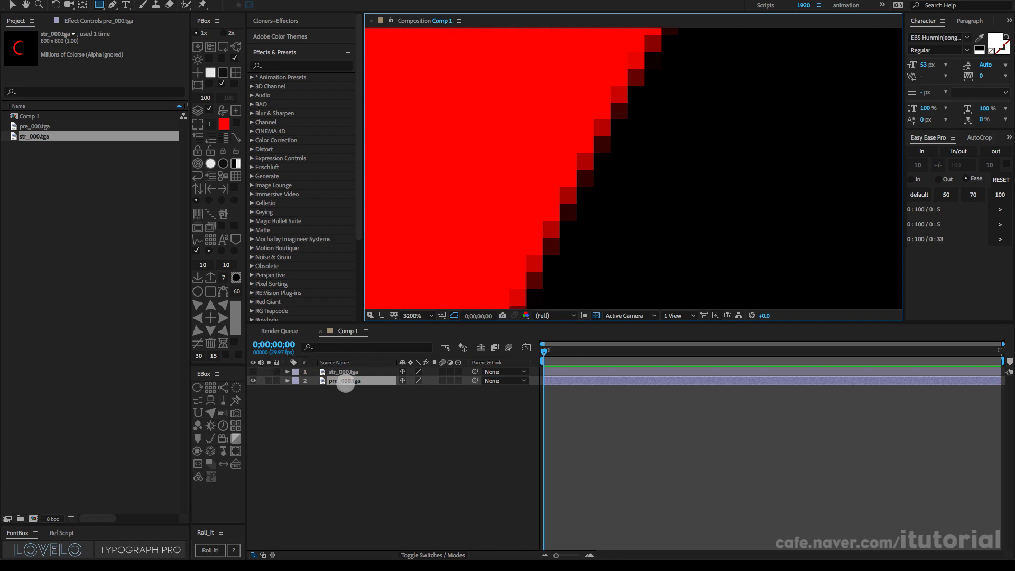
# Step: Reopen the footage interpretation of pre_000.tga and set its alpha to Premultiplied - Matted With Color
pyautogui.click(343, 382)
pyautogui.click(34, 155)
pyautogui.click(29, 127)
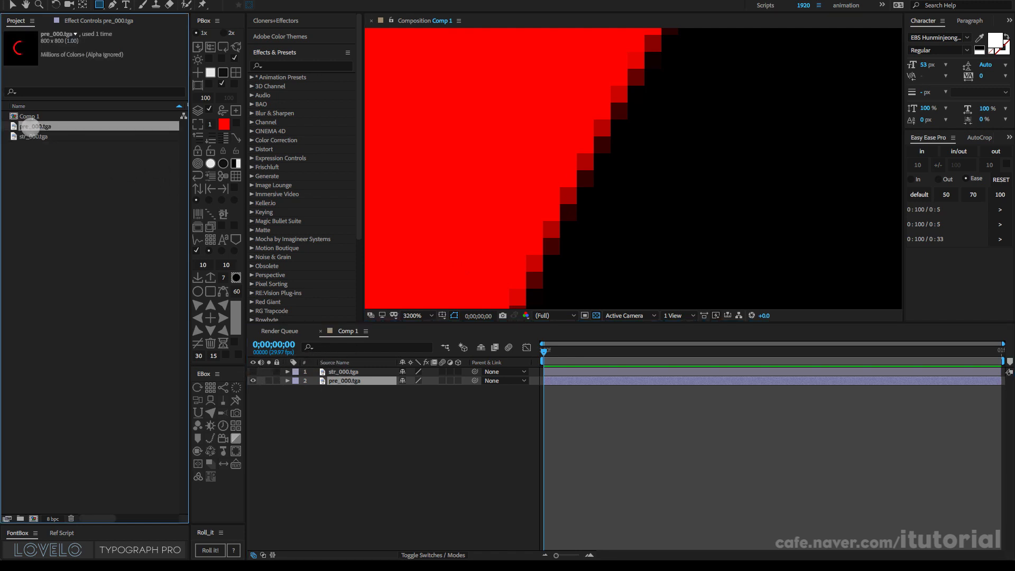
pyautogui.rightClick(31, 128)
pyautogui.moveTo(129, 198)
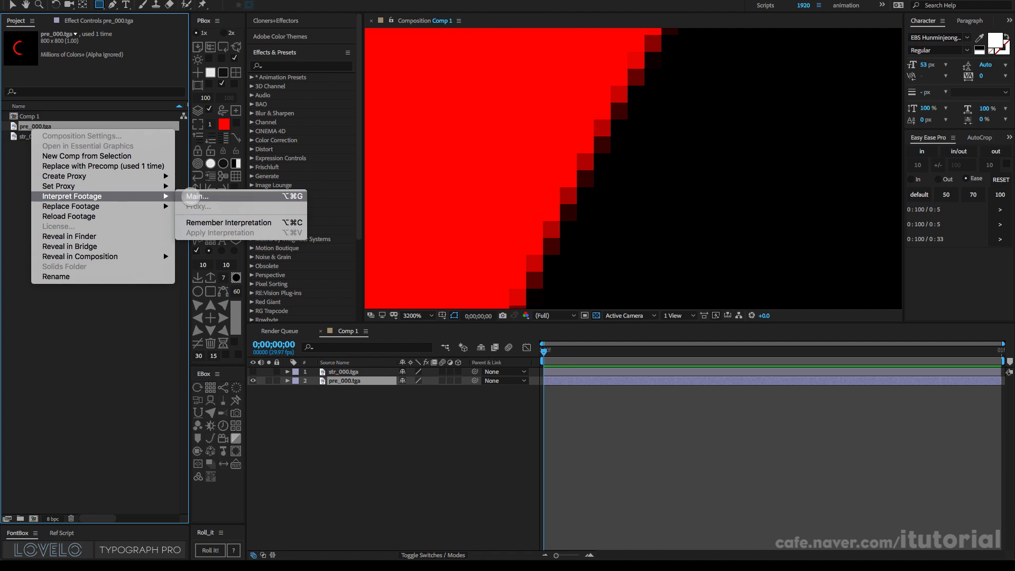
pyautogui.click(200, 197)
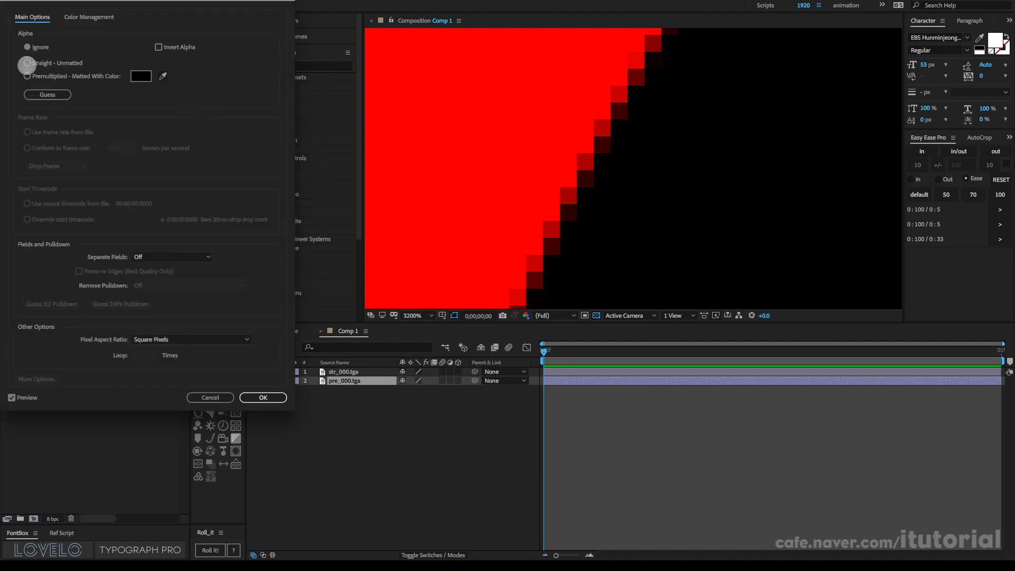
pyautogui.click(32, 77)
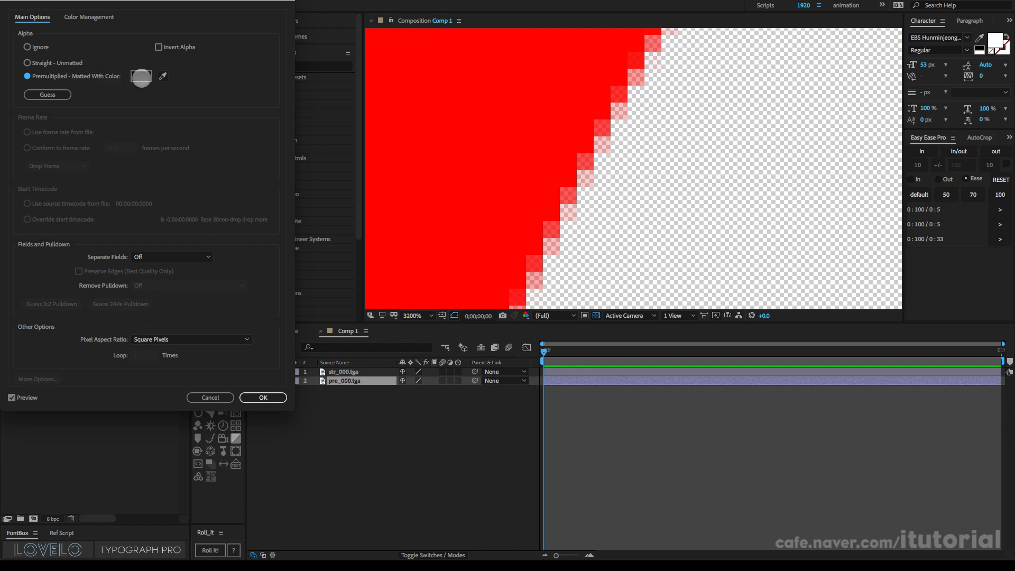
# Step: Change the premultiply matte color of pre_000.tga to grey 939292 and apply the interpretation
pyautogui.click(141, 77)
pyautogui.moveTo(150, 4); pyautogui.dragTo(346, 82)
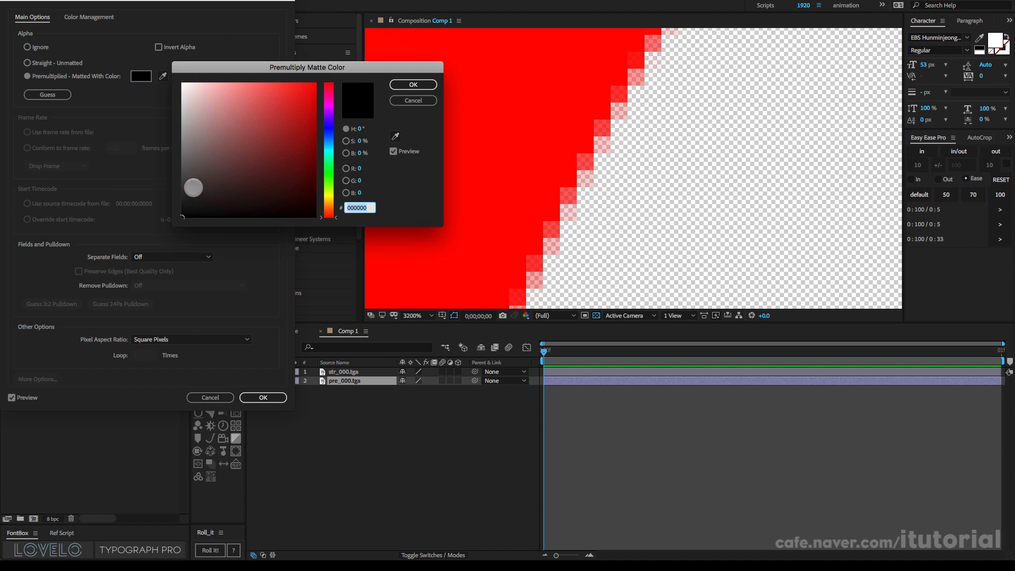
pyautogui.moveTo(182, 185); pyautogui.dragTo(182, 141)
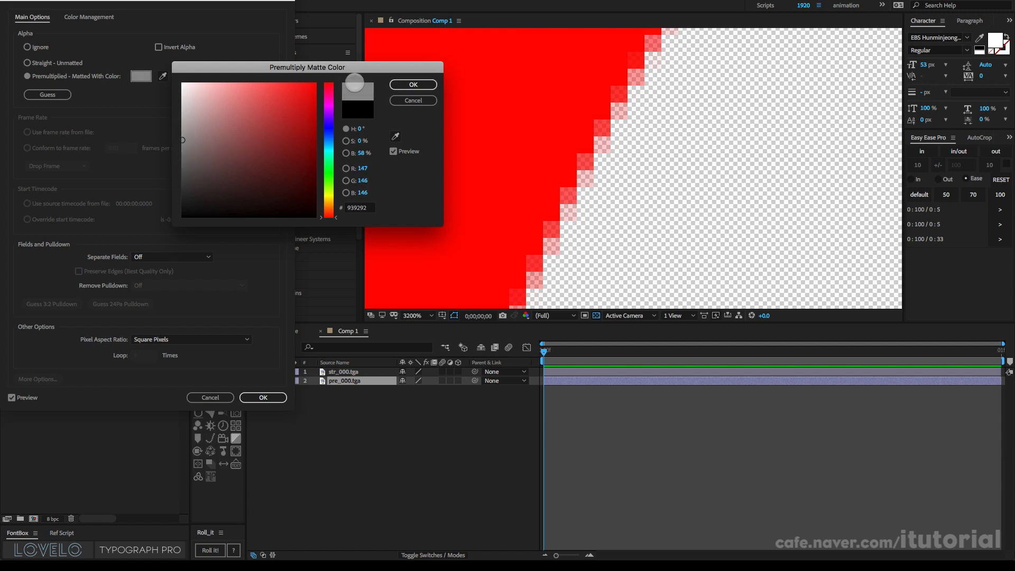
pyautogui.click(414, 85)
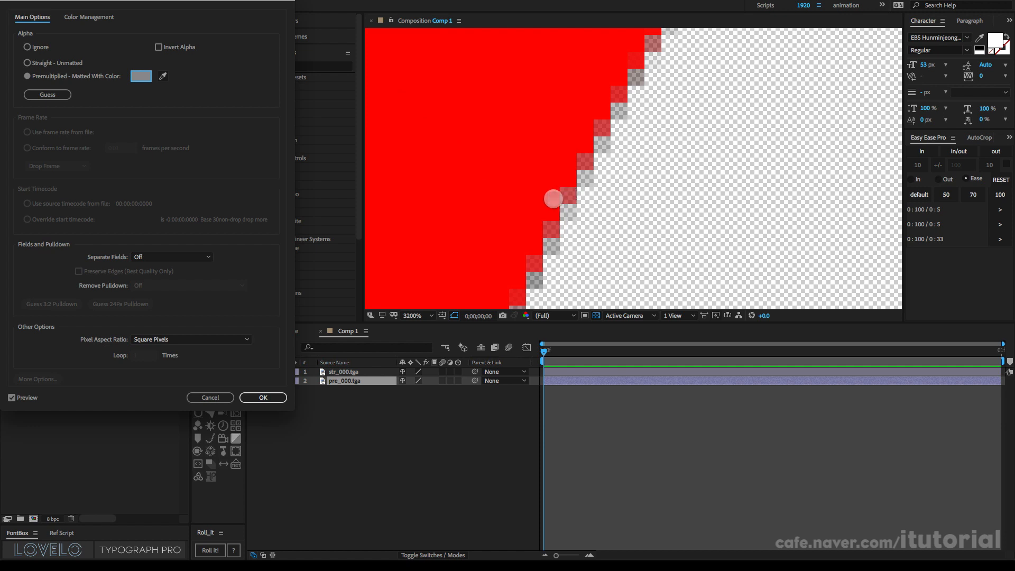
pyautogui.click(265, 397)
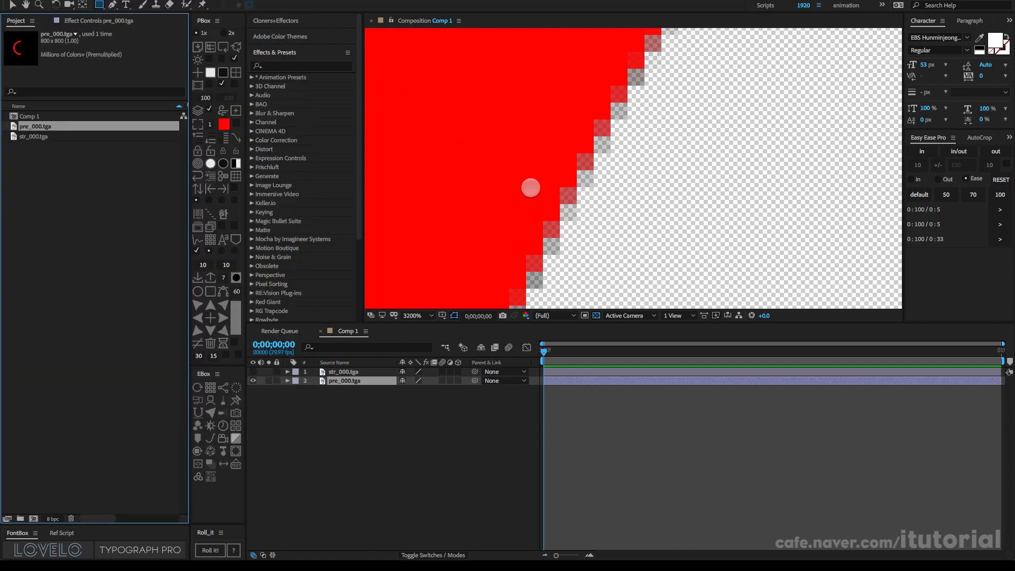
# Step: Examine the ring's inner and outer edge pixels in Comp 1 with pre_000.tga interpreted against the grey matte color
pyautogui.scroll(-2, 529, 207)
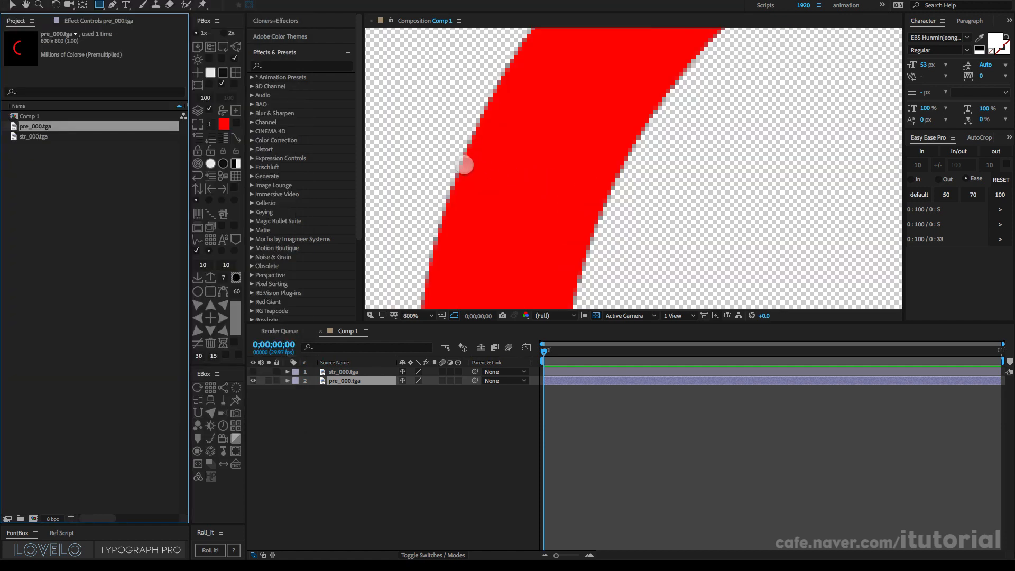
pyautogui.scroll(1, 462, 171)
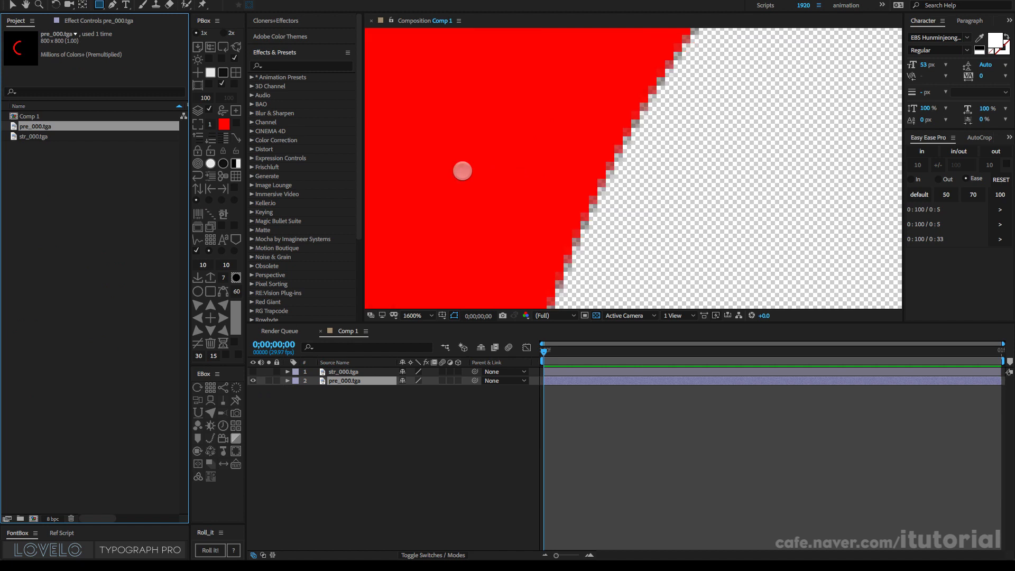
pyautogui.moveTo(455, 142); pyautogui.dragTo(602, 167)
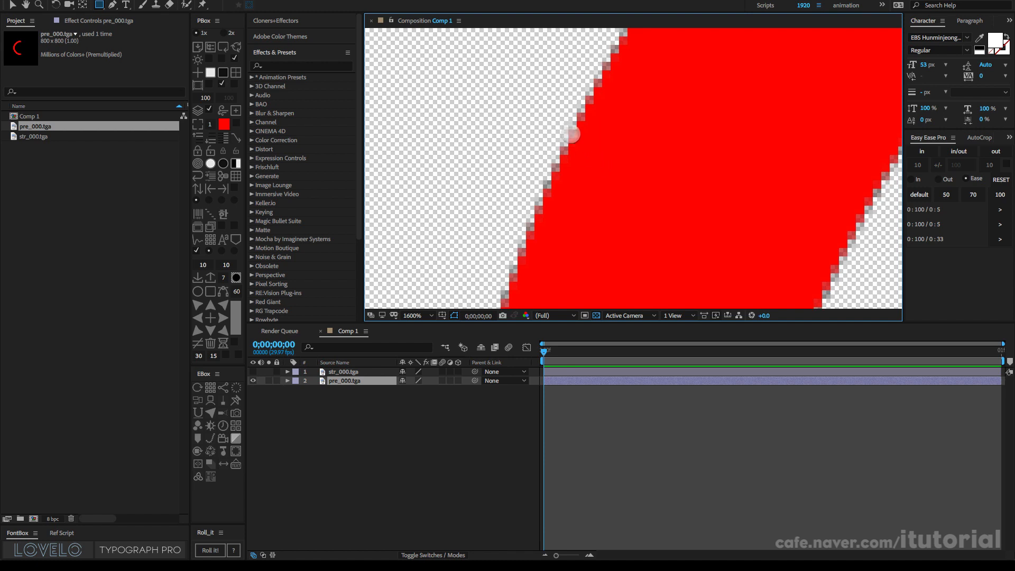
pyautogui.scroll(-2, 593, 162)
pyautogui.scroll(-2, 592, 163)
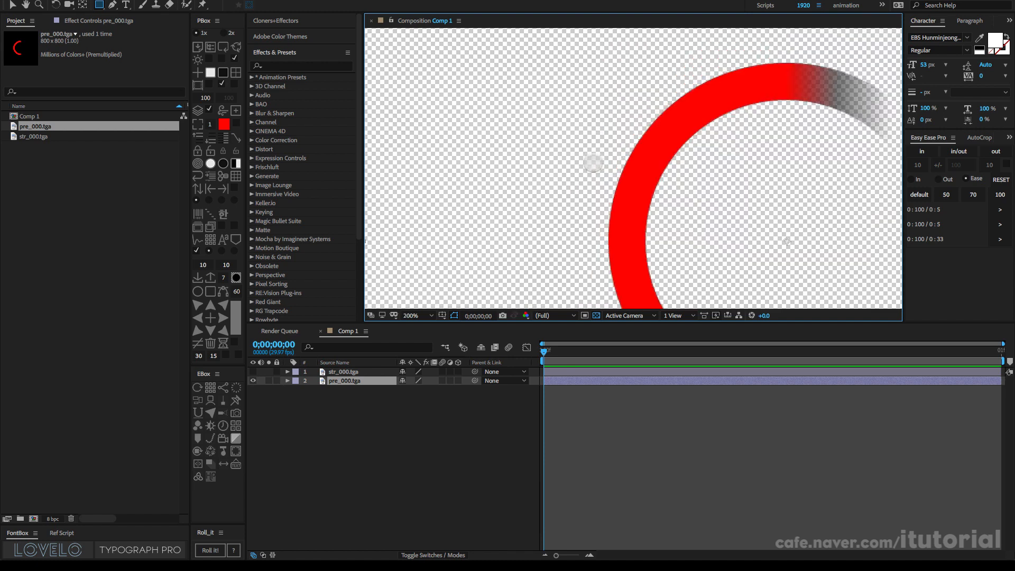
pyautogui.scroll(2, 651, 143)
pyautogui.moveTo(647, 144); pyautogui.dragTo(523, 158)
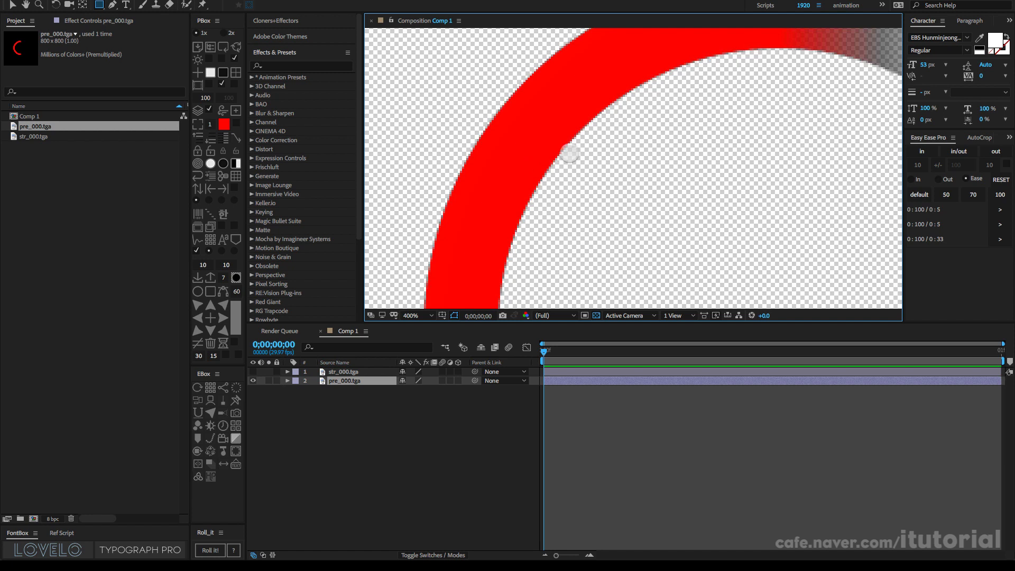
pyautogui.scroll(1, 527, 129)
pyautogui.press('space')
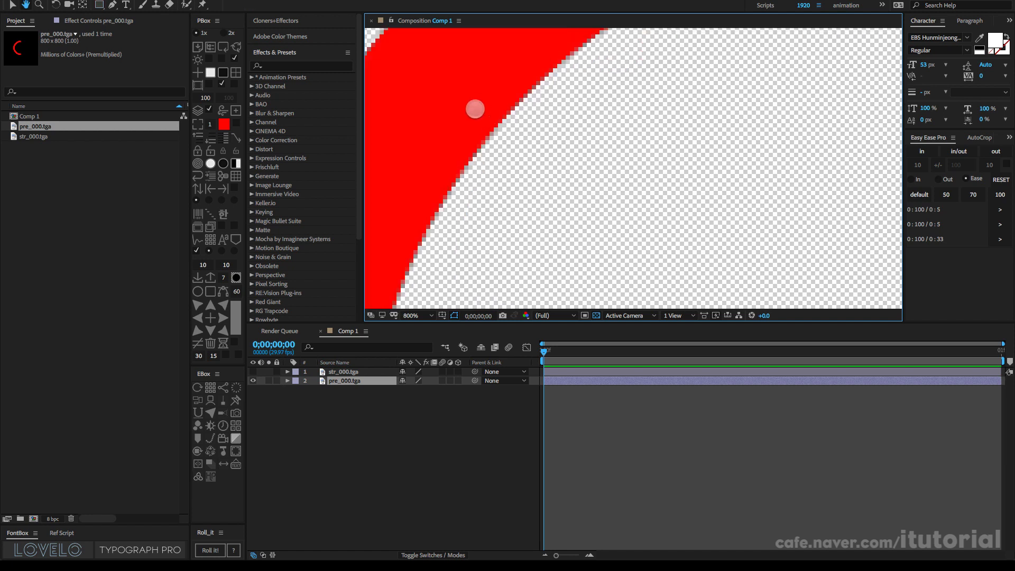
pyautogui.moveTo(475, 109); pyautogui.dragTo(556, 234)
pyautogui.moveTo(637, 111); pyautogui.dragTo(508, 114)
pyautogui.scroll(1, 493, 152)
pyautogui.moveTo(435, 131); pyautogui.dragTo(609, 190)
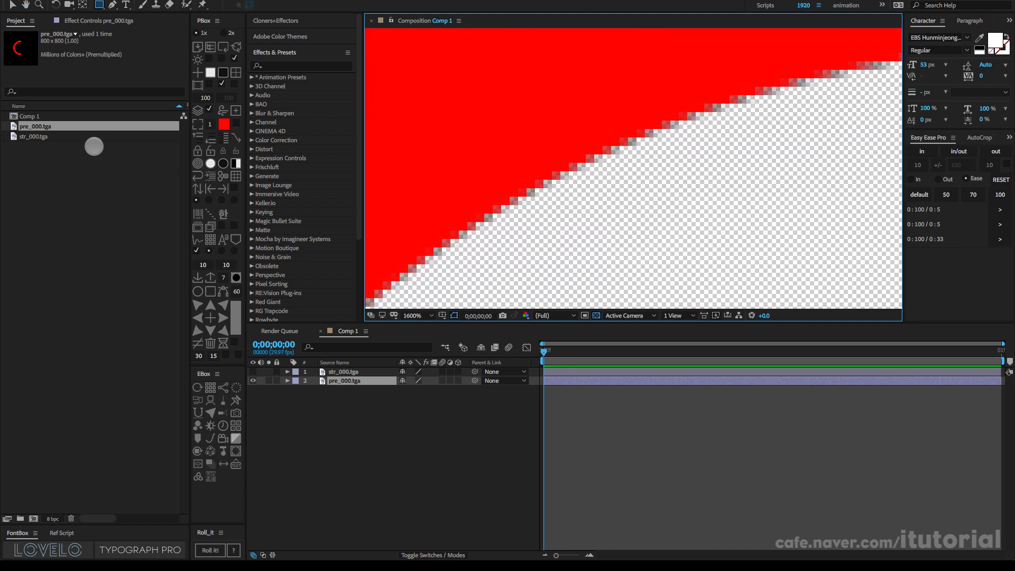
# Step: Reopen the footage interpretation of pre_000.tga and set its premultiply matte color to black 000000
pyautogui.rightClick(34, 128)
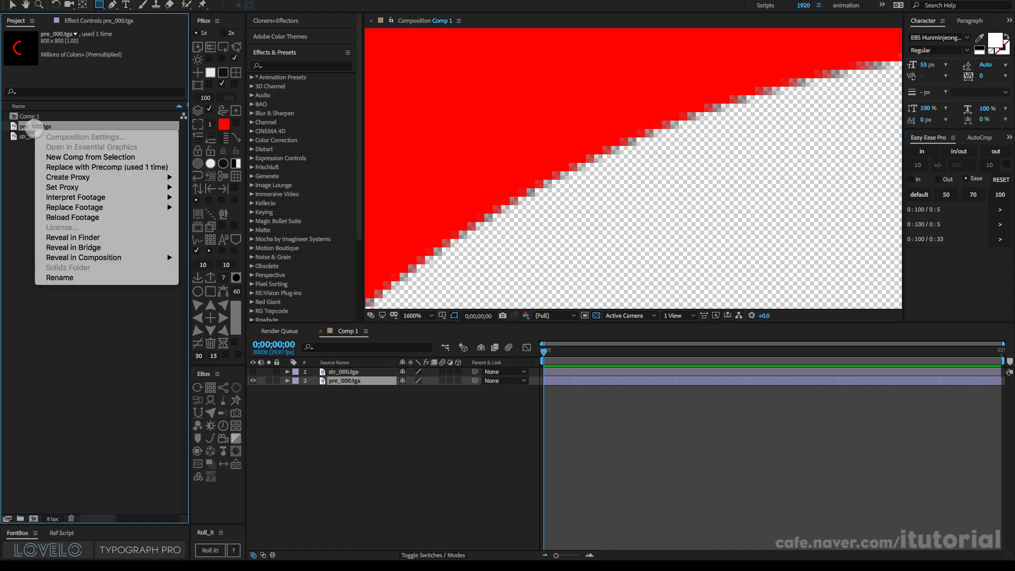
pyautogui.moveTo(112, 188)
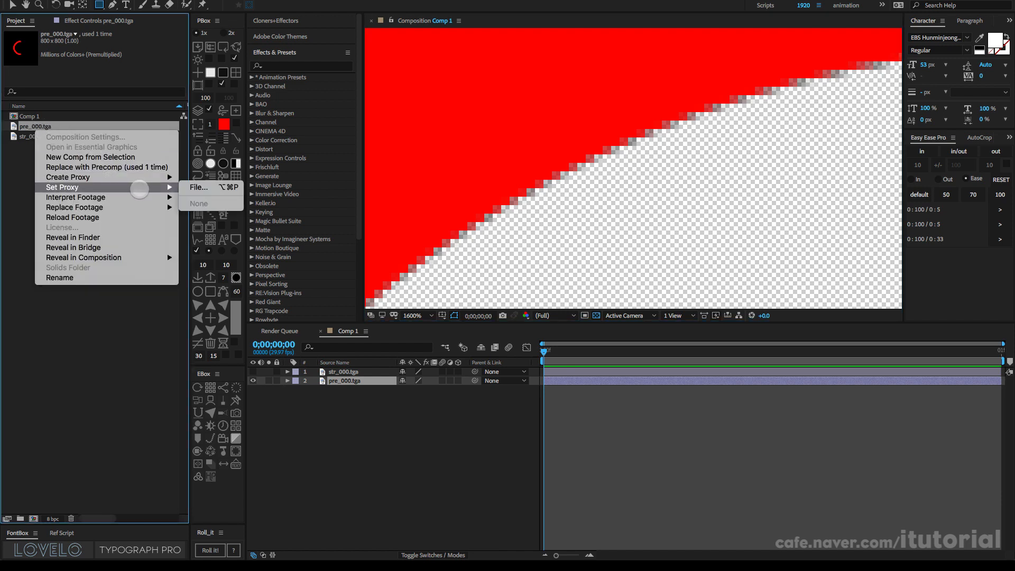
pyautogui.moveTo(146, 198)
pyautogui.click(193, 197)
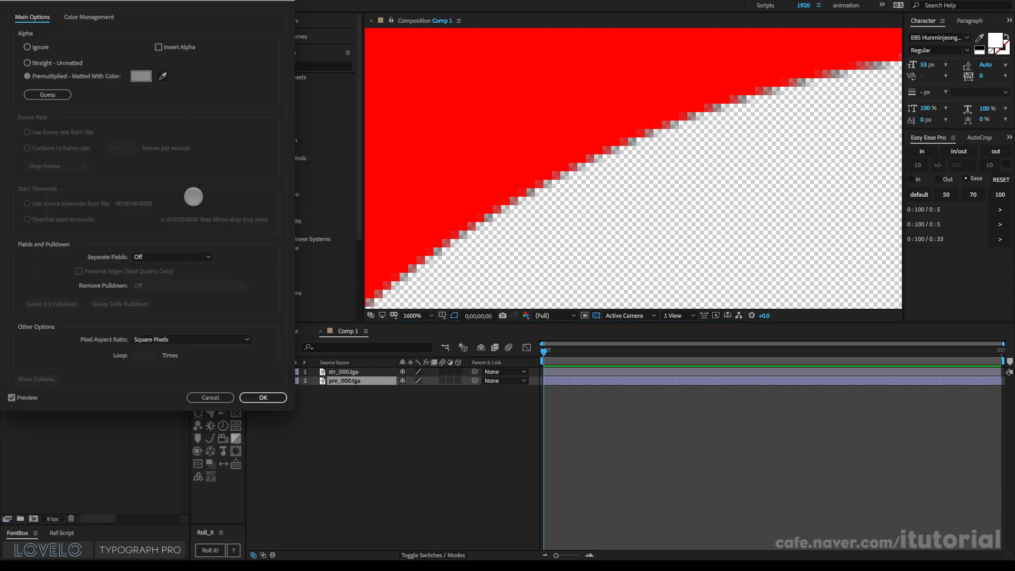
pyautogui.moveTo(181, 1); pyautogui.dragTo(262, 93)
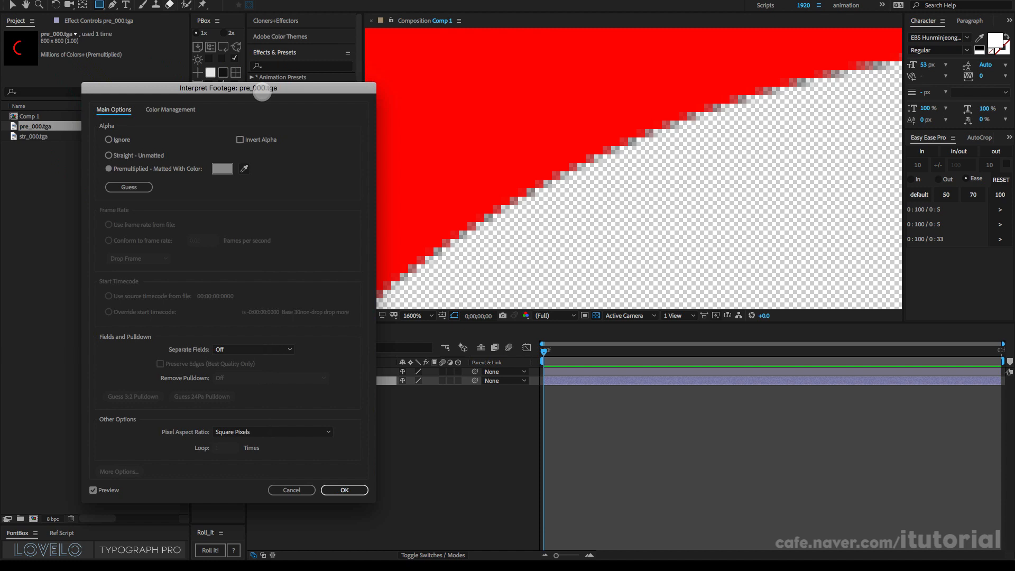
pyautogui.click(223, 169)
pyautogui.click(189, 209)
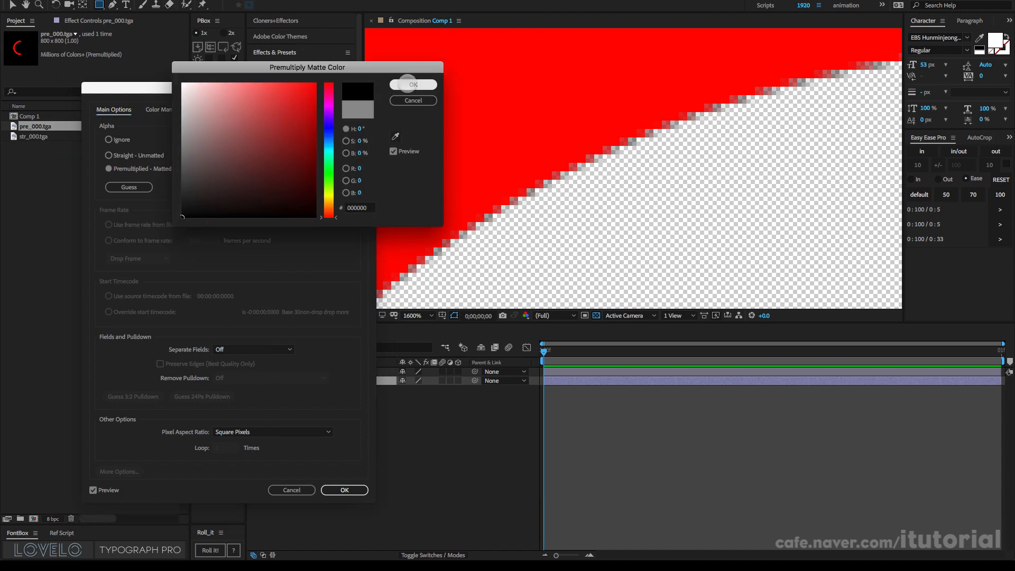
pyautogui.click(413, 84)
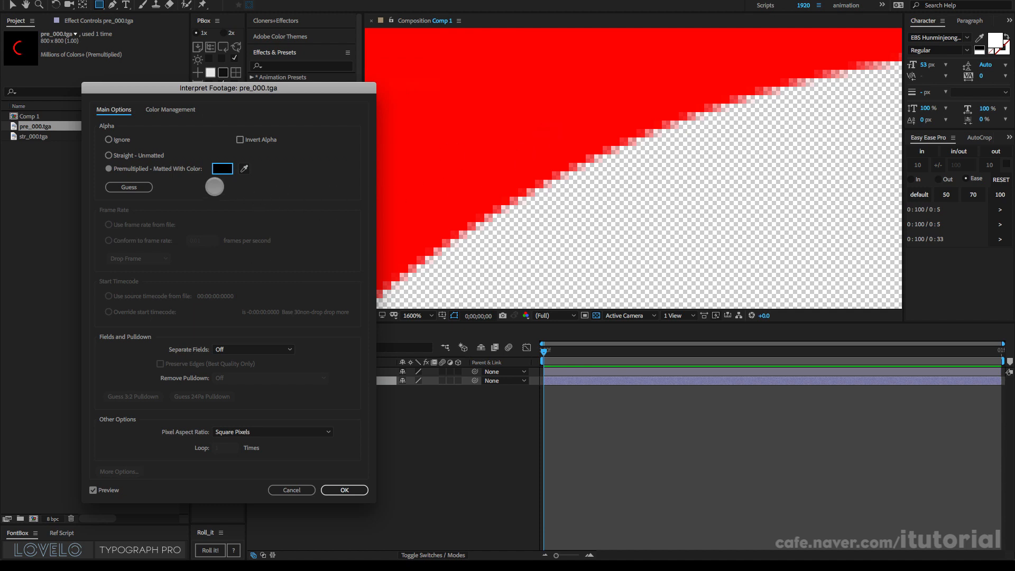
# Step: Apply the Straight - Unmatted alpha interpretation to pre_000.tga and inspect the ring's edge pixels in Comp 1
pyautogui.moveTo(213, 87); pyautogui.dragTo(228, 75)
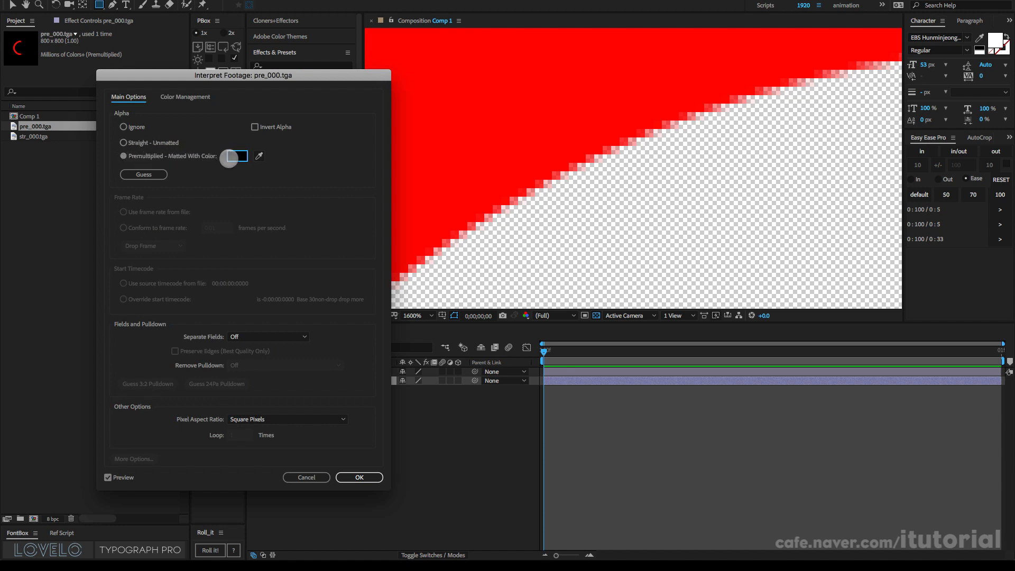
pyautogui.click(123, 143)
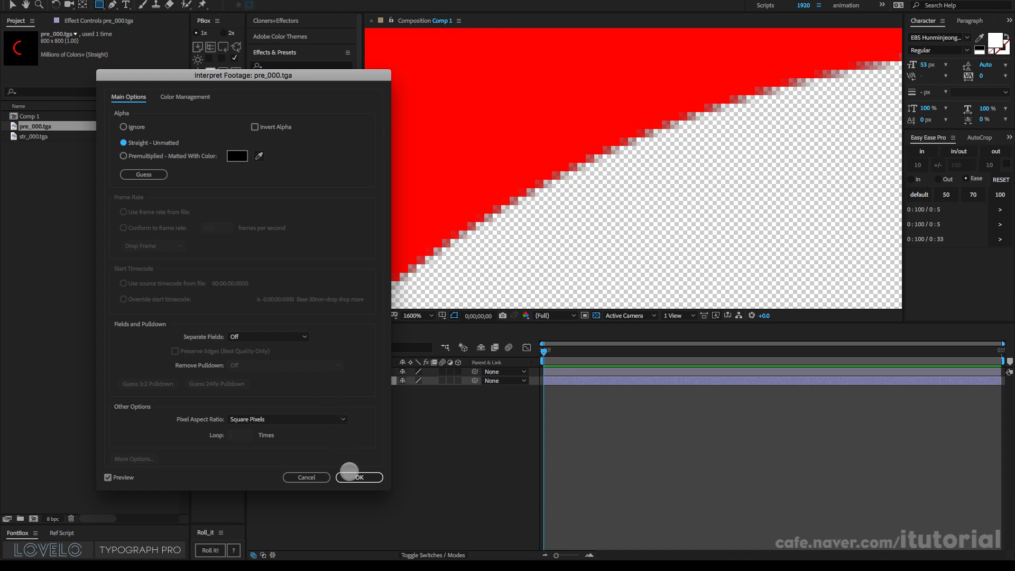
pyautogui.click(349, 476)
pyautogui.keyDown('alt'); pyautogui.scroll(-2, 548, 199); pyautogui.keyUp('alt')
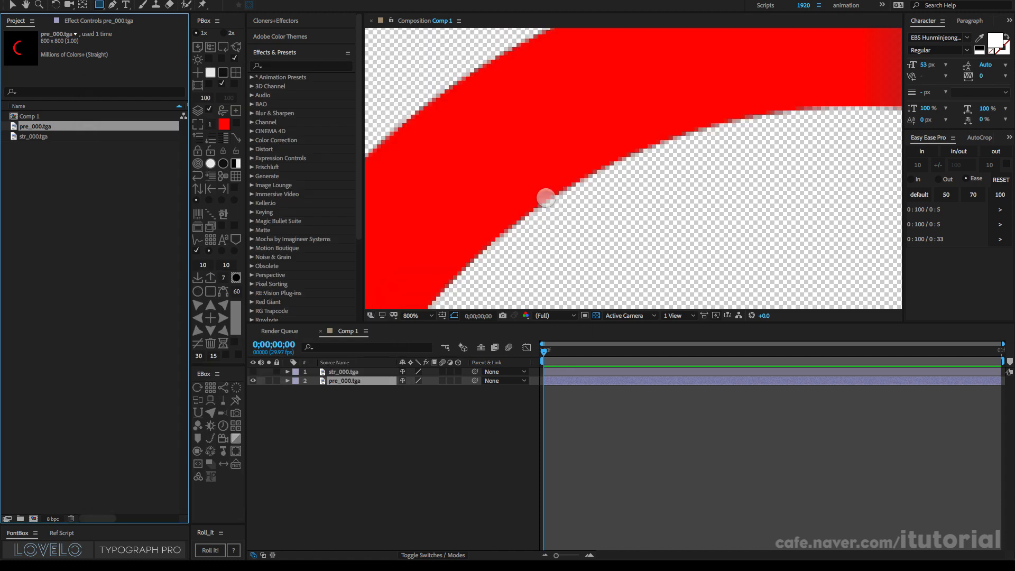
pyautogui.moveTo(609, 117); pyautogui.dragTo(613, 158, button='middle')
pyautogui.scroll(1, 499, 155)
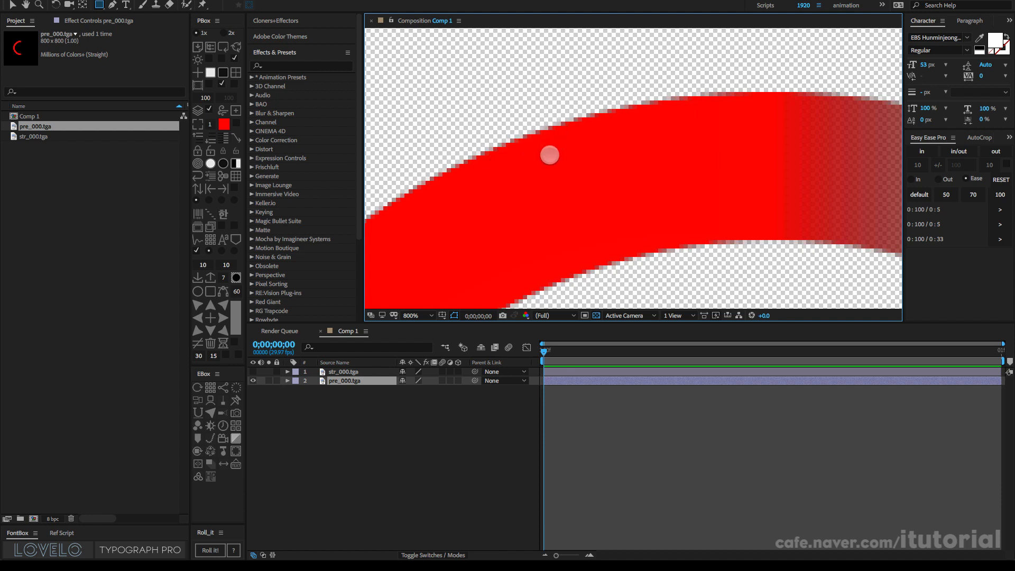
pyautogui.moveTo(536, 250); pyautogui.dragTo(541, 136)
pyautogui.scroll(1, 547, 169)
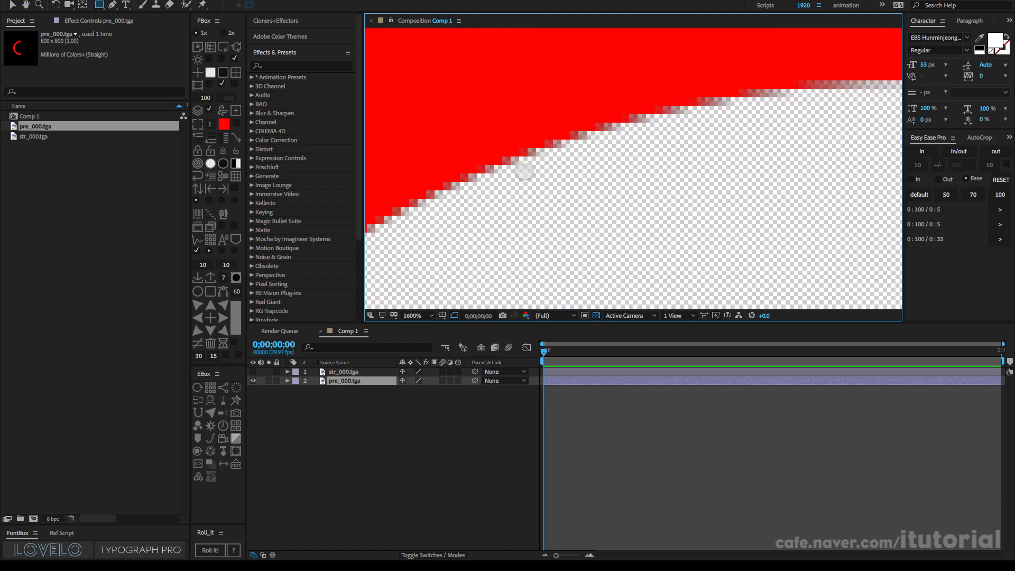
pyautogui.moveTo(525, 171); pyautogui.dragTo(539, 132)
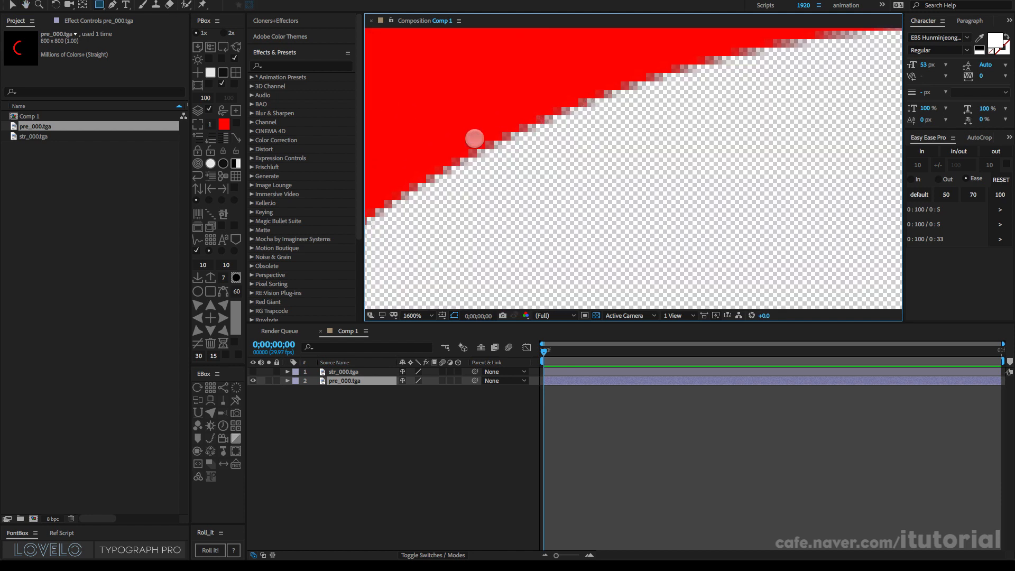
# Step: Set the alpha interpretation of pre_000.tga to Premultiplied - Matted With Color using black, and apply it
pyautogui.rightClick(32, 129)
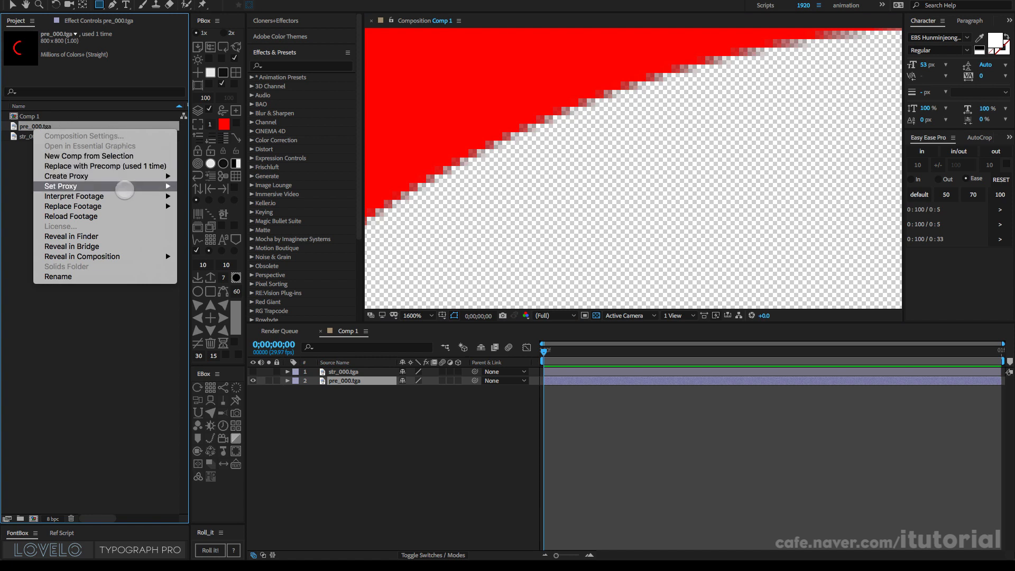
pyautogui.moveTo(127, 196)
pyautogui.click(193, 196)
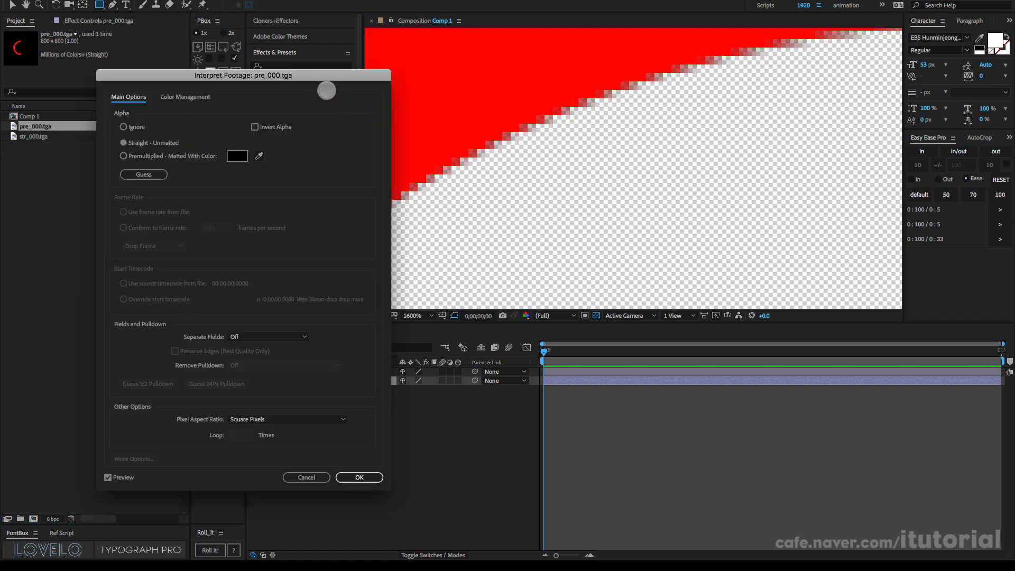
pyautogui.moveTo(326, 91); pyautogui.dragTo(296, 149)
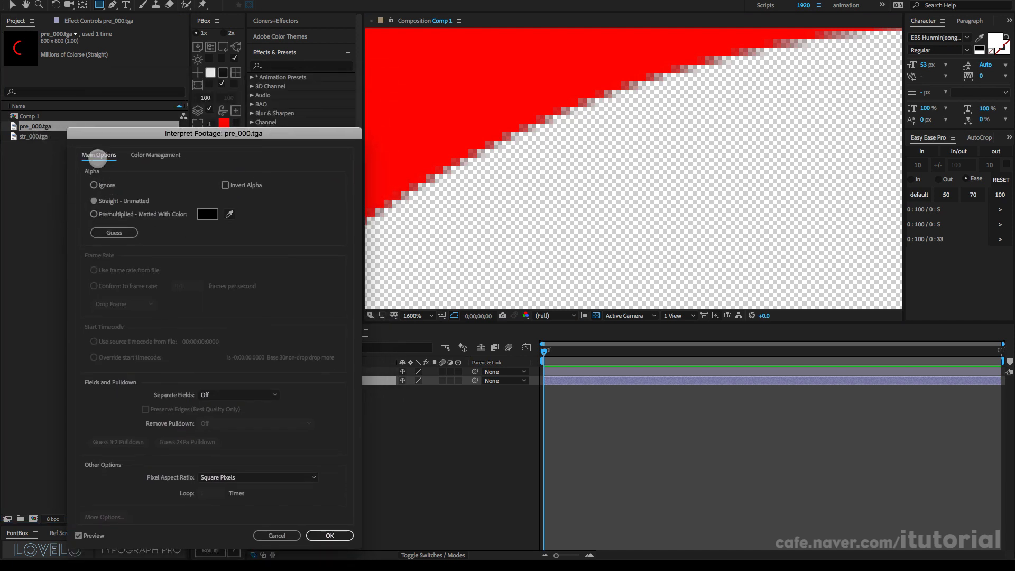
pyautogui.click(94, 214)
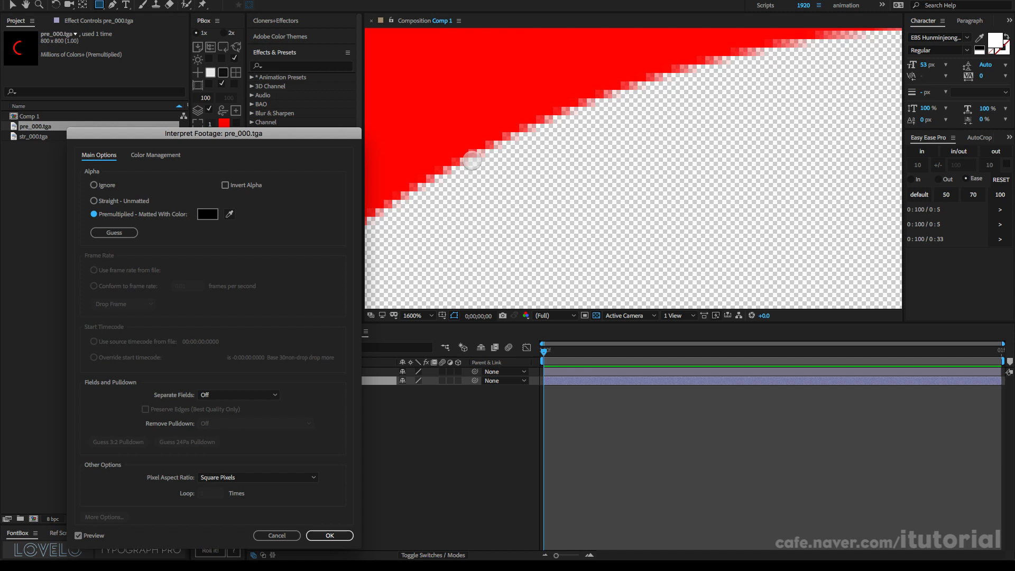
pyautogui.click(329, 535)
# Step: Show the str_000.tga layer instead of pre_000.tga in Comp 1 and set its footage alpha to Straight - Unmatted
pyautogui.click(342, 372)
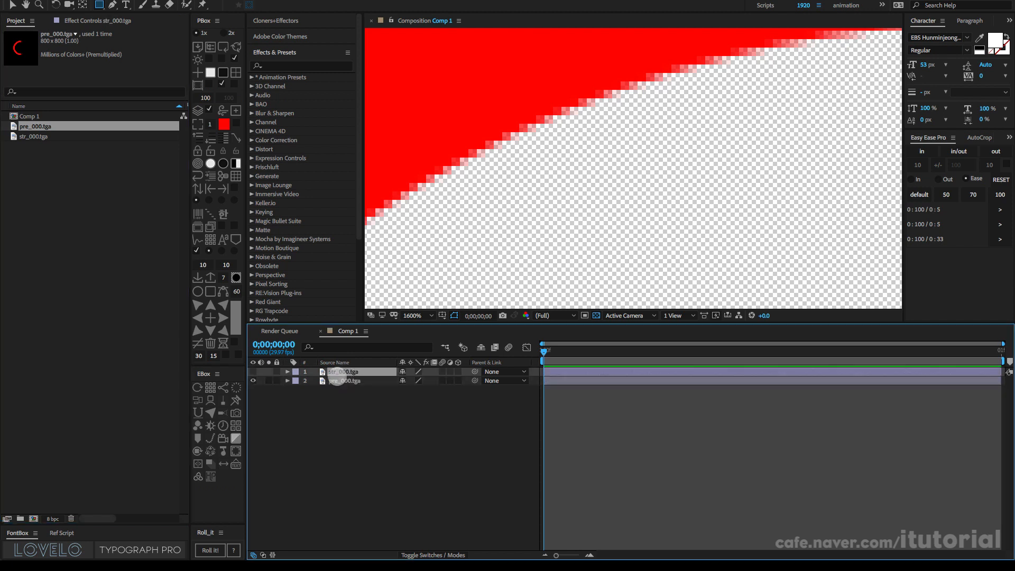
pyautogui.click(254, 372)
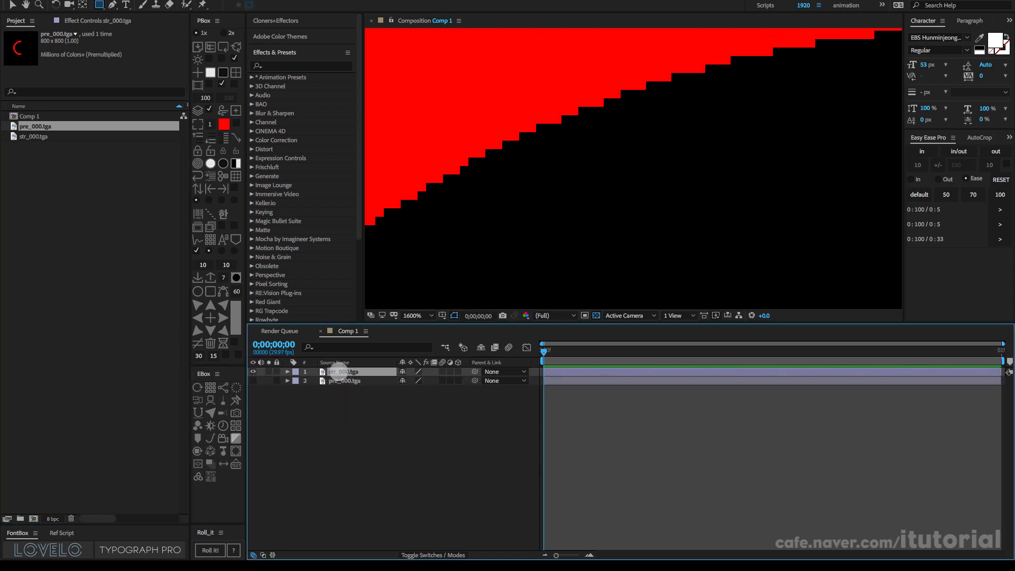
pyautogui.click(39, 136)
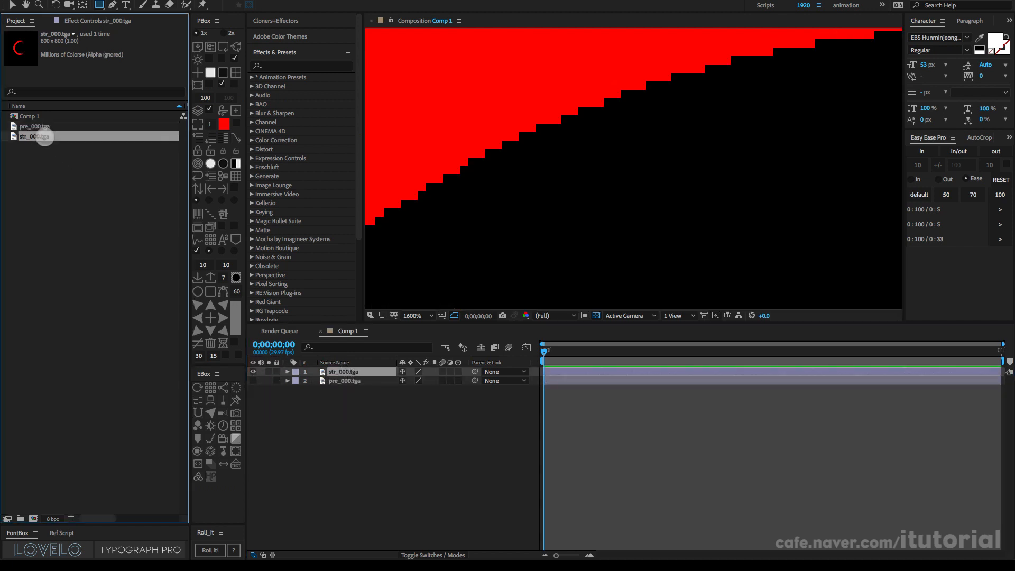
pyautogui.rightClick(38, 138)
pyautogui.moveTo(136, 206)
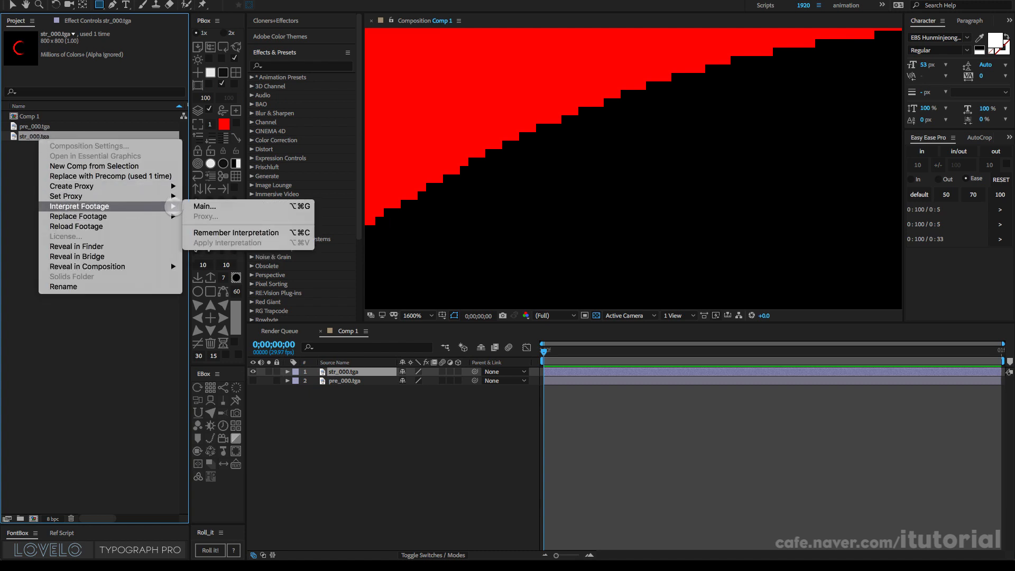
pyautogui.click(203, 206)
pyautogui.moveTo(203, 130); pyautogui.dragTo(212, 112)
pyautogui.click(89, 175)
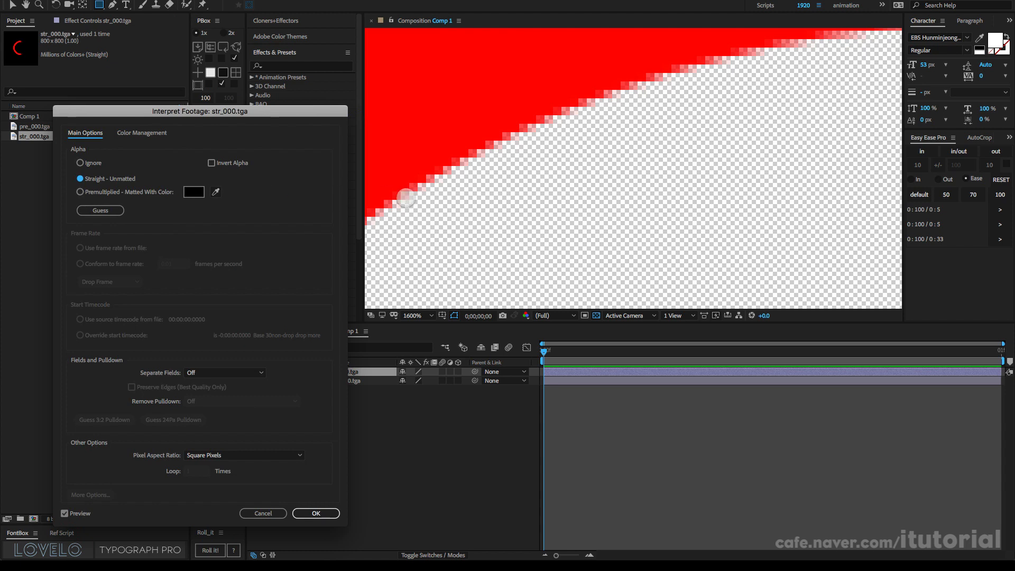
# Step: Compare the Premultiplied and Straight alpha options for str_000.tga, ending on Premultiplied - Matted With Color
pyautogui.click(80, 192)
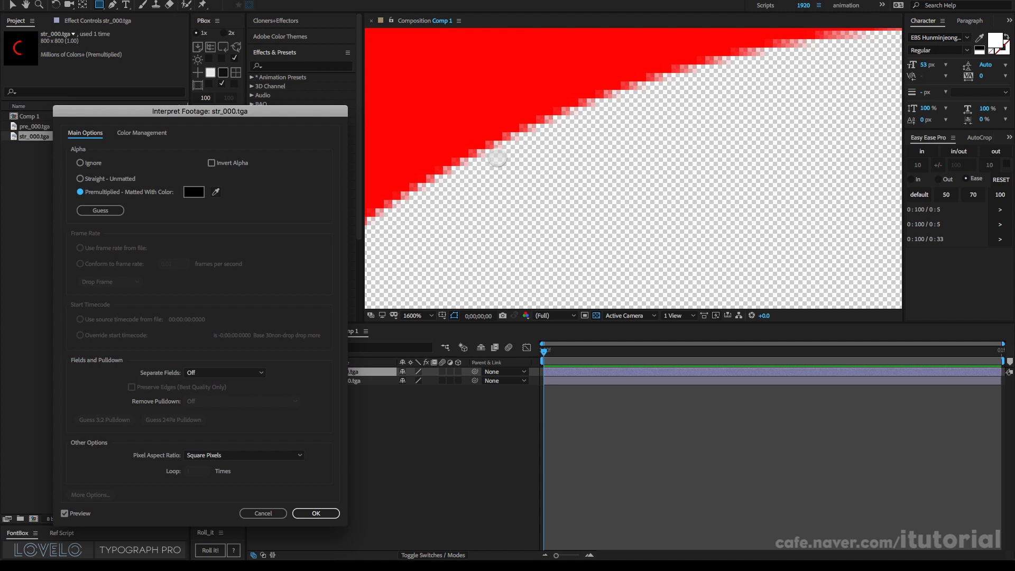
pyautogui.click(80, 179)
pyautogui.click(80, 192)
pyautogui.click(80, 179)
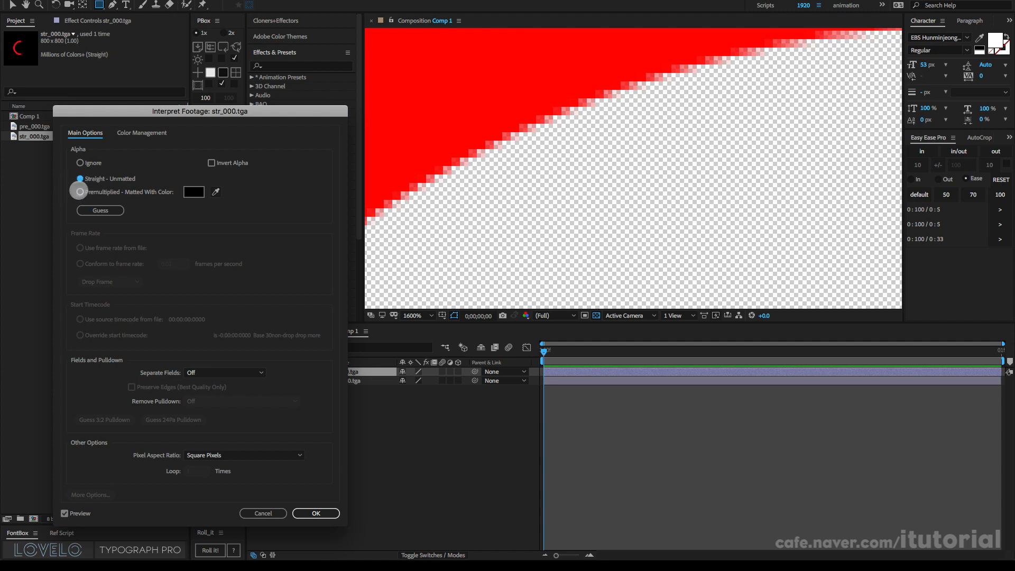
pyautogui.click(80, 192)
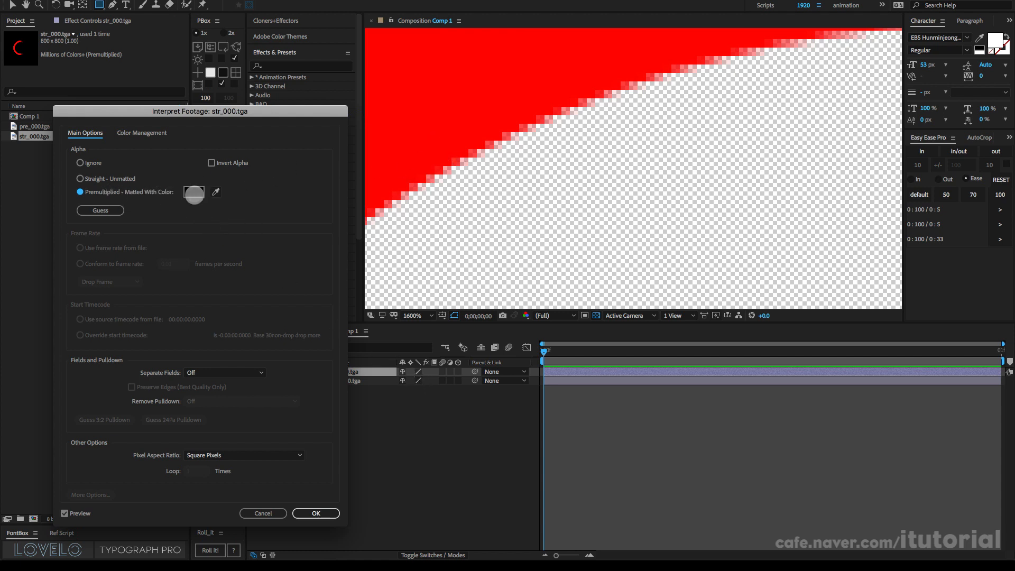
# Step: Set the premultiply matte color of str_000.tga to grey 858585
pyautogui.click(195, 193)
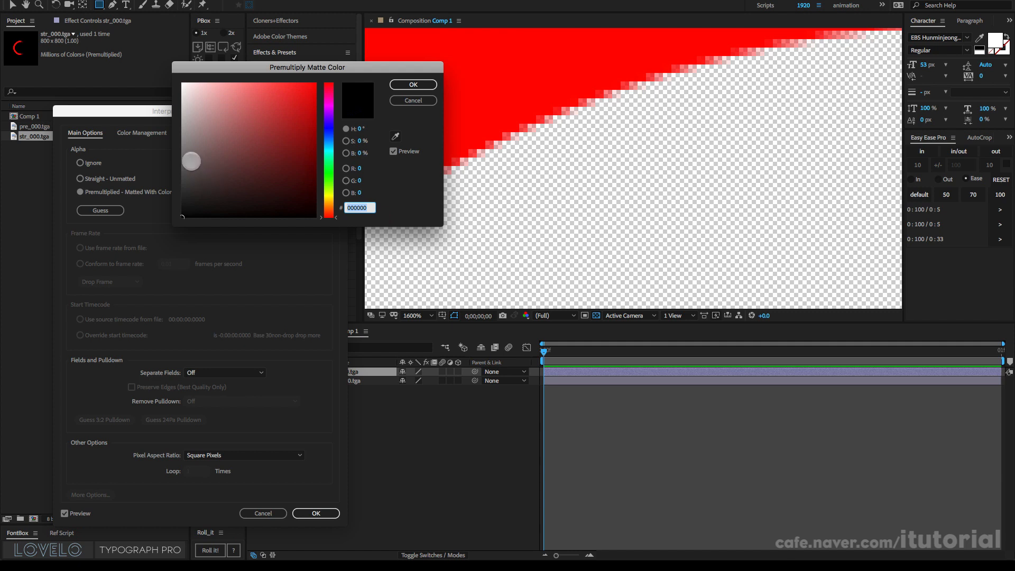
pyautogui.moveTo(184, 160); pyautogui.dragTo(176, 146)
pyautogui.click(414, 85)
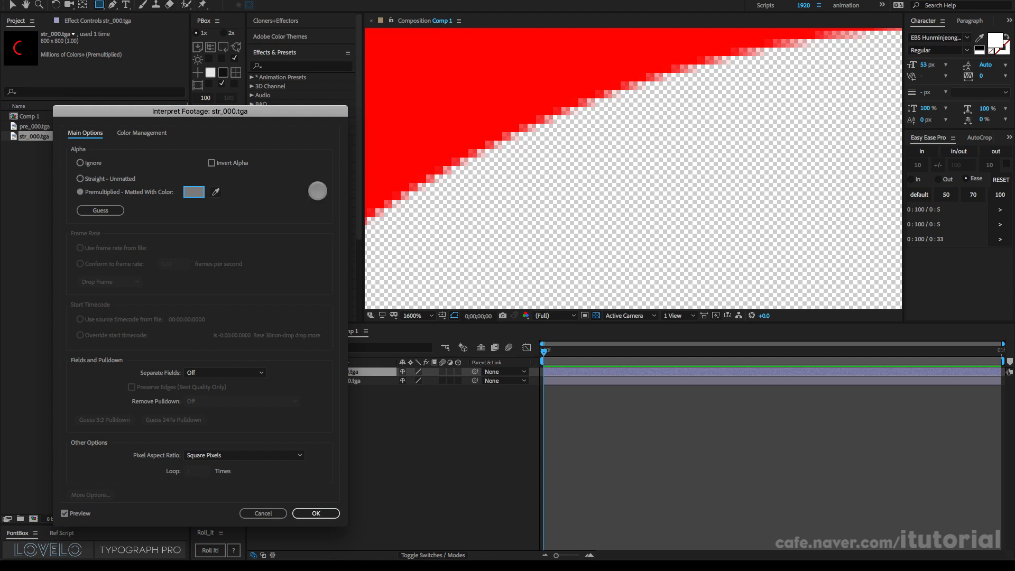
# Step: Return the premultiply matte color of str_000.tga to black
pyautogui.click(197, 192)
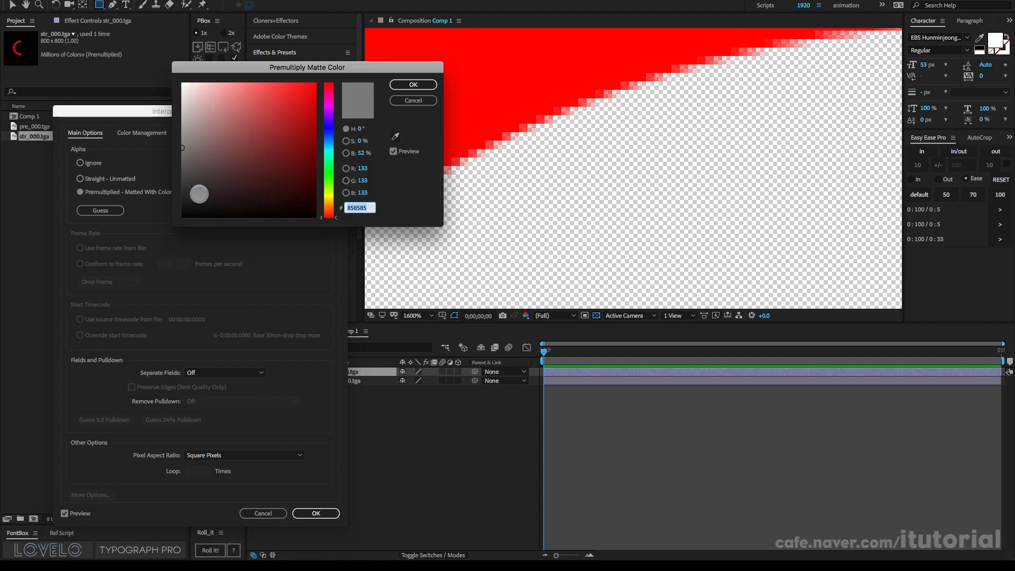
pyautogui.moveTo(200, 192); pyautogui.dragTo(178, 220)
pyautogui.click(413, 85)
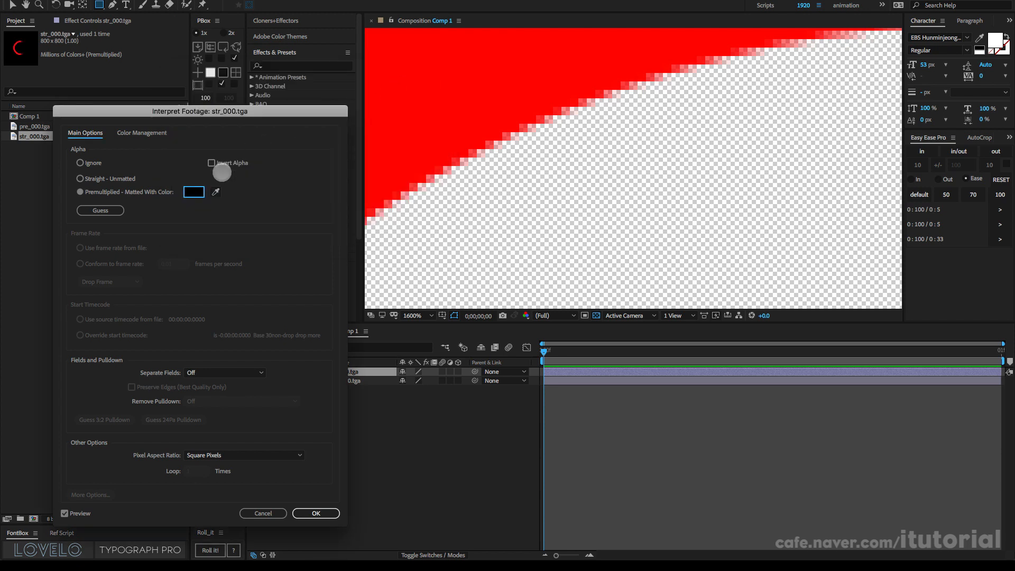
# Step: Set the alpha interpretation of the str_000.tga footage to Straight - Unmatted and apply it
pyautogui.moveTo(191, 112); pyautogui.dragTo(234, 101)
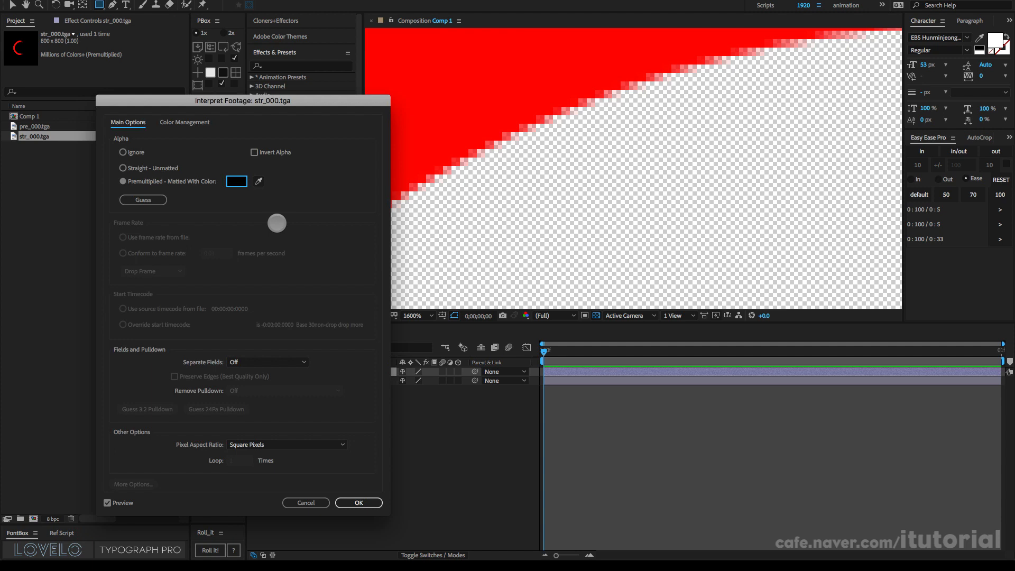
pyautogui.moveTo(254, 101); pyautogui.dragTo(257, 93)
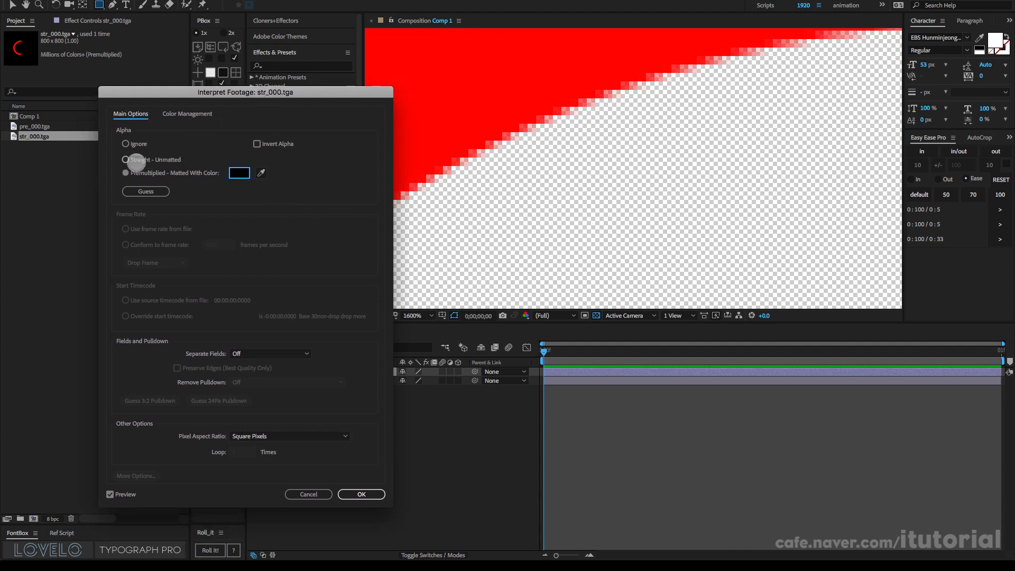
pyautogui.click(126, 159)
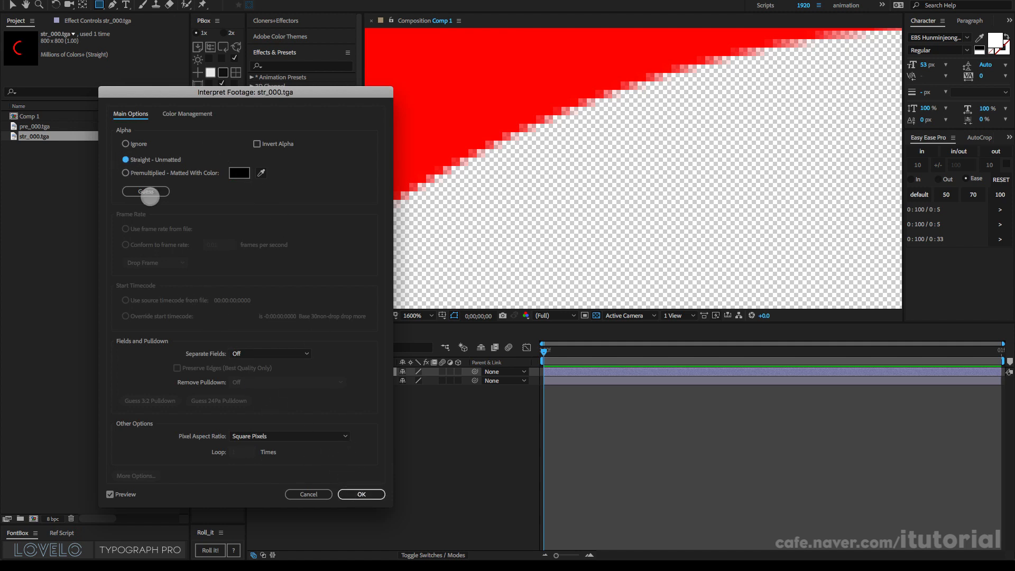
pyautogui.moveTo(257, 95); pyautogui.dragTo(262, 88)
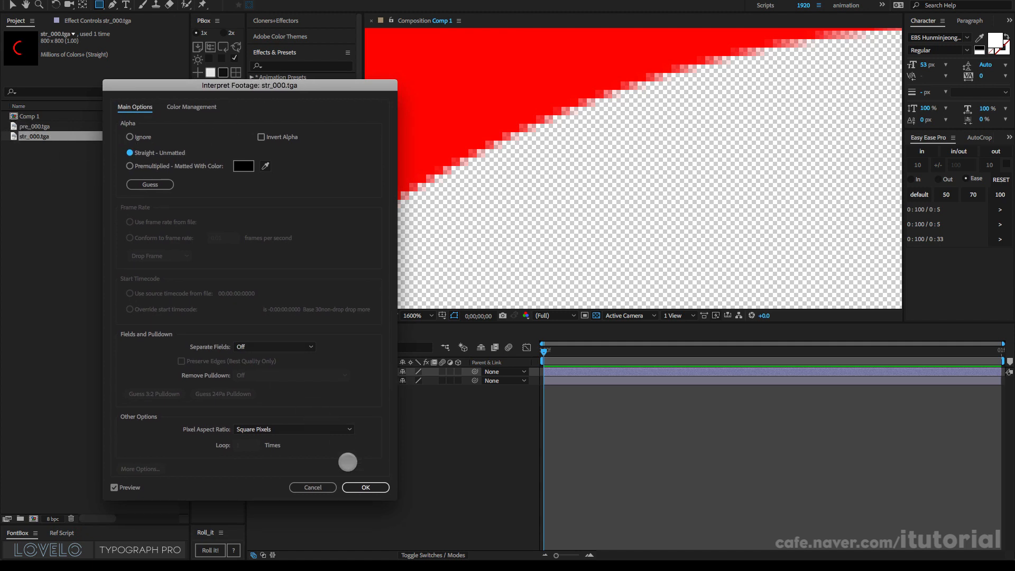
pyautogui.click(366, 488)
pyautogui.click(33, 127)
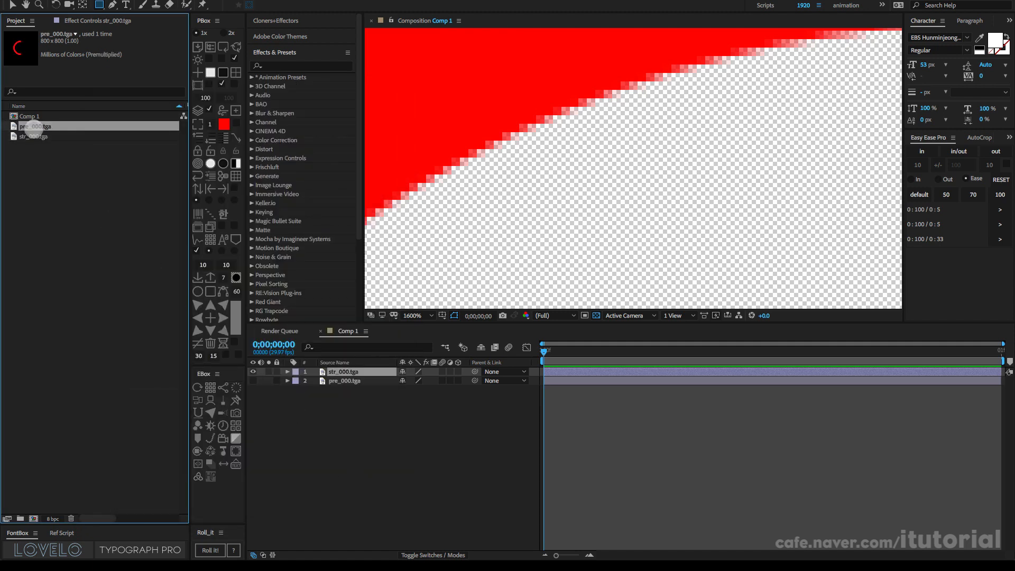
pyautogui.rightClick(35, 127)
pyautogui.moveTo(129, 197)
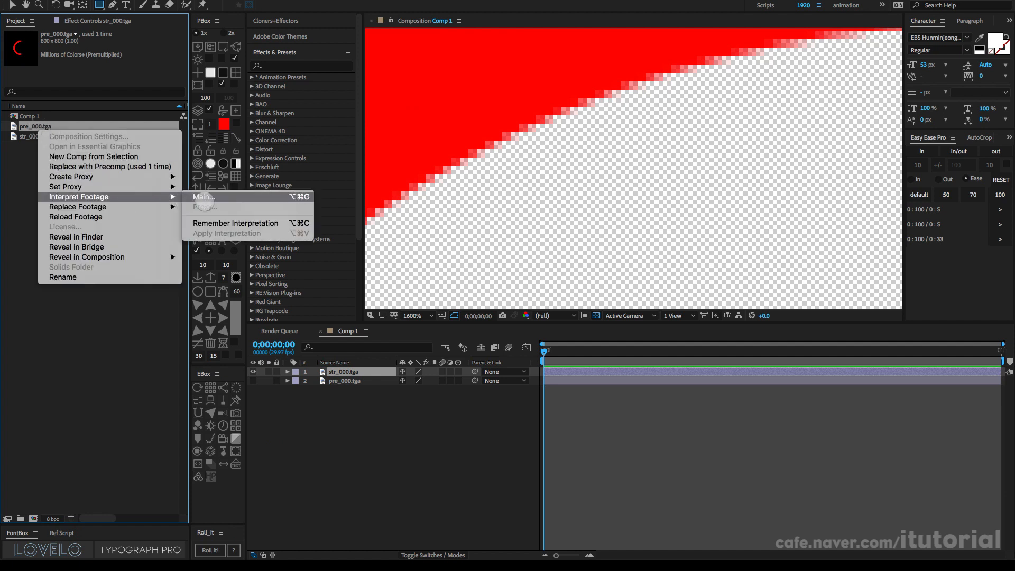
pyautogui.click(376, 472)
# Step: Hide the str_000.tga layer in Comp 1 and show the pre_000.tga layer instead
pyautogui.click(253, 371)
pyautogui.click(253, 380)
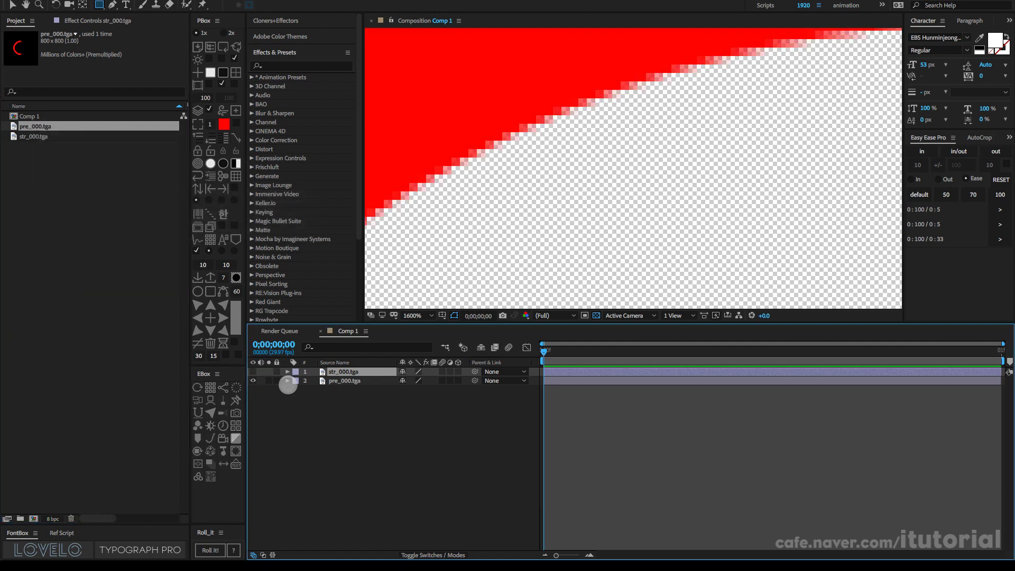
pyautogui.click(343, 389)
# Step: Compare the Straight - Unmatted and Premultiplied - Matted With Color alpha options for the pre_000.tga footage, ending on Premultiplied
pyautogui.rightClick(36, 127)
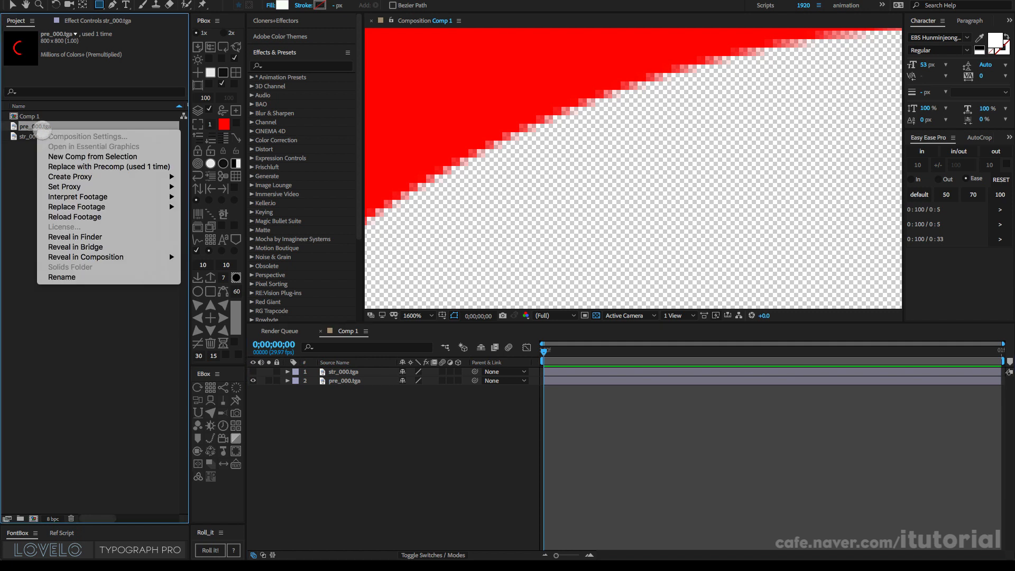
pyautogui.moveTo(158, 197)
pyautogui.click(204, 197)
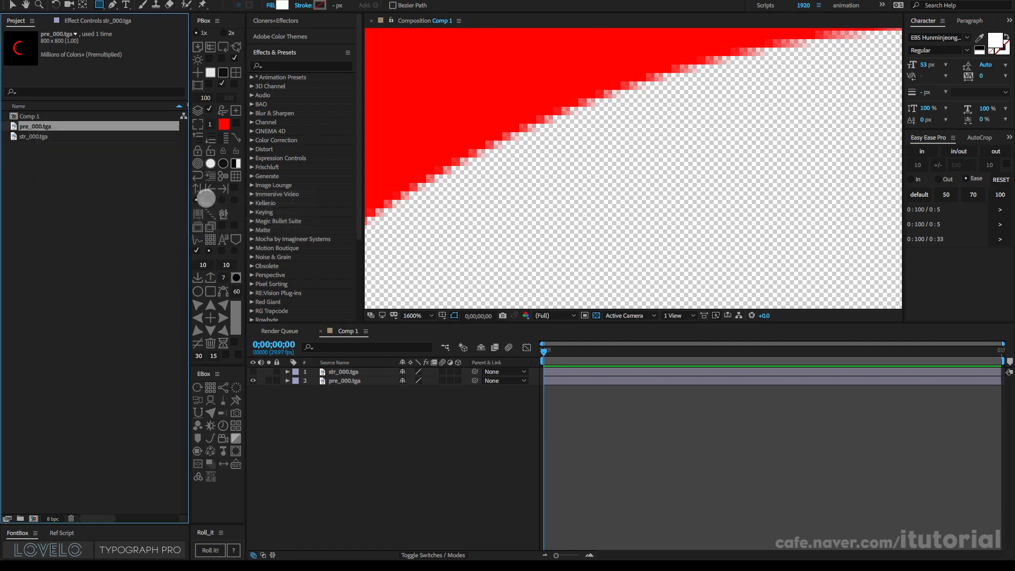
pyautogui.moveTo(225, 85); pyautogui.dragTo(144, 86)
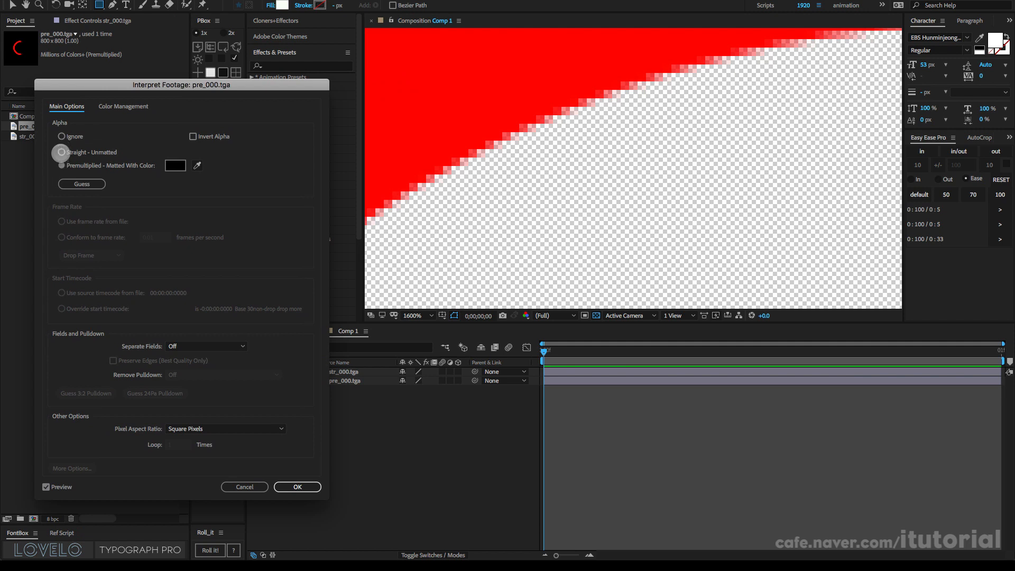
pyautogui.click(61, 152)
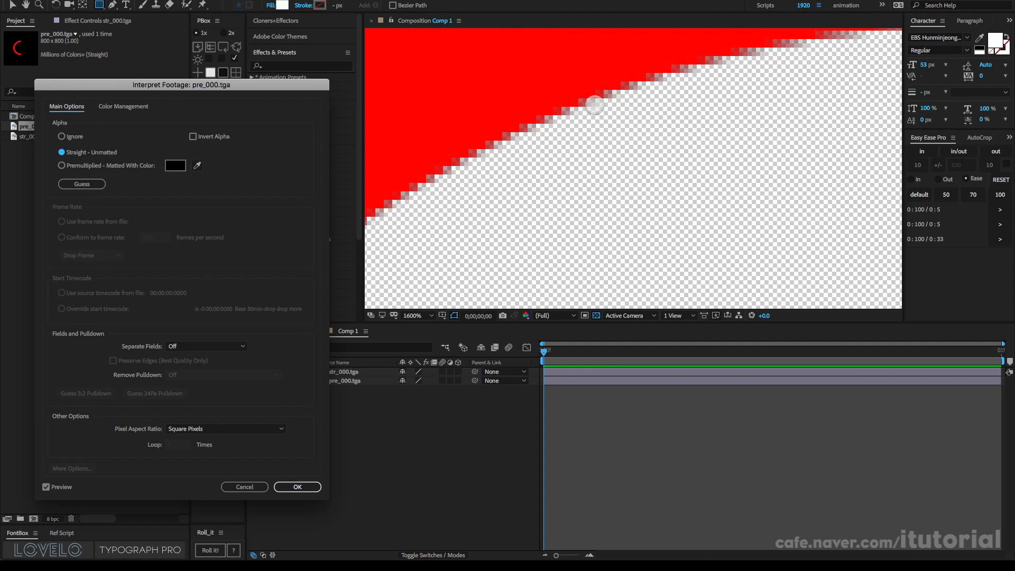
pyautogui.moveTo(183, 85); pyautogui.dragTo(208, 85)
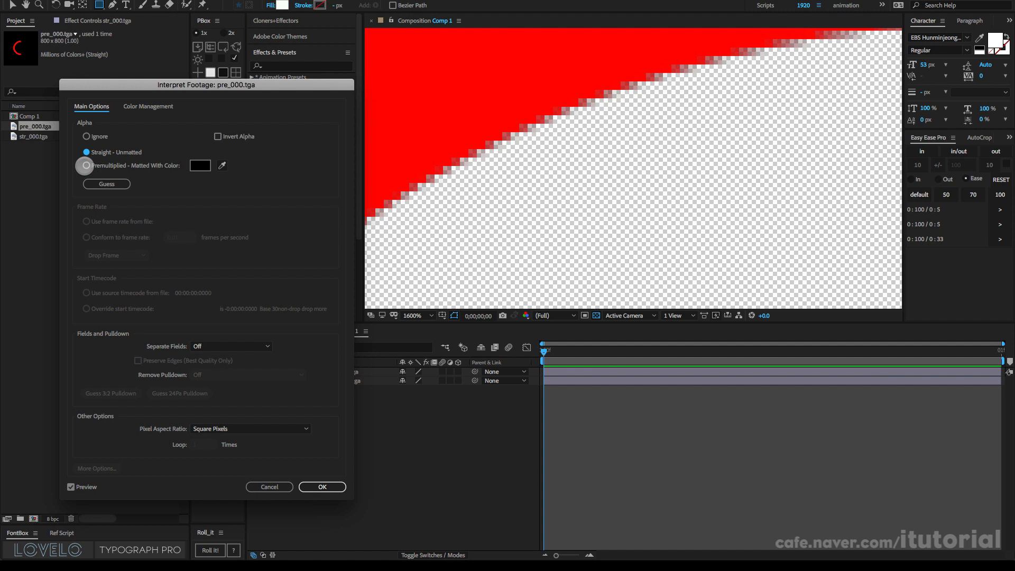
pyautogui.click(86, 165)
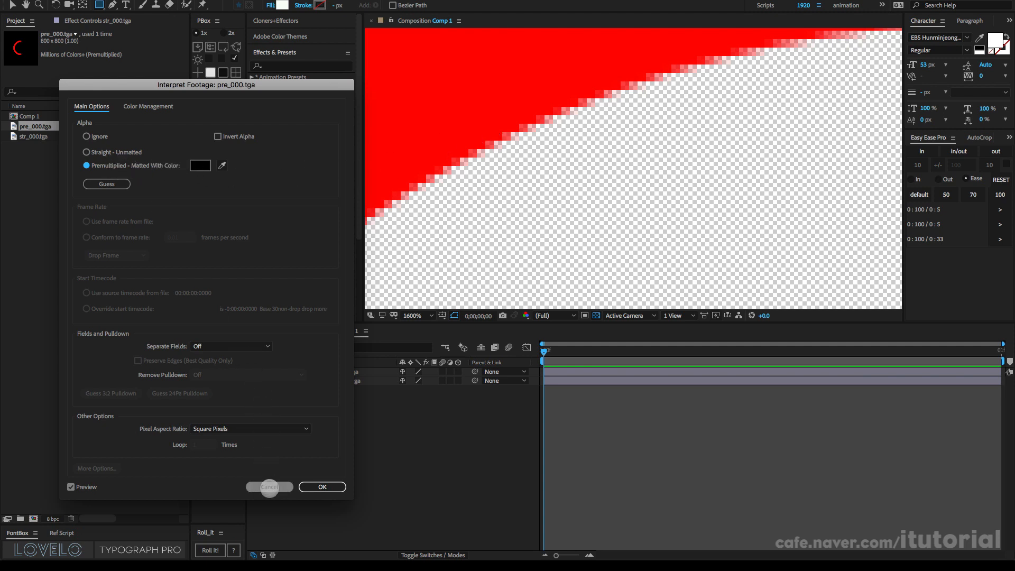
pyautogui.click(316, 485)
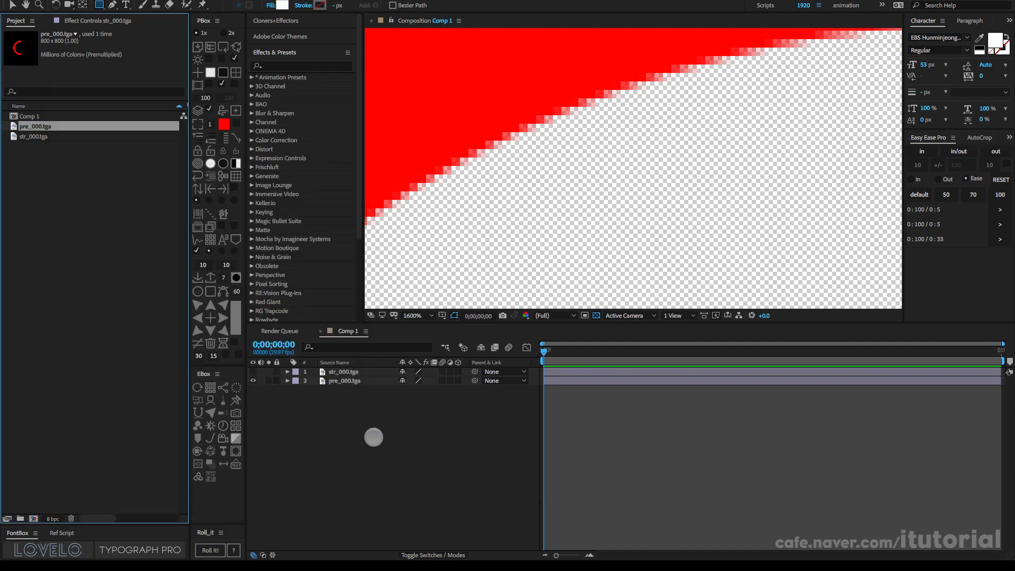
# Step: Switch to Cinema 4D and toggle the Mat material's Pre-multiplied alpha option on and back off
pyautogui.press('super+Tab')
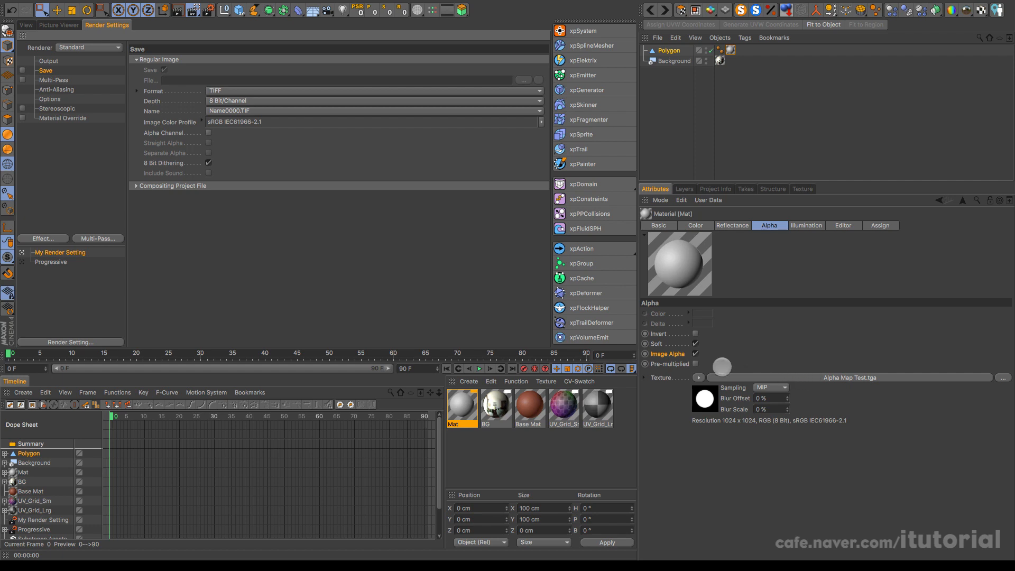
pyautogui.click(696, 364)
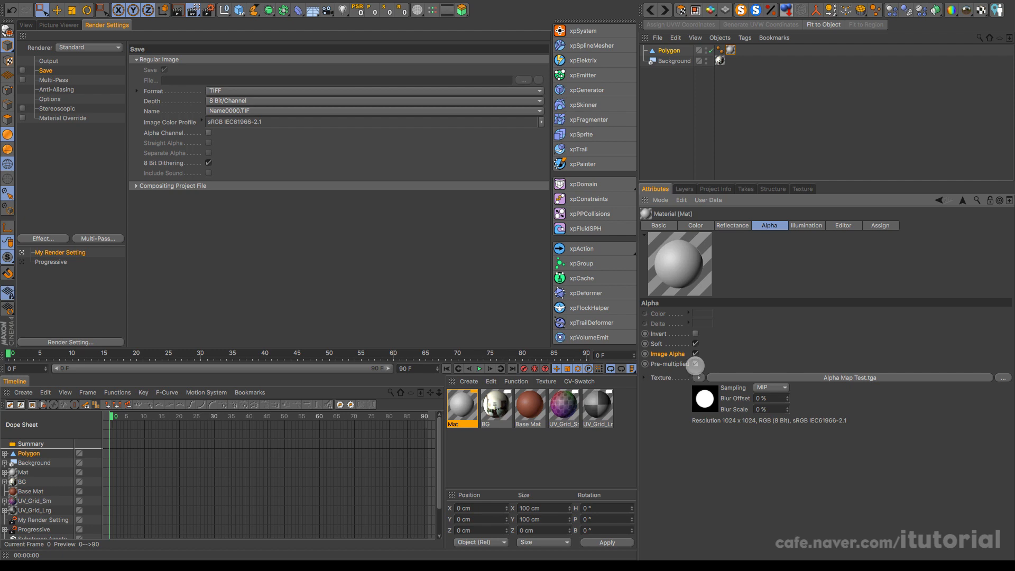
pyautogui.click(696, 364)
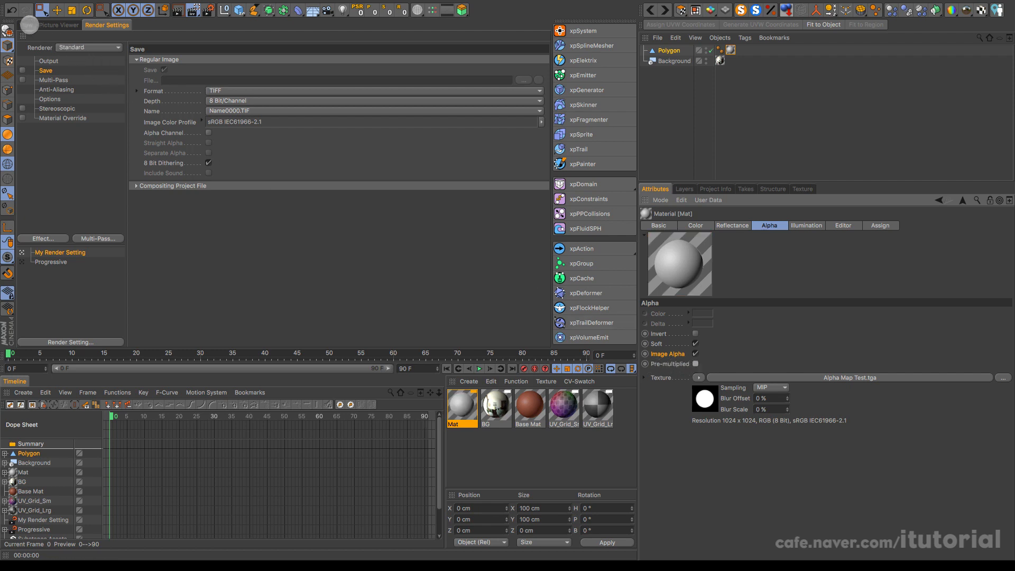
# Step: Show the scene's 3D view with the disc polygon and enable Pre-multiplied in the Mat material's alpha settings
pyautogui.click(26, 25)
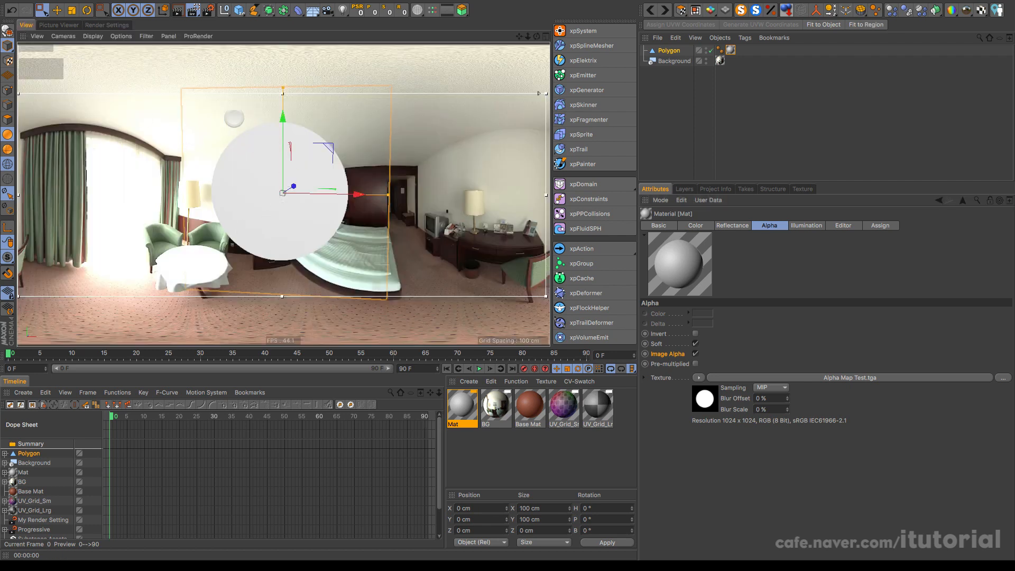
pyautogui.scroll(3, 347, 146)
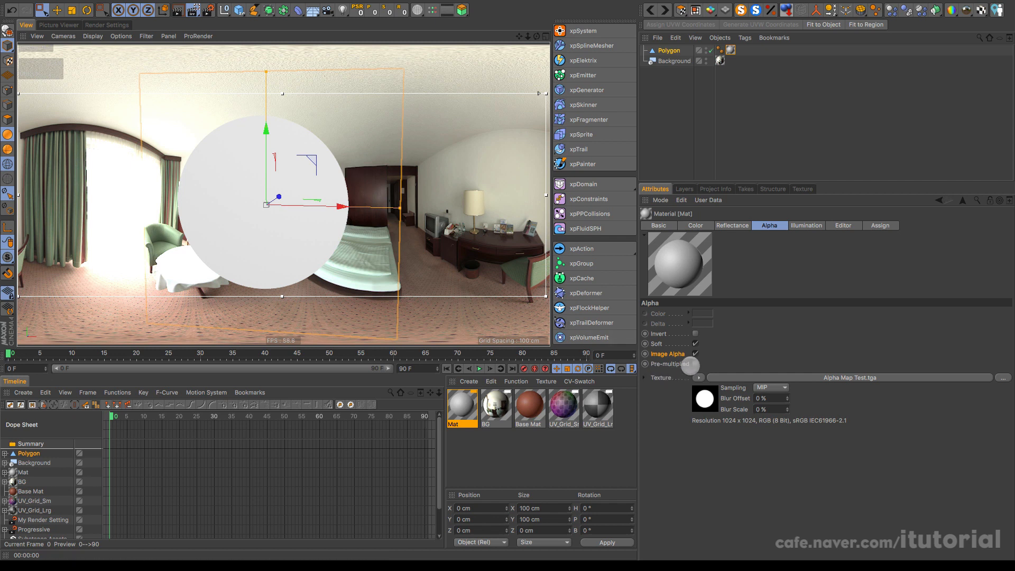
pyautogui.click(696, 364)
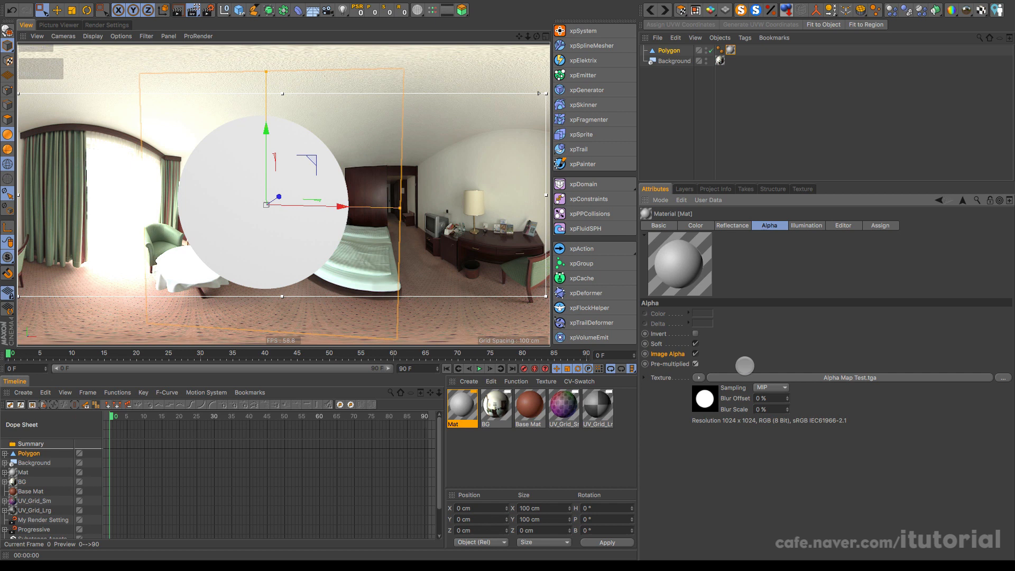
pyautogui.click(778, 389)
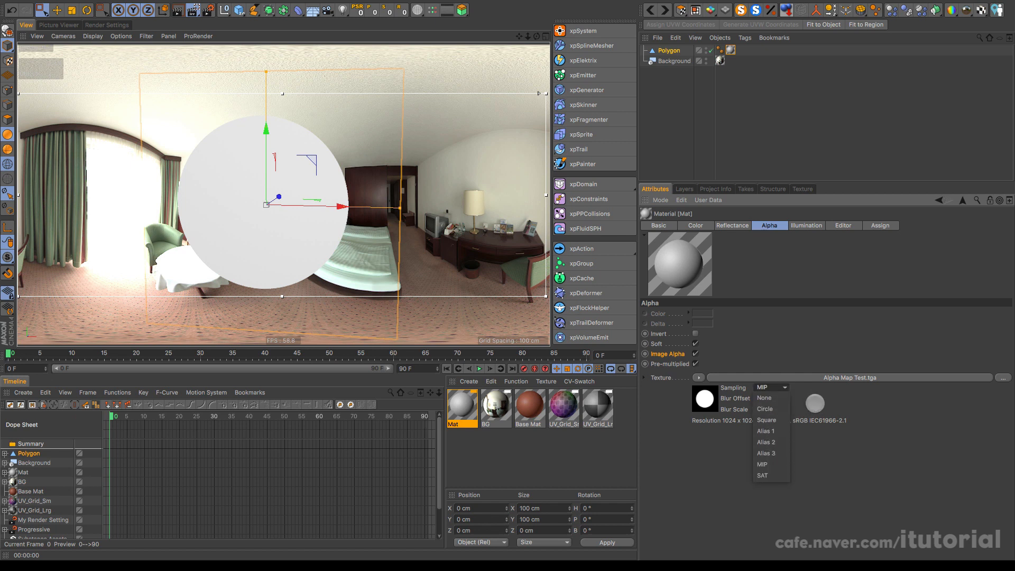
pyautogui.click(824, 411)
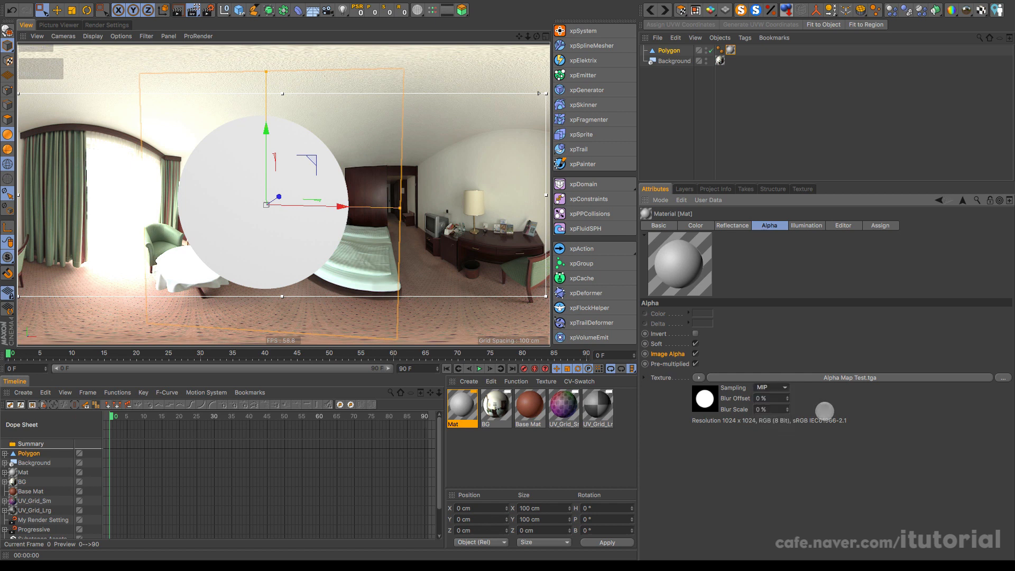